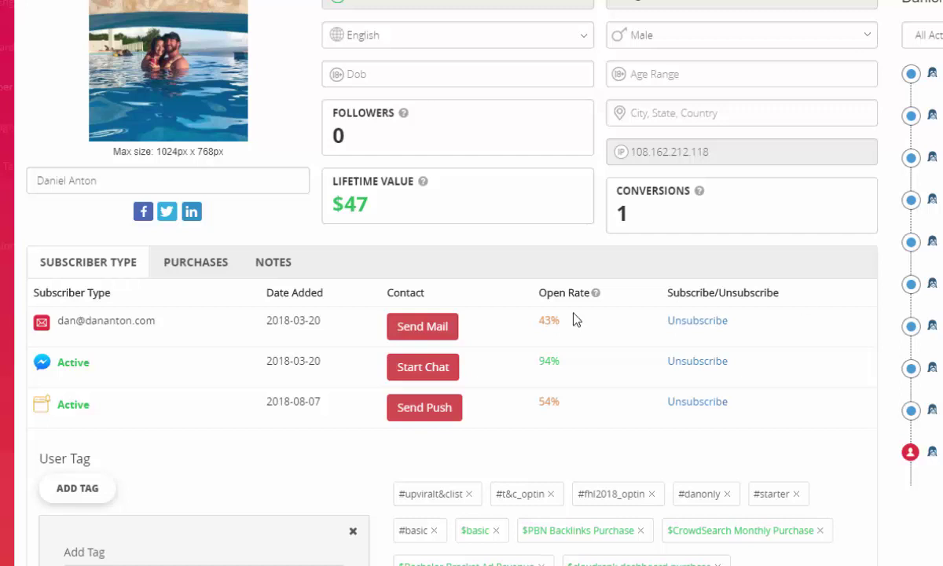
# Examine the email, Messenger and push channels in the subscriber profile's subscriber type list
pyautogui.scroll(-1, 197, 360)
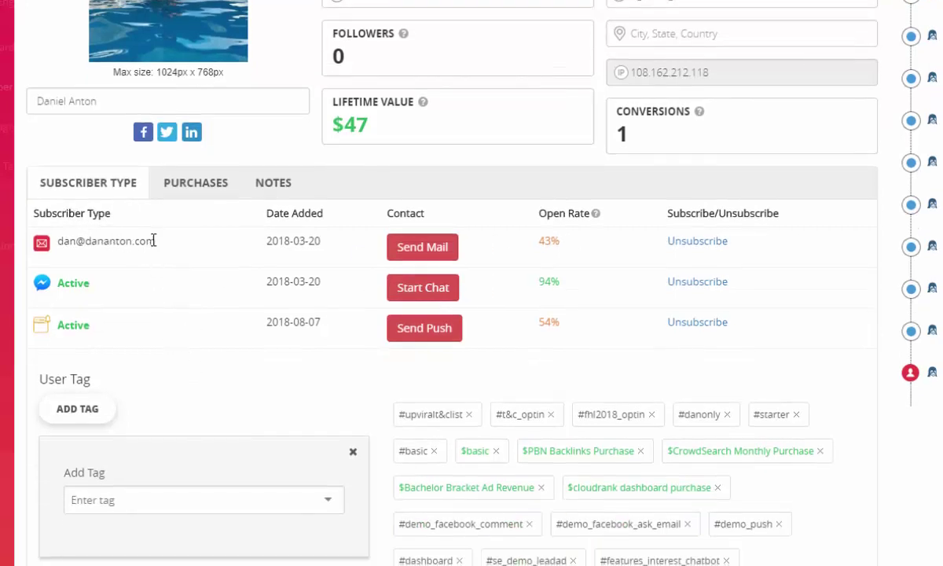
pyautogui.moveTo(153, 241); pyautogui.dragTo(50, 243)
pyautogui.moveTo(110, 277); pyautogui.dragTo(55, 278)
pyautogui.moveTo(101, 336)
pyautogui.mouseDown()
pyautogui.moveTo(55, 326)
pyautogui.moveTo(103, 322)
pyautogui.mouseUp()
pyautogui.moveTo(155, 241); pyautogui.dragTo(62, 246)
pyautogui.click(178, 244)
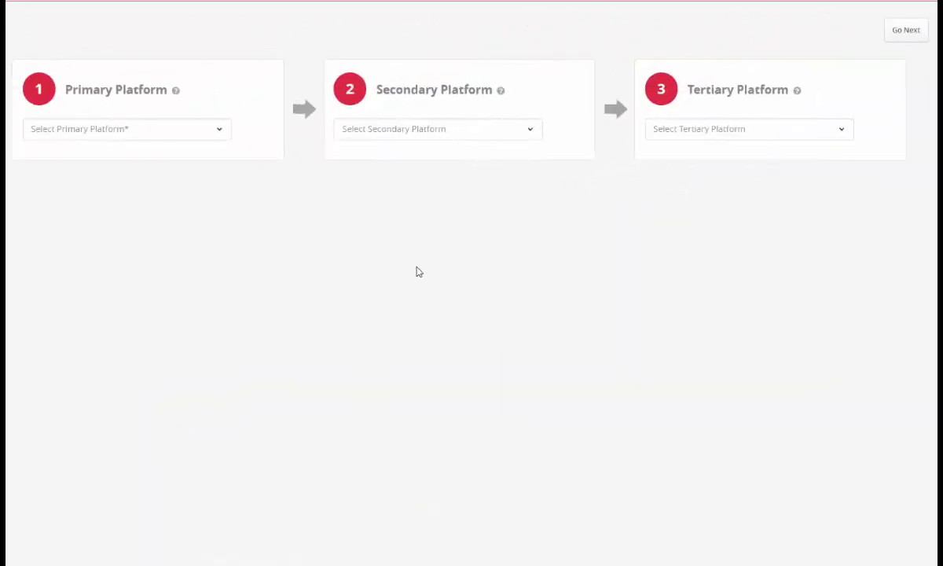
# Set the primary platform to Email, the secondary to Facebook Messenger and the tertiary to Push Notification
pyautogui.click(137, 129)
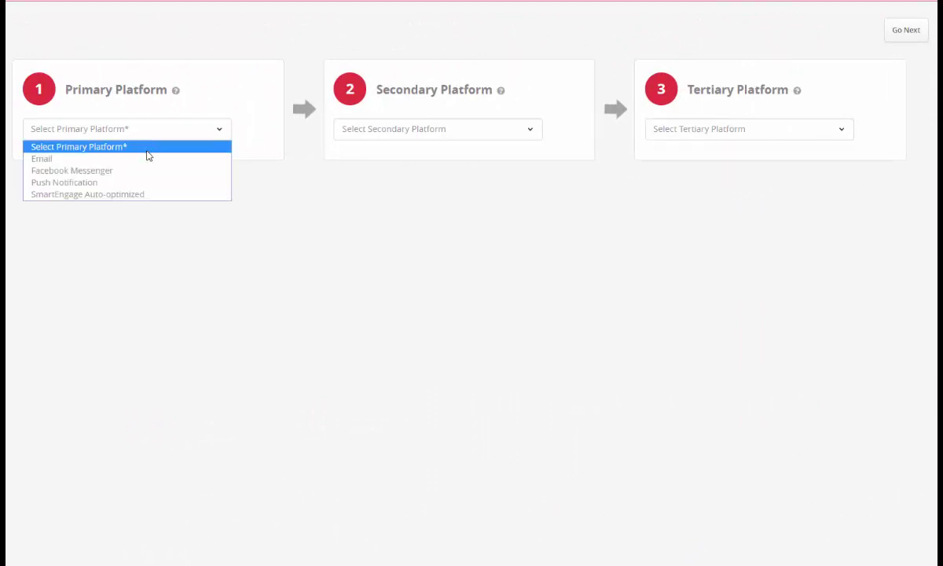
pyautogui.click(147, 160)
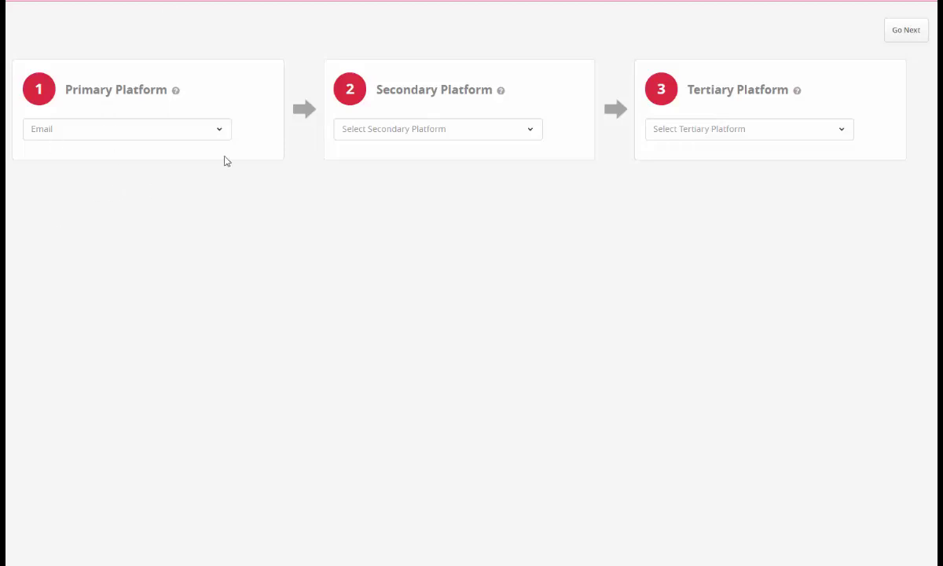
pyautogui.click(405, 129)
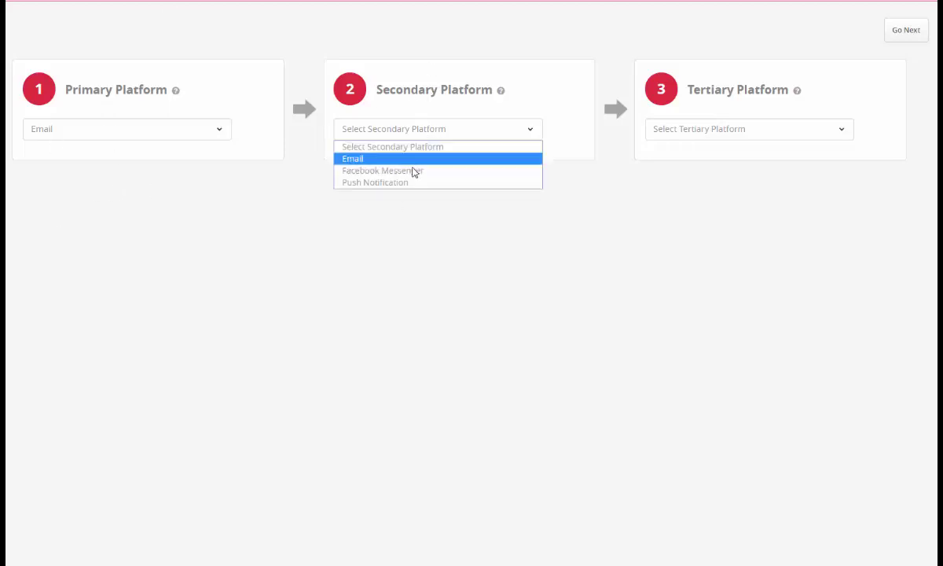
pyautogui.click(411, 170)
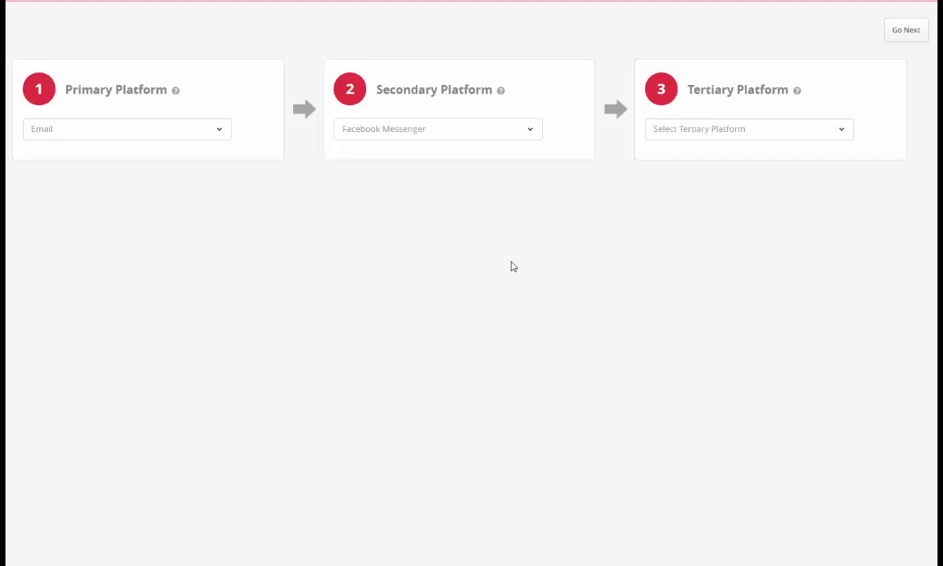
pyautogui.click(706, 135)
pyautogui.click(703, 182)
# Review the primary platform options and switch the primary platform to SmartEngage Auto-optimized
pyautogui.click(168, 137)
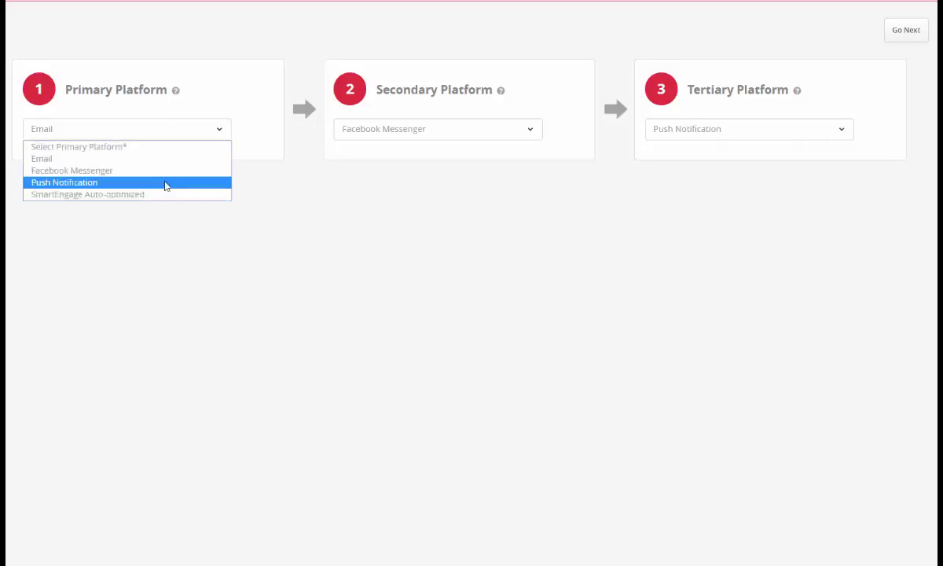
pyautogui.click(357, 201)
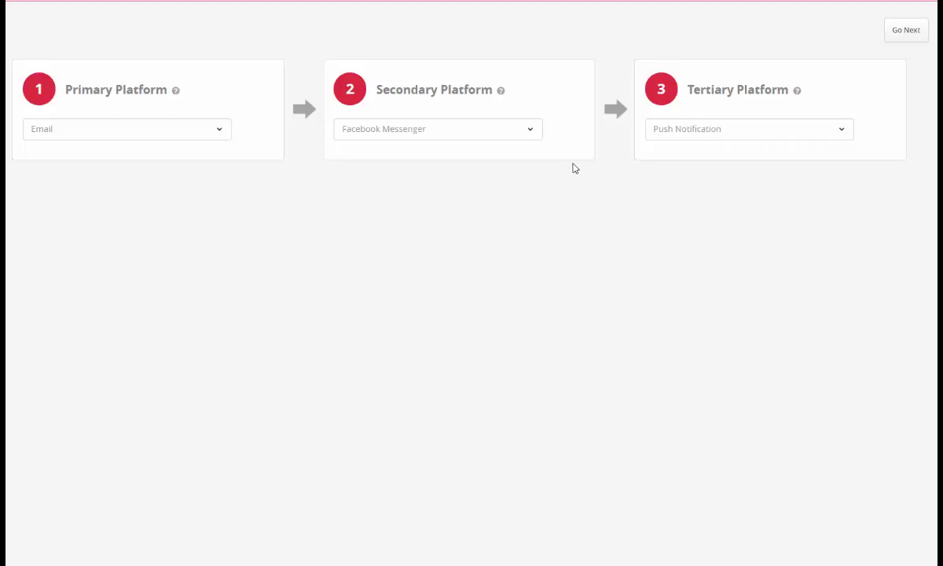
pyautogui.click(190, 132)
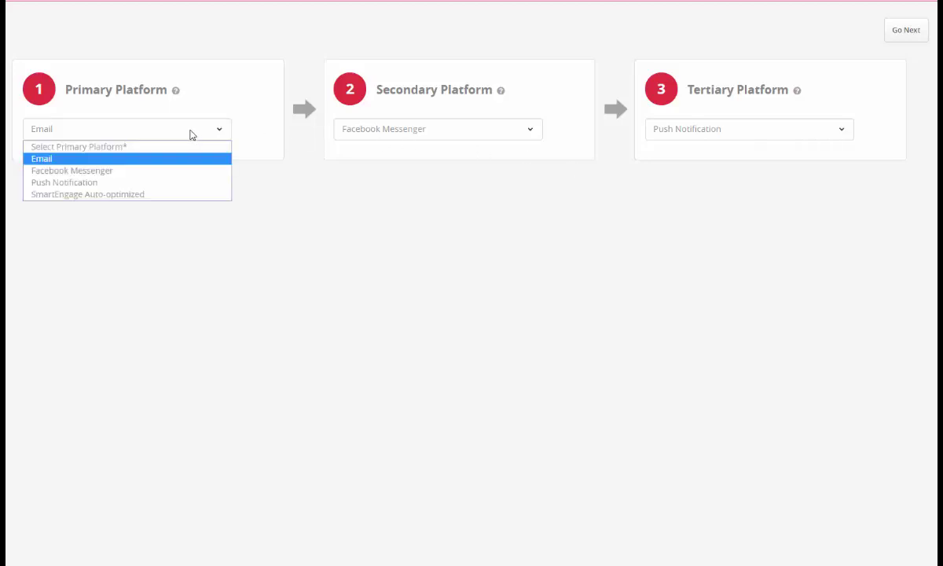
pyautogui.click(128, 194)
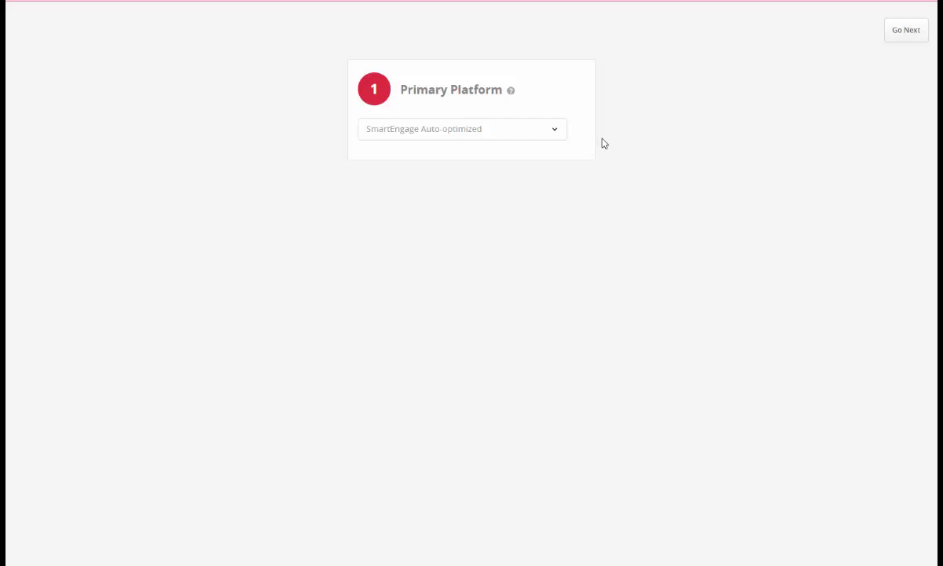
# Compare the subscriber's open rates for email, Messenger and push in the subscriber profile
pyautogui.scroll(1, 682, 31)
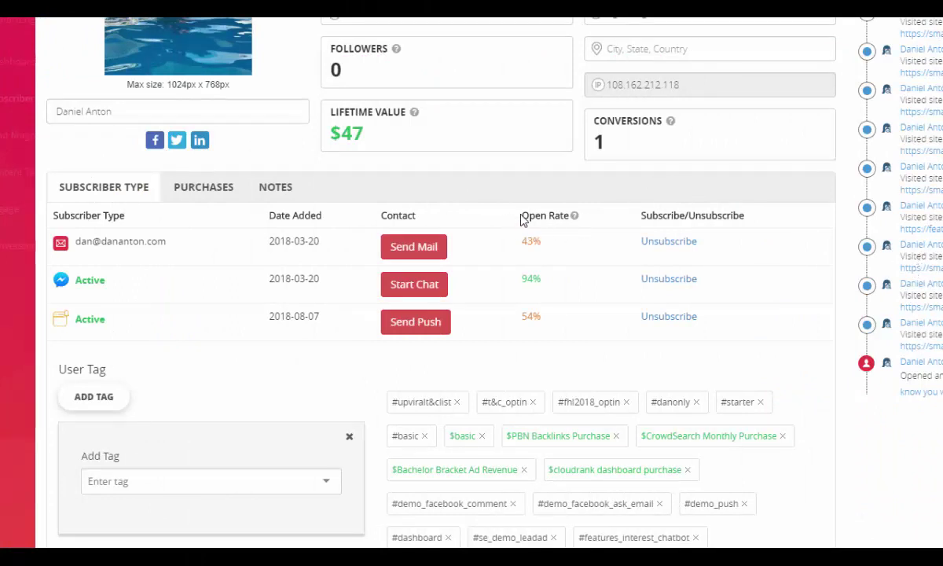
pyautogui.moveTo(521, 220); pyautogui.dragTo(569, 219)
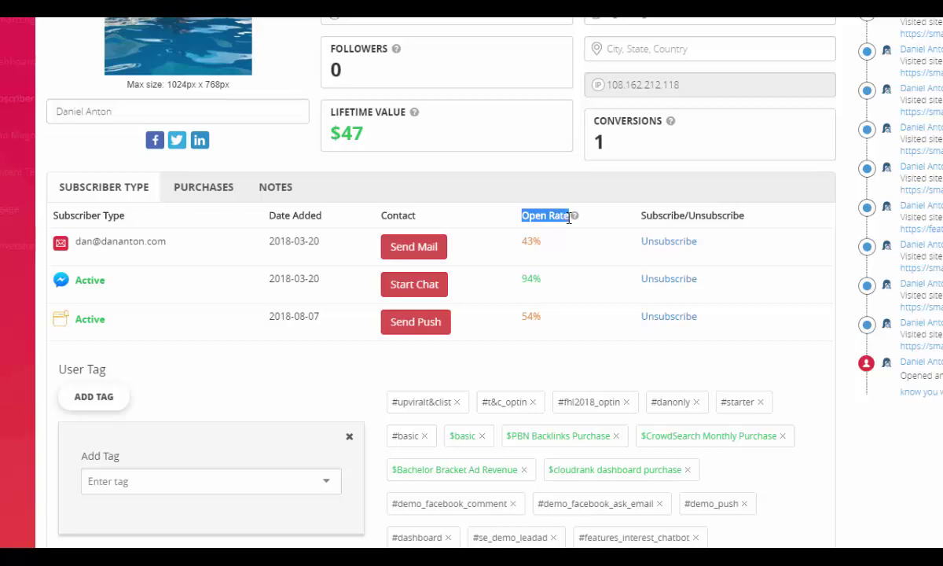
pyautogui.click(535, 229)
pyautogui.moveTo(77, 241); pyautogui.dragTo(118, 243)
pyautogui.click(171, 248)
pyautogui.moveTo(540, 280); pyautogui.dragTo(522, 280)
pyautogui.click(550, 283)
pyautogui.moveTo(544, 241); pyautogui.dragTo(522, 239)
pyautogui.moveTo(542, 280); pyautogui.dragTo(521, 281)
pyautogui.click(545, 317)
pyautogui.moveTo(546, 319); pyautogui.dragTo(517, 318)
pyautogui.click(570, 284)
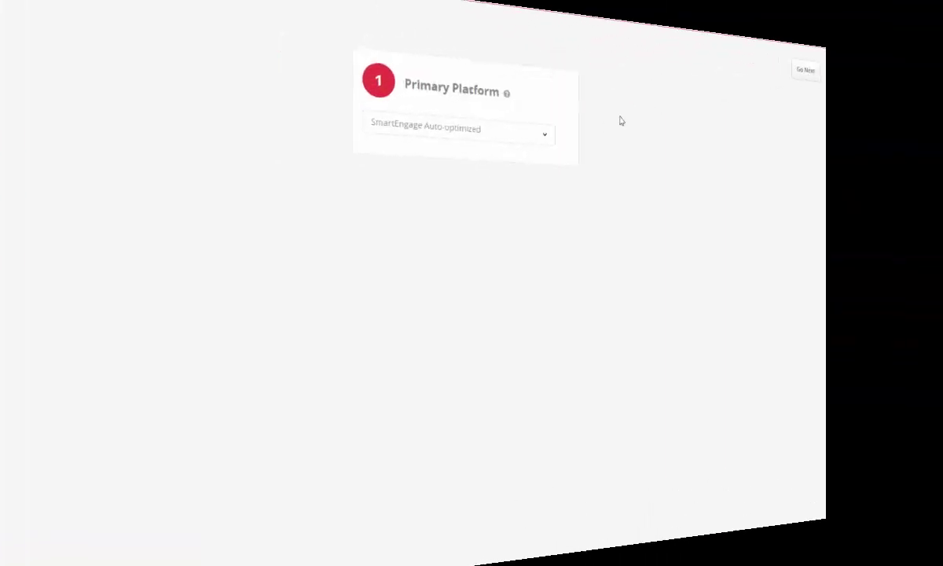
# Set the primary platform back to Email and continue to the broadcast's email setup
pyautogui.click(476, 135)
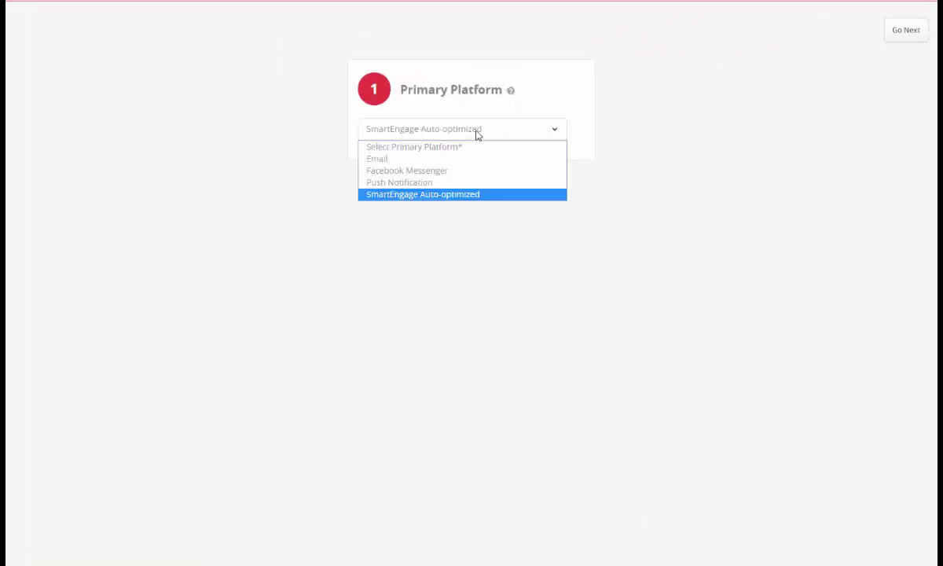
pyautogui.click(451, 158)
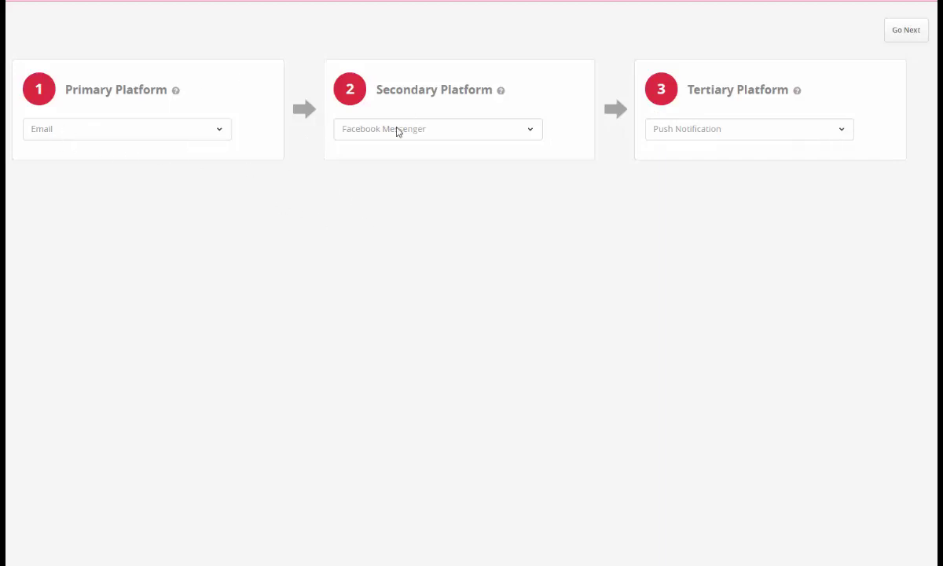
pyautogui.click(907, 31)
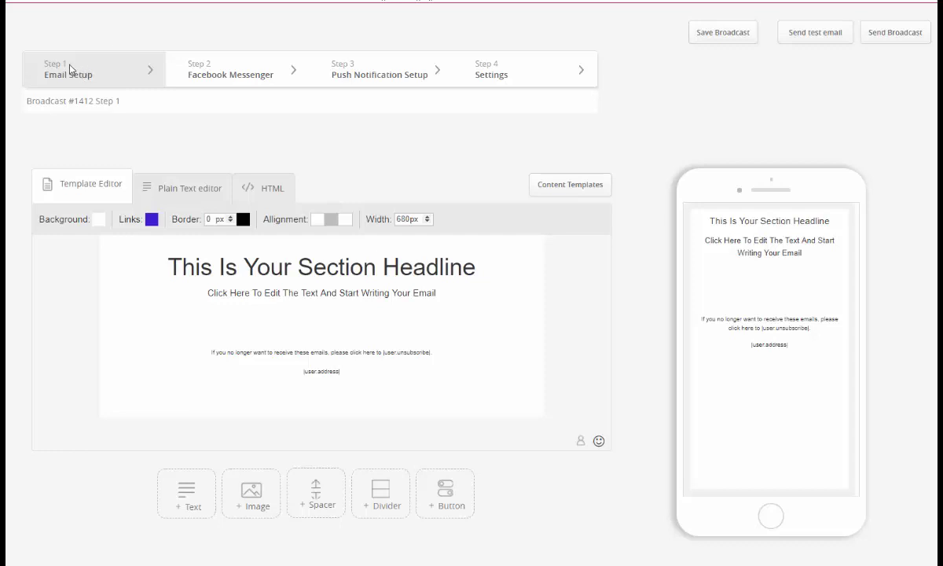
# Replace the default email subject with "Here is the subject of this email"
pyautogui.click(127, 103)
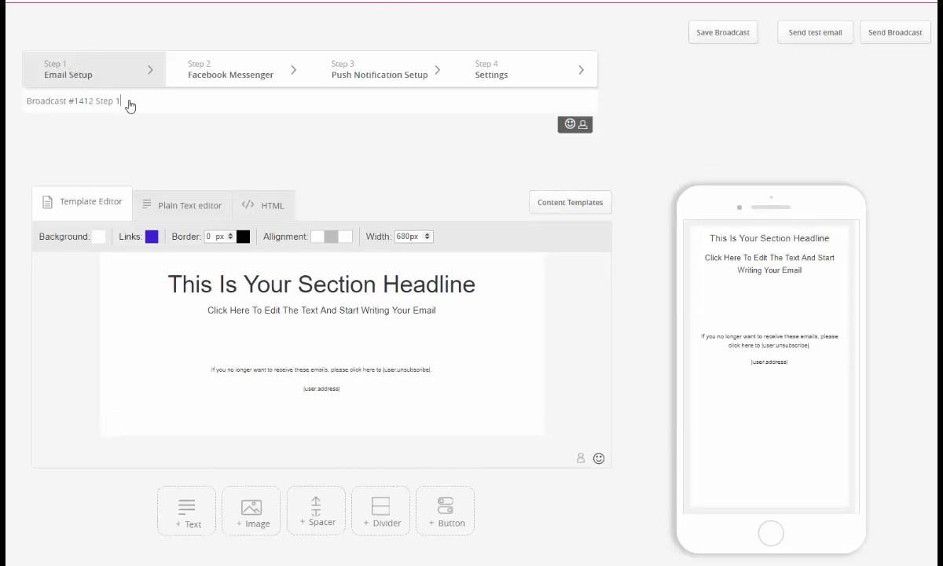
pyautogui.hotkey('ctrl', 'a')
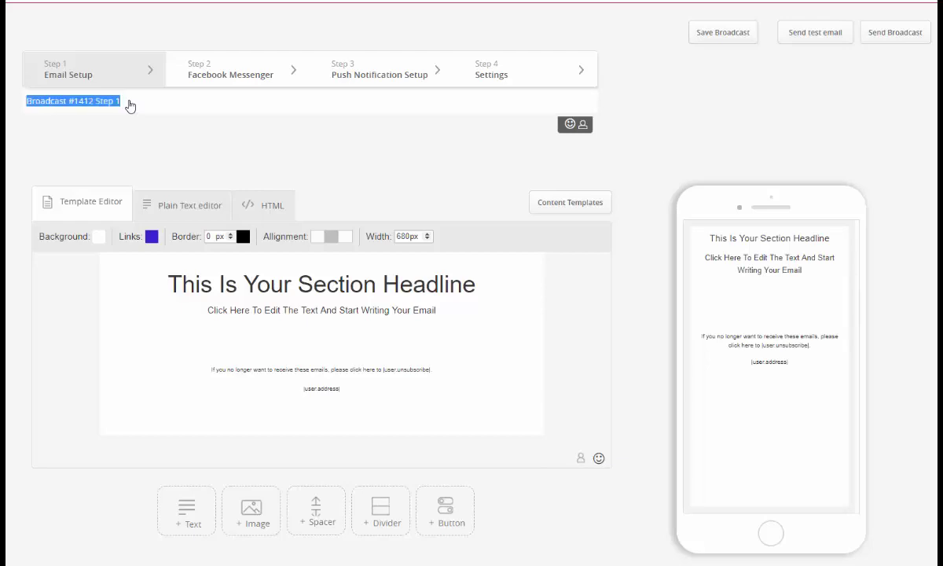
pyautogui.write('Here is the subject of this email')
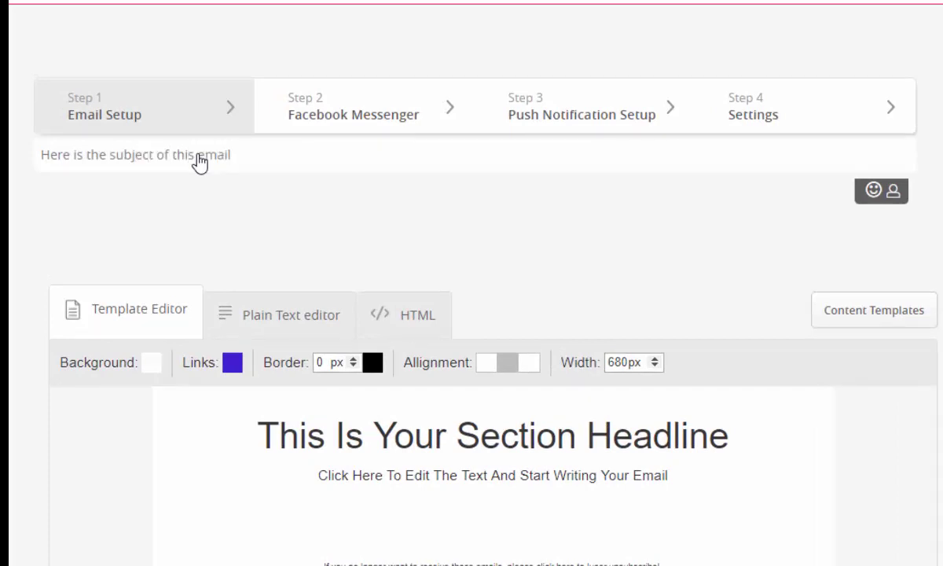
# Put "Hey", the First Name personalization tag and a dash in front of the email subject text
pyautogui.click(42, 155)
pyautogui.write('Hey')
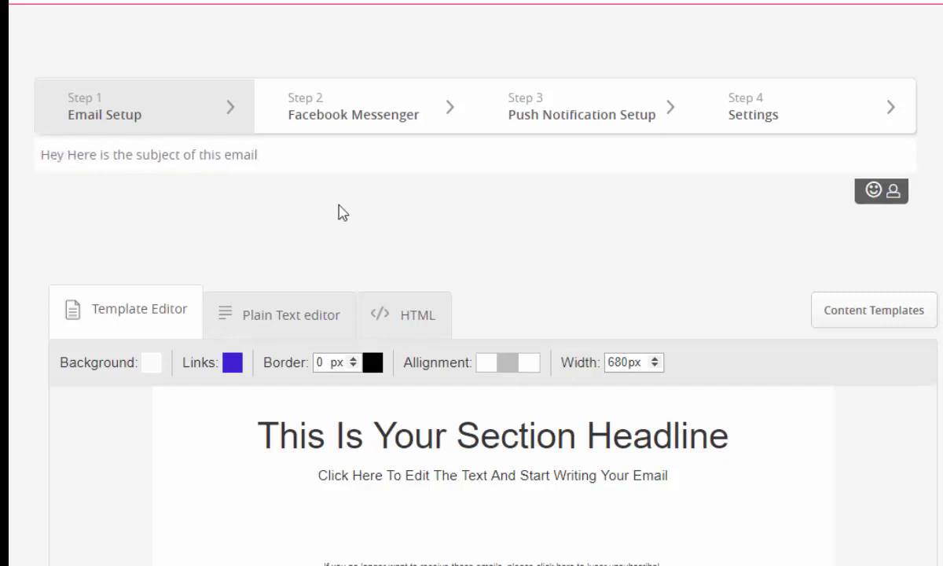
pyautogui.click(893, 191)
pyautogui.click(851, 232)
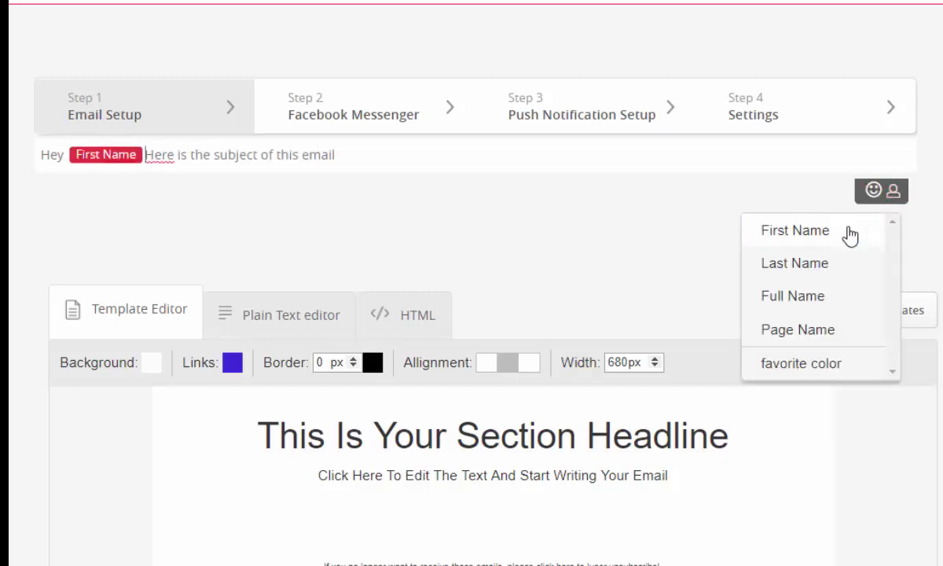
pyautogui.write('-')
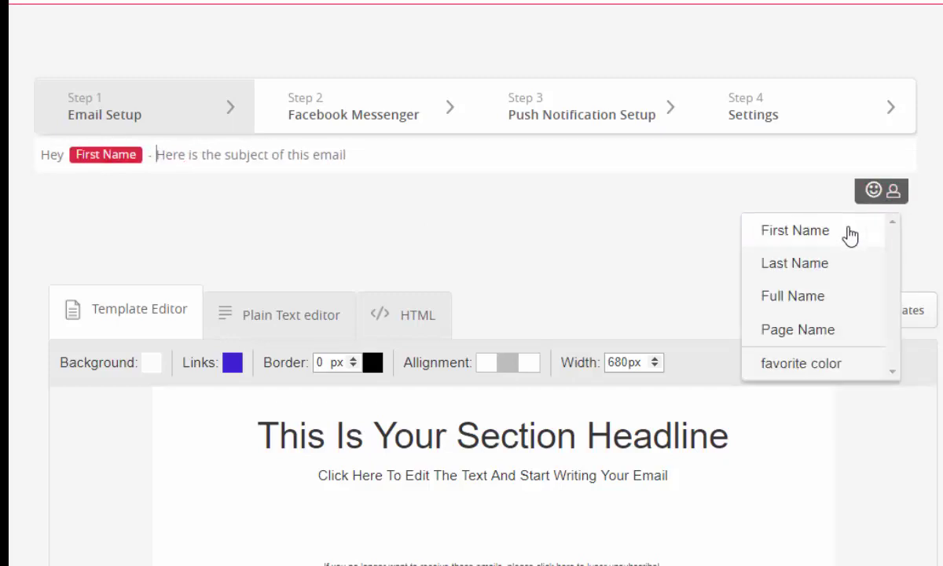
pyautogui.click(621, 185)
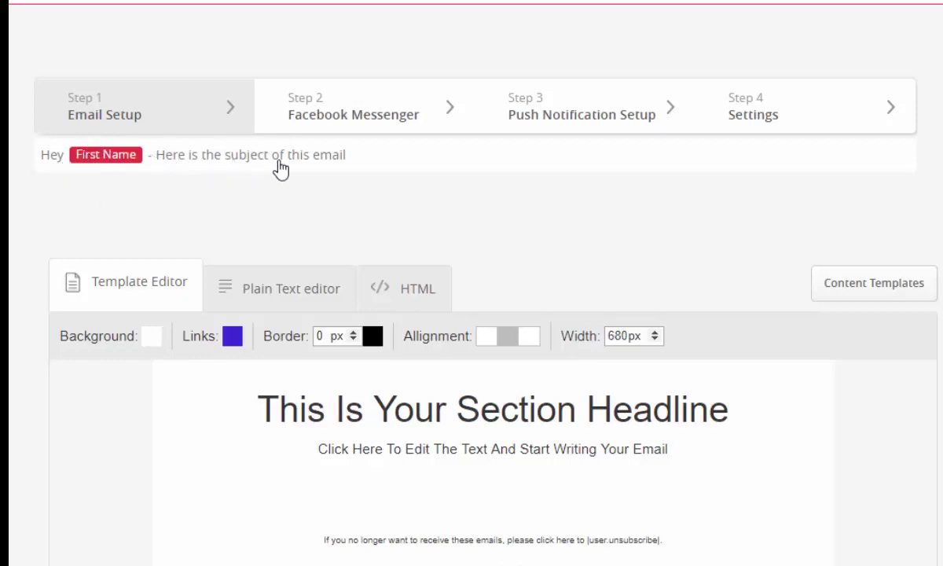
# Append a grinning face emoji and a red explosion emoji to the end of the email subject
pyautogui.click(404, 161)
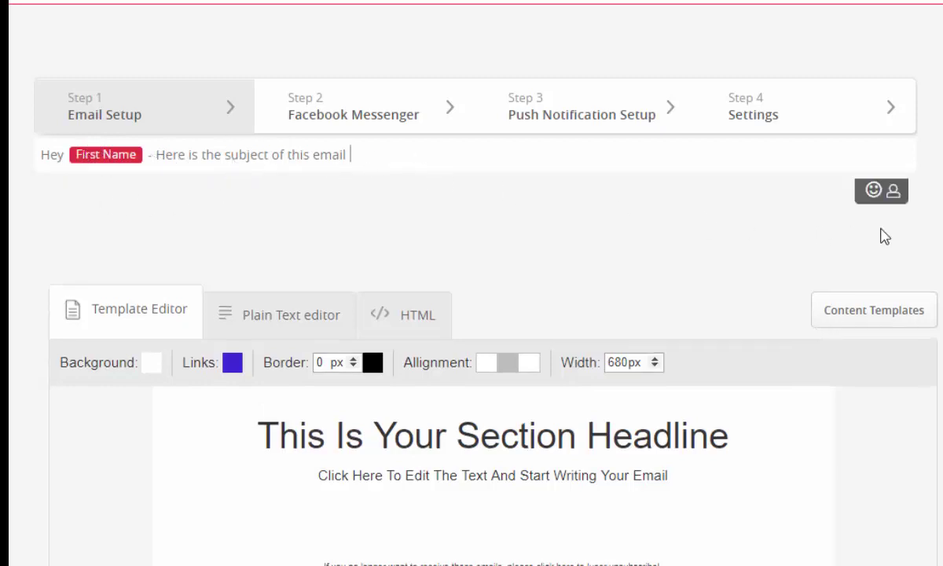
pyautogui.click(869, 196)
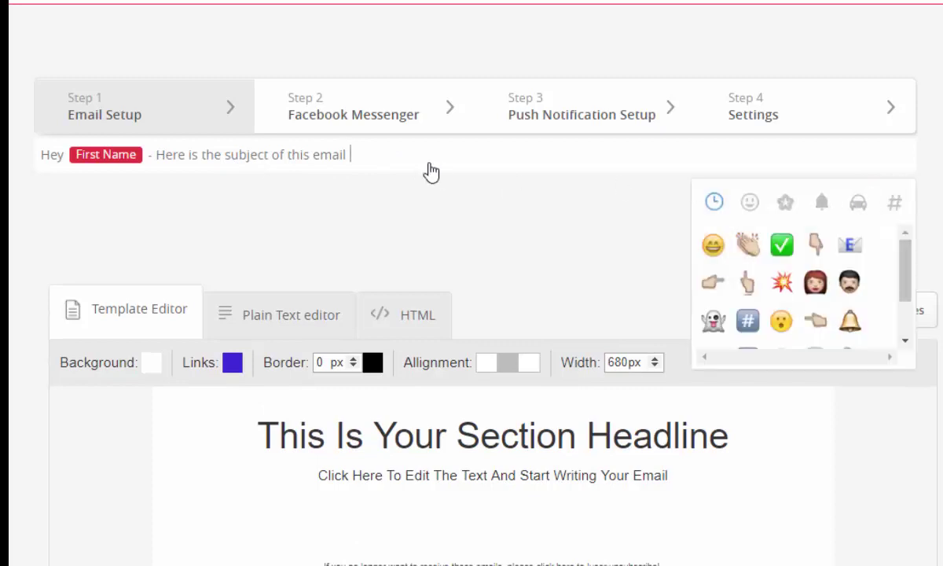
pyautogui.click(429, 163)
pyautogui.click(869, 195)
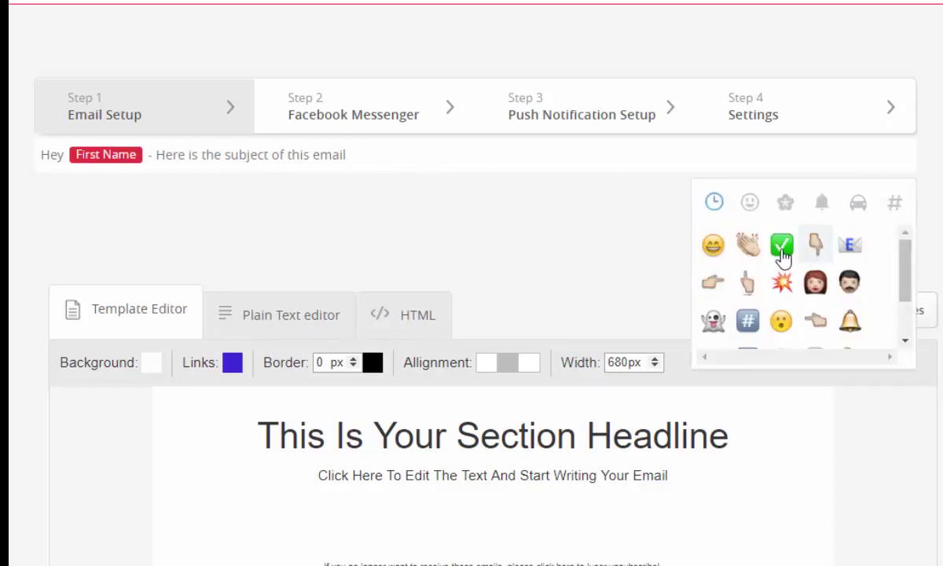
pyautogui.click(713, 247)
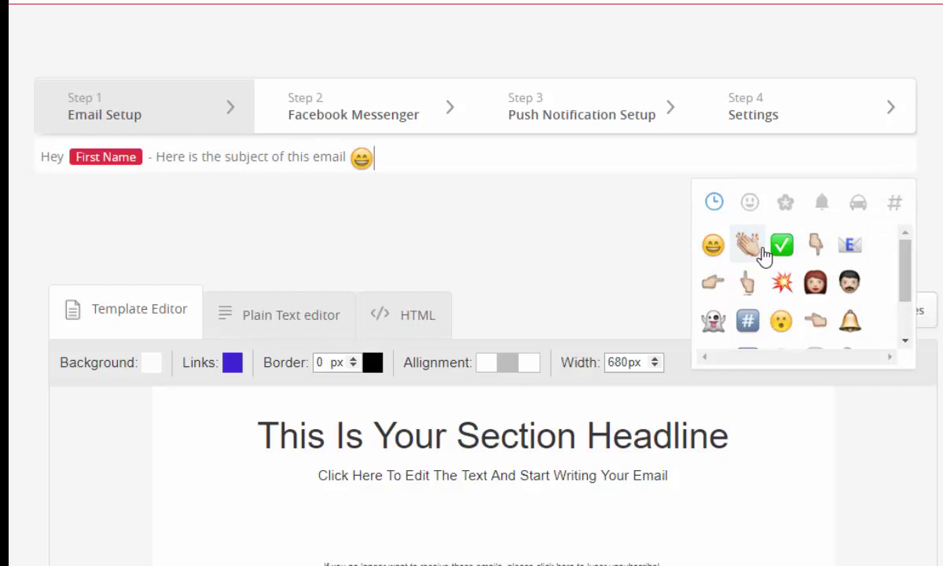
pyautogui.click(782, 284)
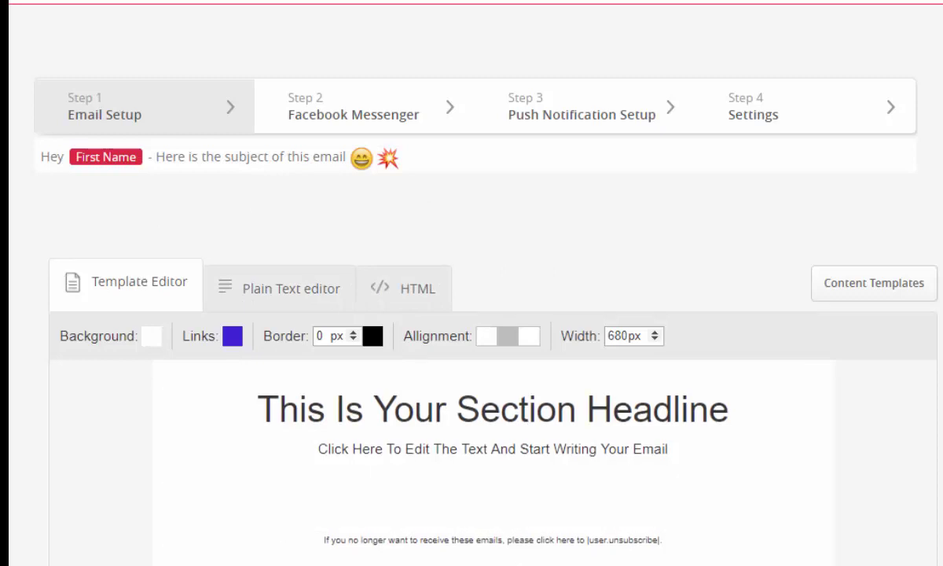
# Look at the email body in the plain text and HTML editors, and return to the template editor
pyautogui.click(280, 283)
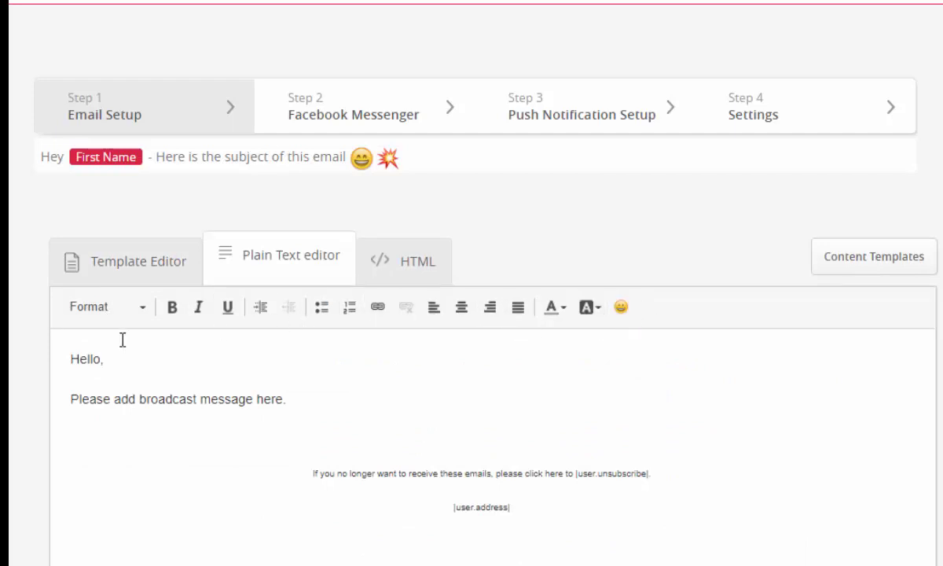
pyautogui.click(408, 263)
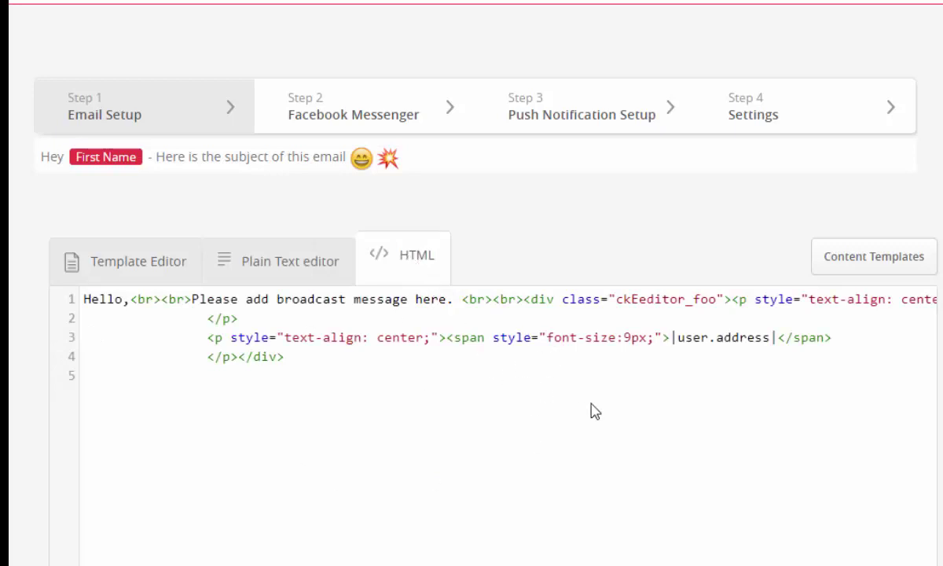
pyautogui.click(288, 262)
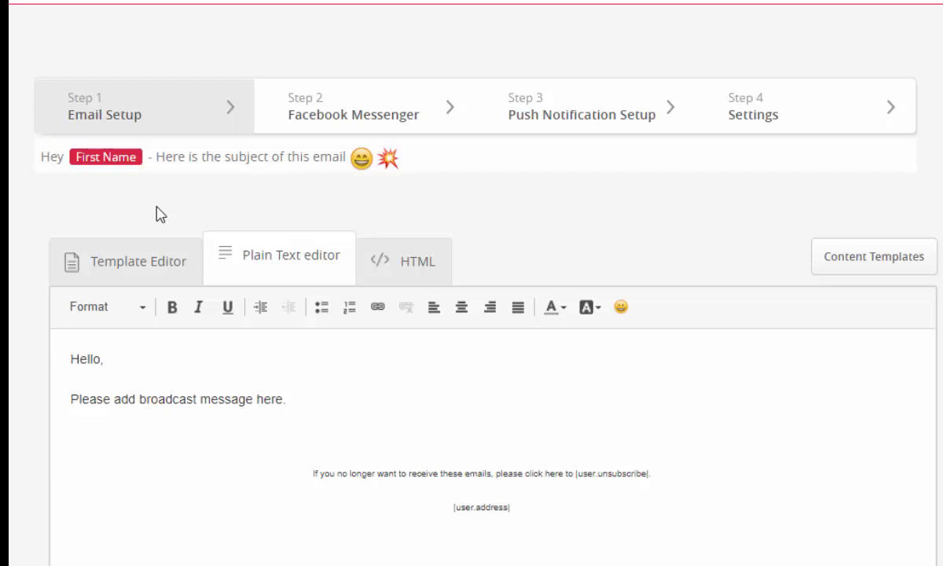
pyautogui.click(151, 267)
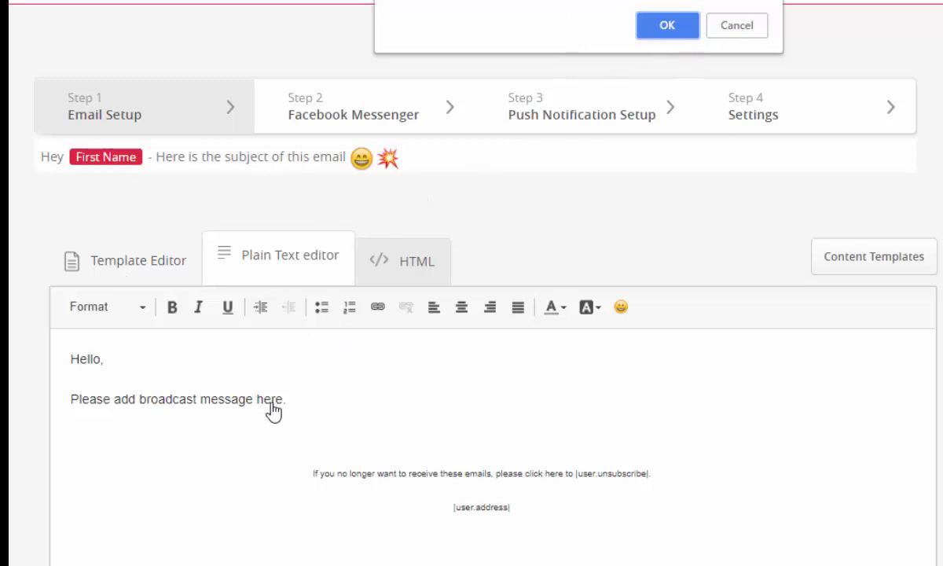
pyautogui.click(667, 25)
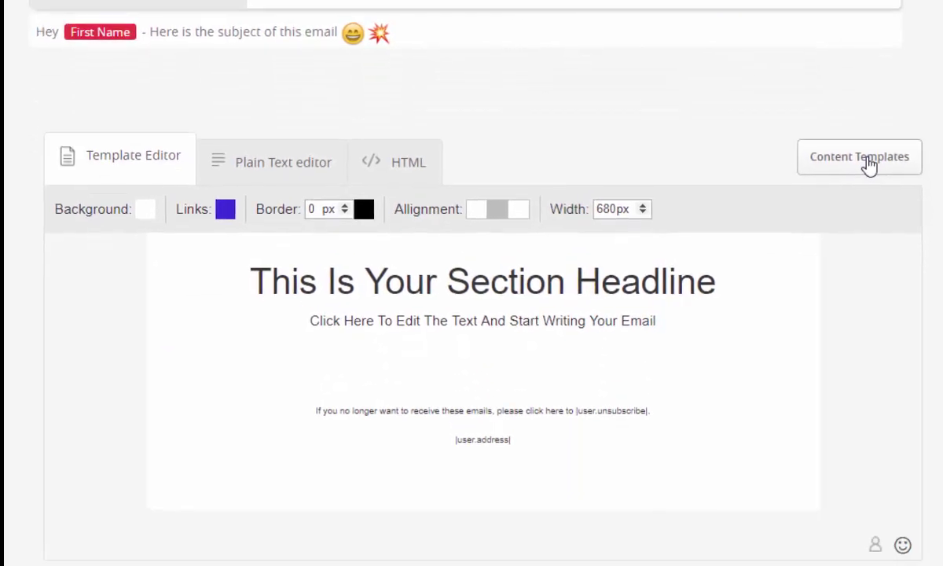
# Add an image block above the section headline in the email template
pyautogui.click(854, 53)
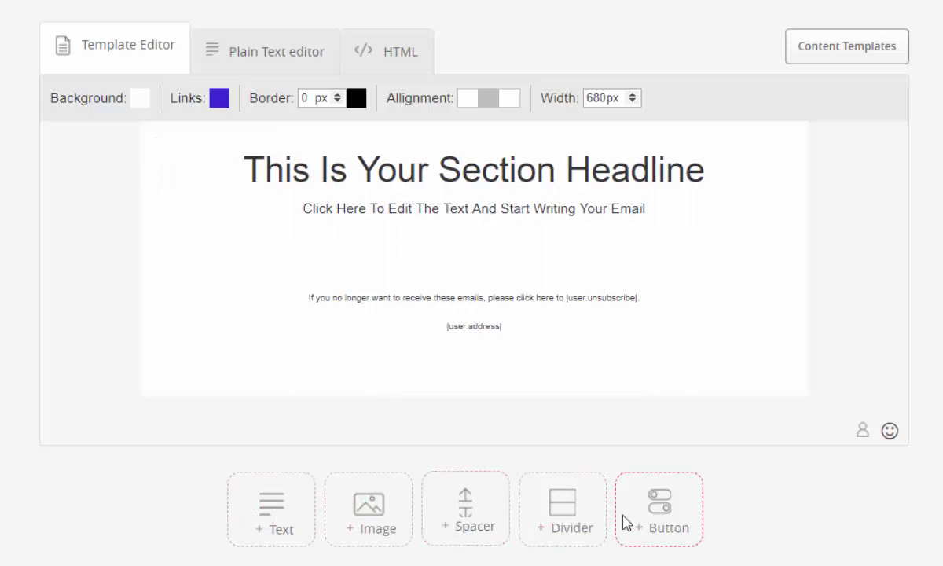
pyautogui.moveTo(390, 520); pyautogui.dragTo(424, 161)
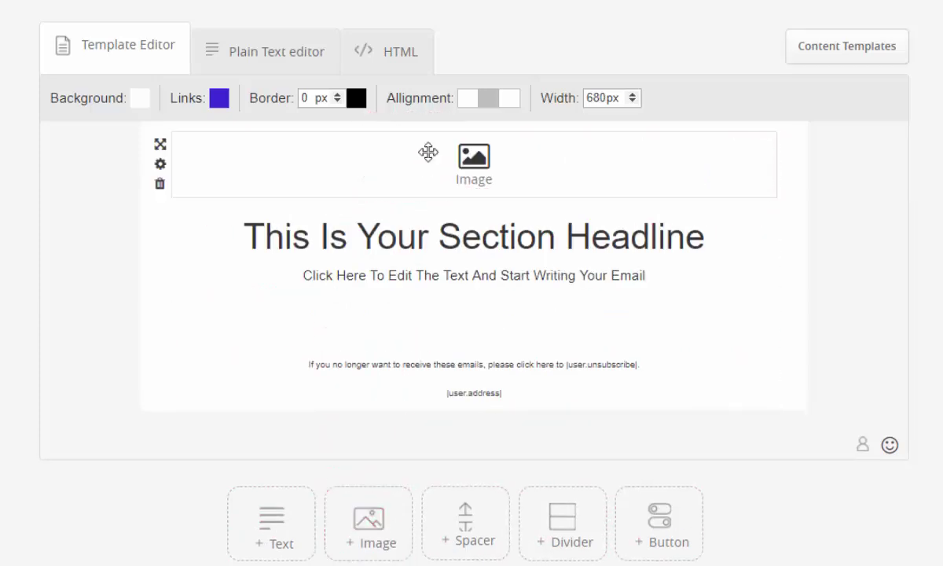
# Fill the email's image block with the Smart Engage logo file
pyautogui.click(476, 155)
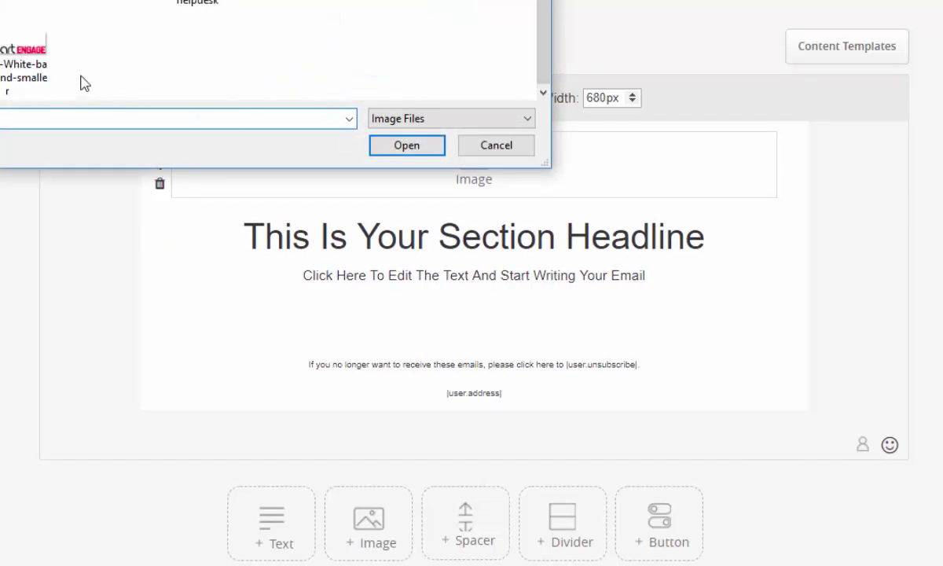
pyautogui.doubleClick(4, 55)
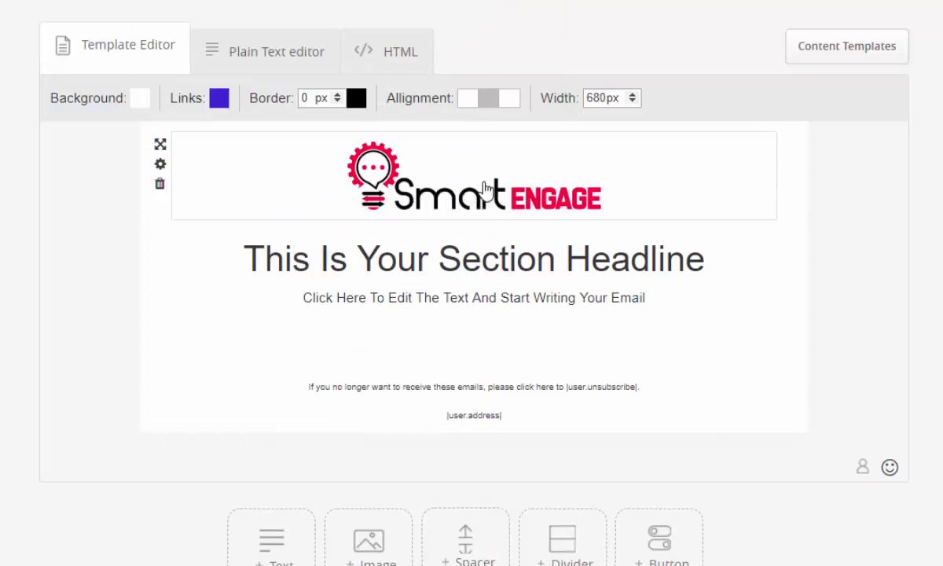
# Try out the width setting of the logo image and discard the change
pyautogui.click(159, 166)
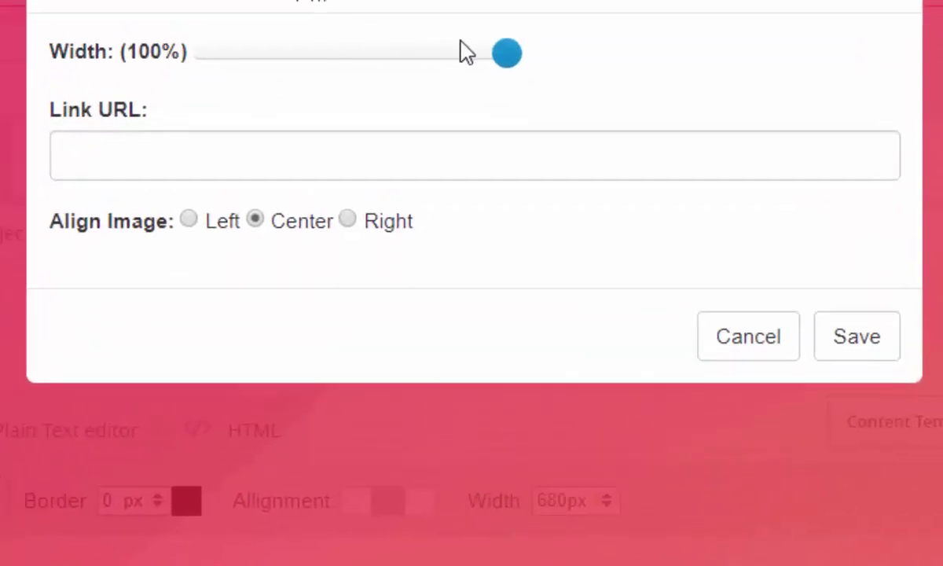
pyautogui.moveTo(496, 53); pyautogui.dragTo(546, 39)
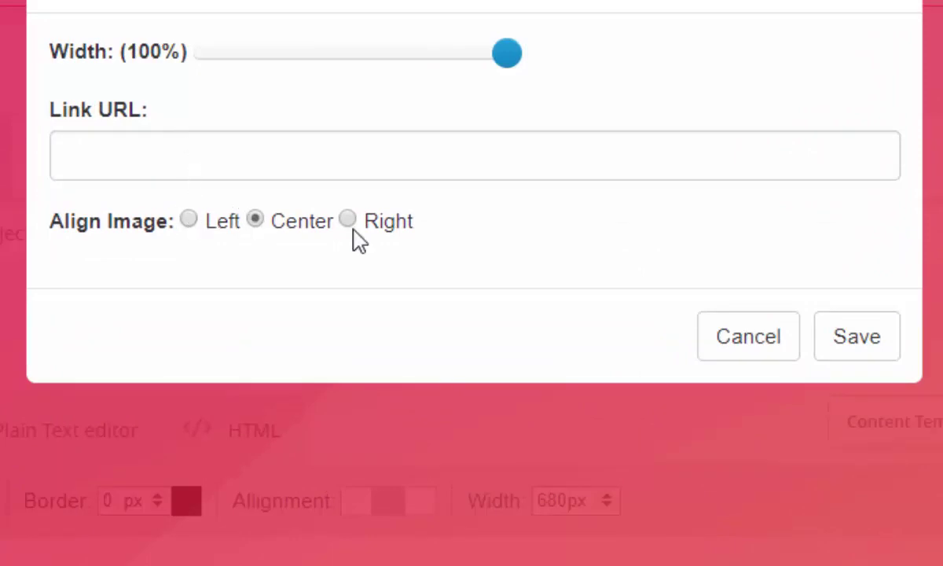
pyautogui.click(766, 344)
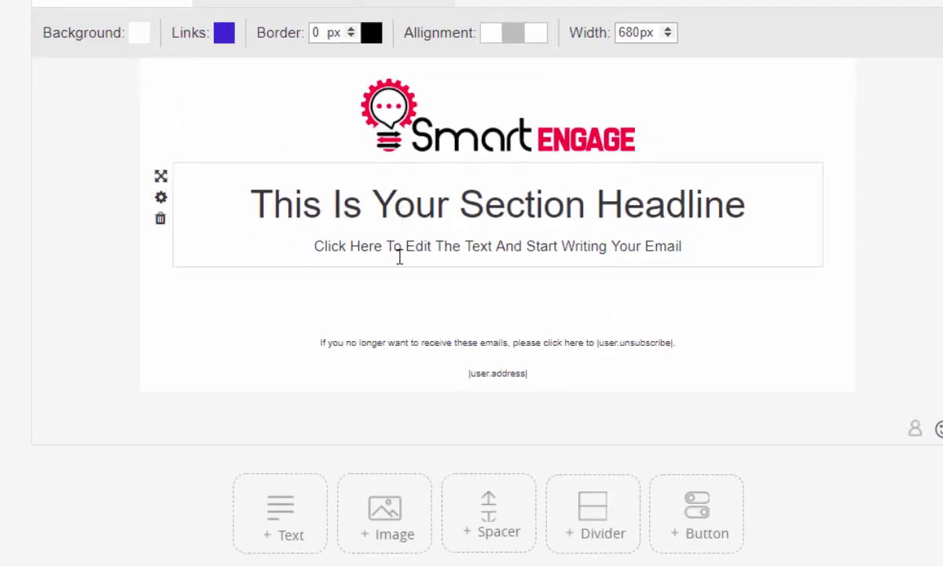
# Format all the text in the block below the logo as Normal and align it to the left
pyautogui.click(398, 207)
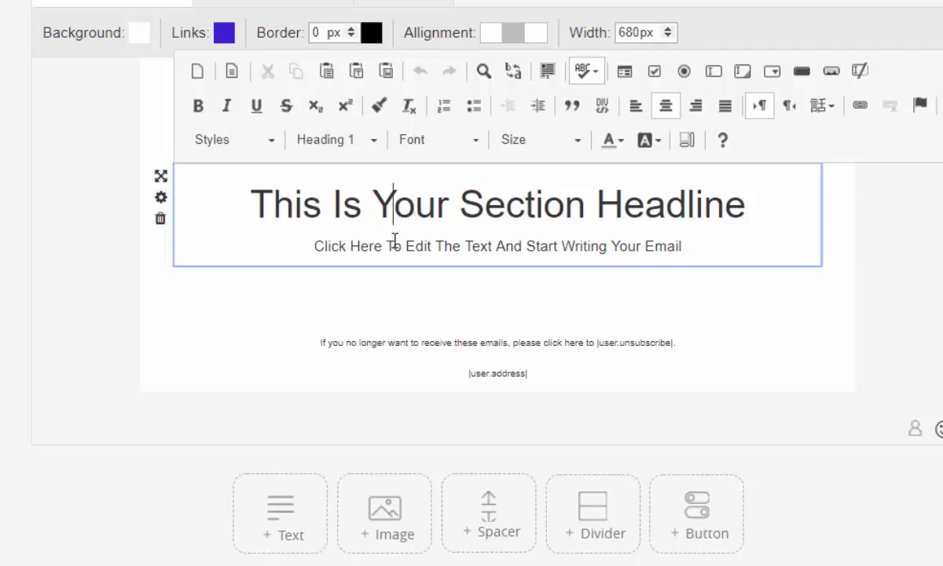
pyautogui.hotkey('ctrl', 'a')
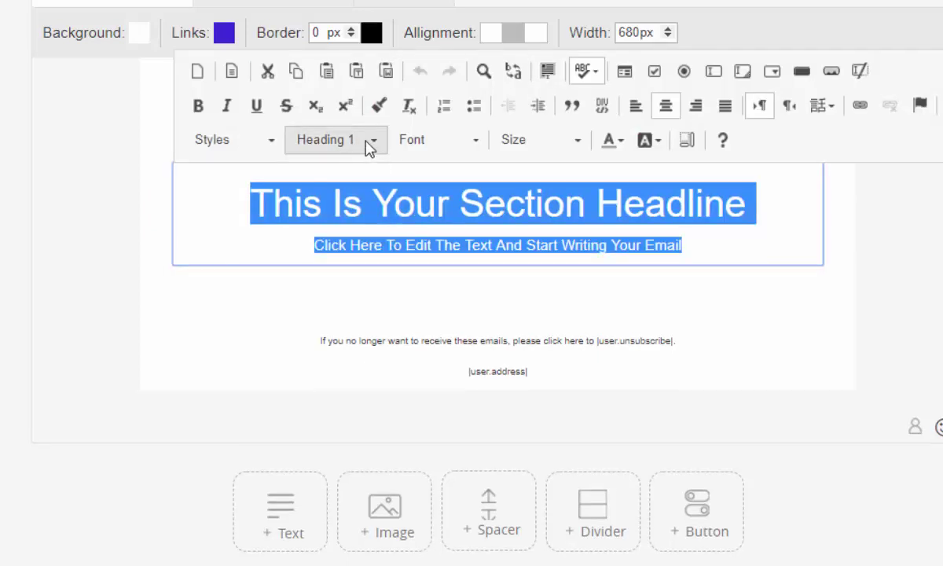
pyautogui.click(368, 141)
pyautogui.click(366, 198)
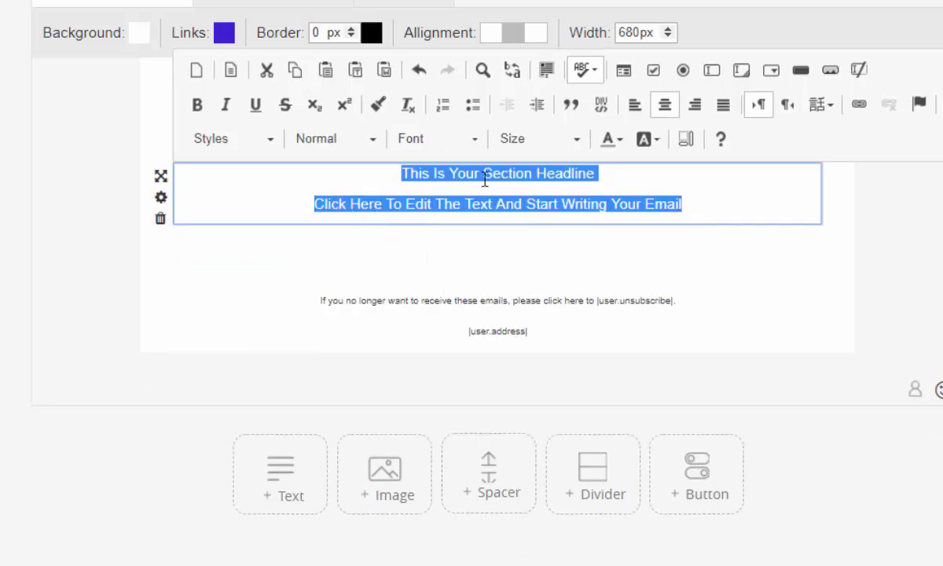
pyautogui.click(634, 106)
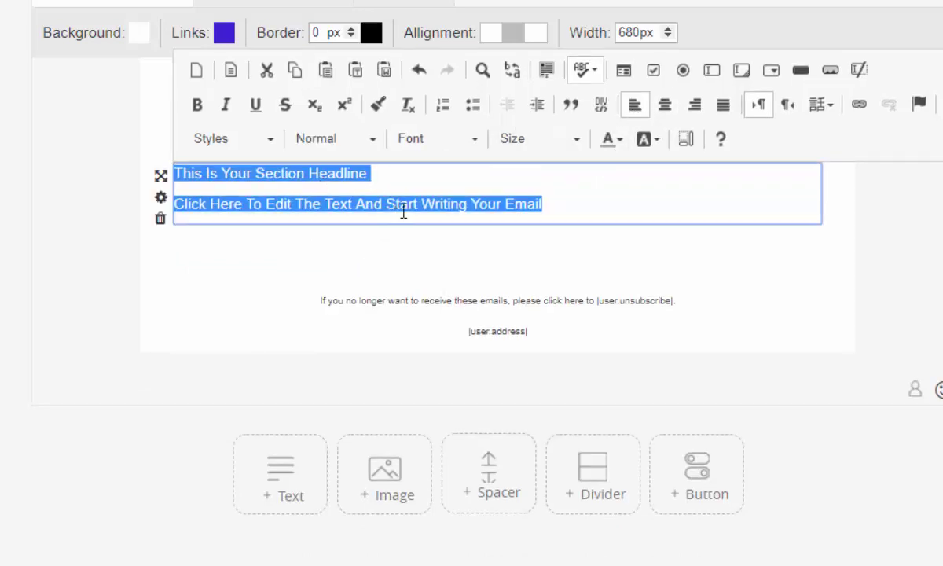
# Replace the placeholder text below the logo with the greeting "Hello", the First Name personalization tag and a comma
pyautogui.write('Hello')
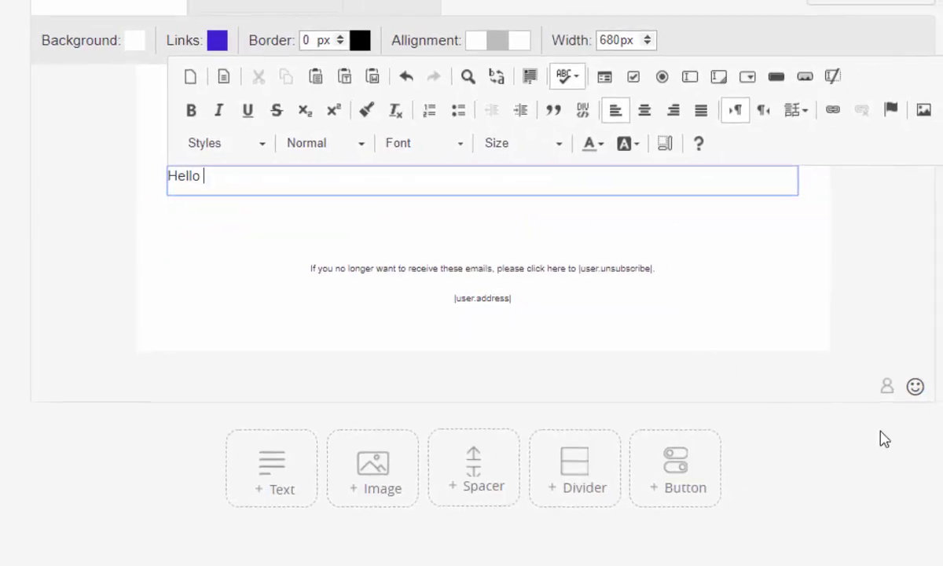
pyautogui.click(885, 387)
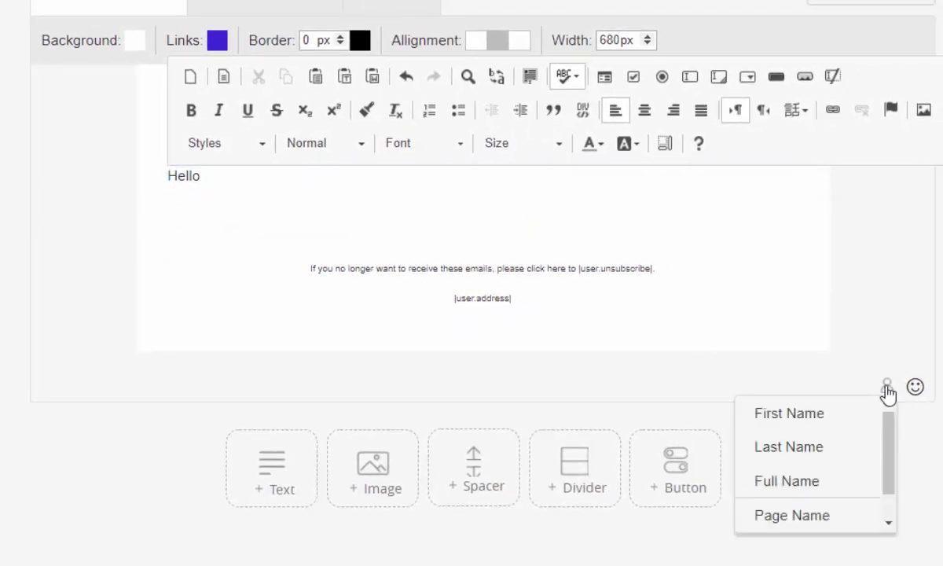
pyautogui.click(830, 416)
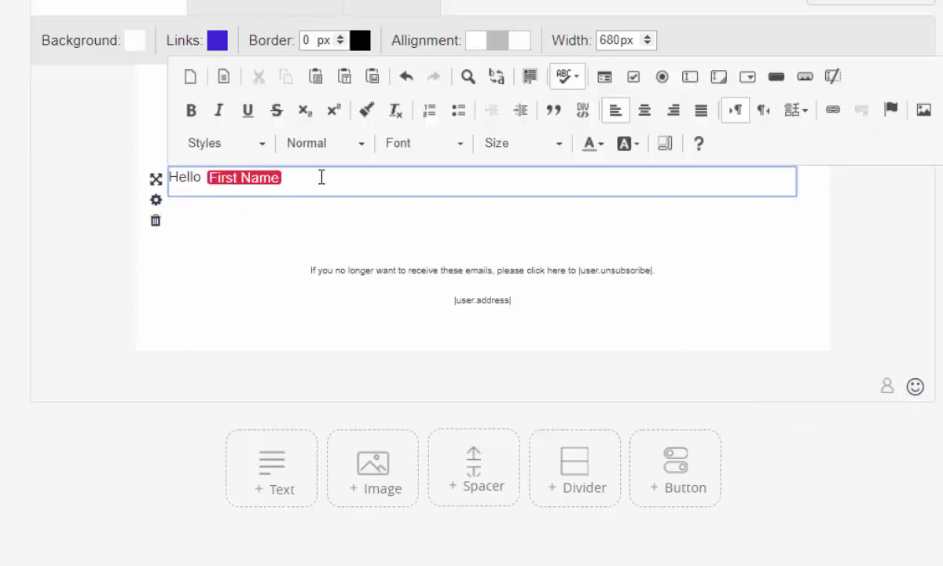
pyautogui.write(',')
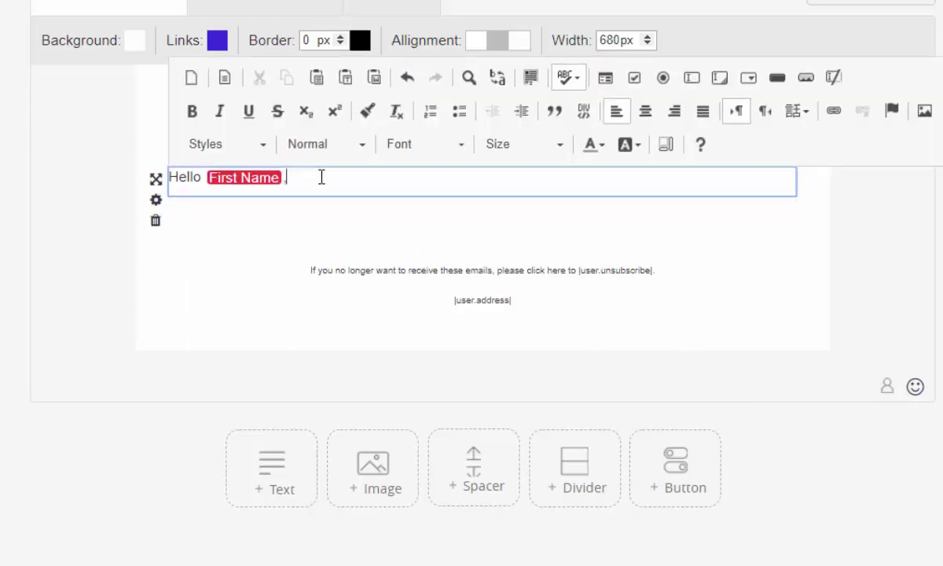
# Below the greeting, write "Here is the body of my message. You can snaz it up with some emojis also like this."
pyautogui.press('Return')
pyautogui.press('Return')
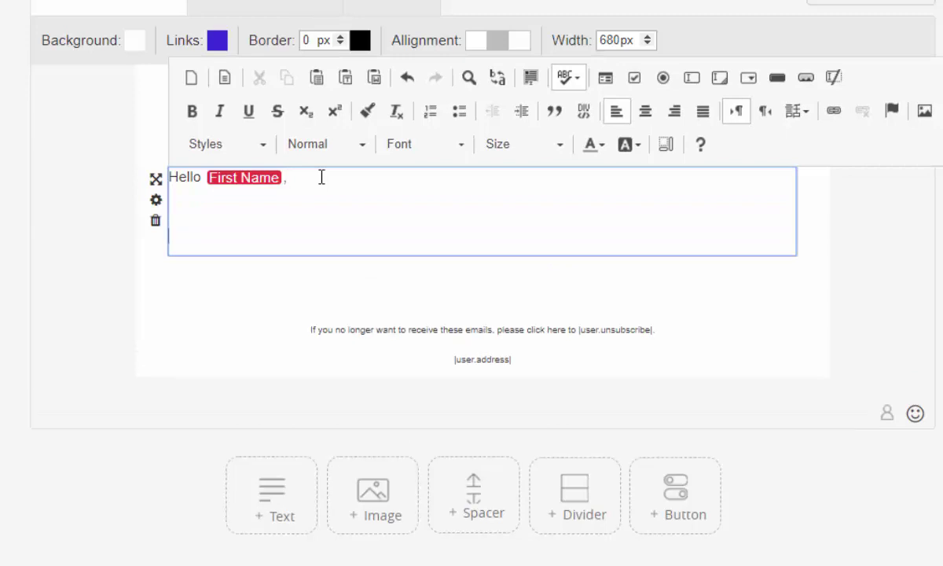
pyautogui.press('BackSpace')
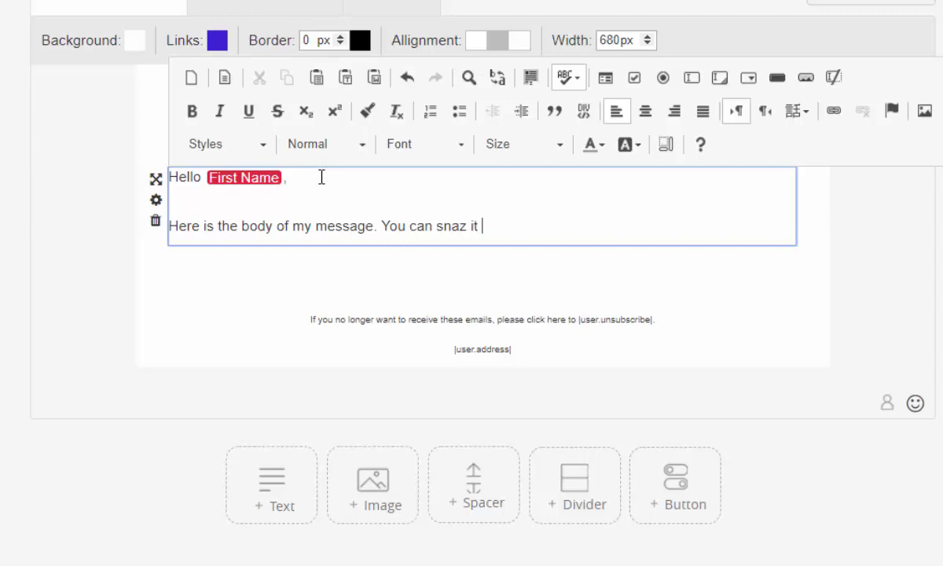
pyautogui.write('up with some emoj')
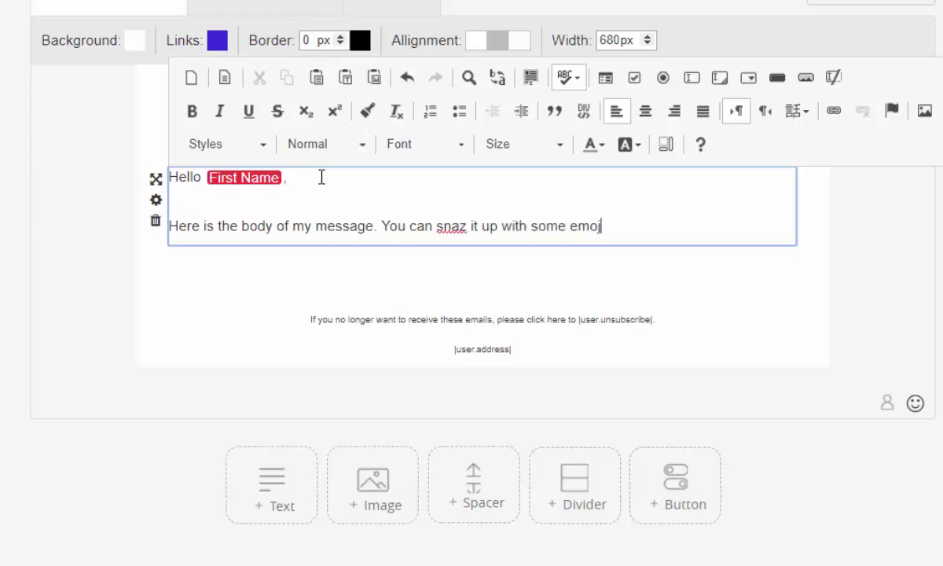
pyautogui.write('is also like this.')
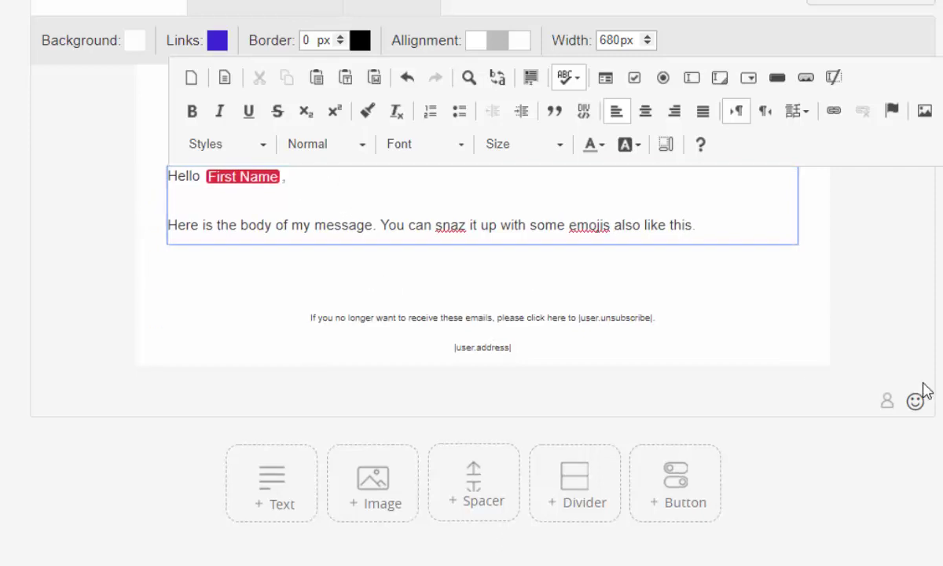
# Add a graduation cap emoji and a wrapped gift emoji at the end of the message sentence
pyautogui.click(915, 404)
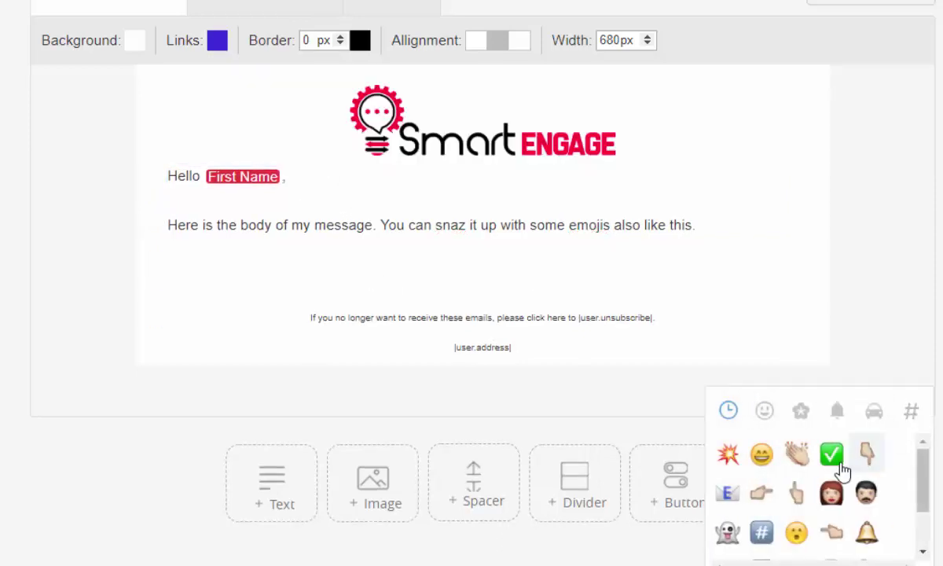
pyautogui.click(837, 412)
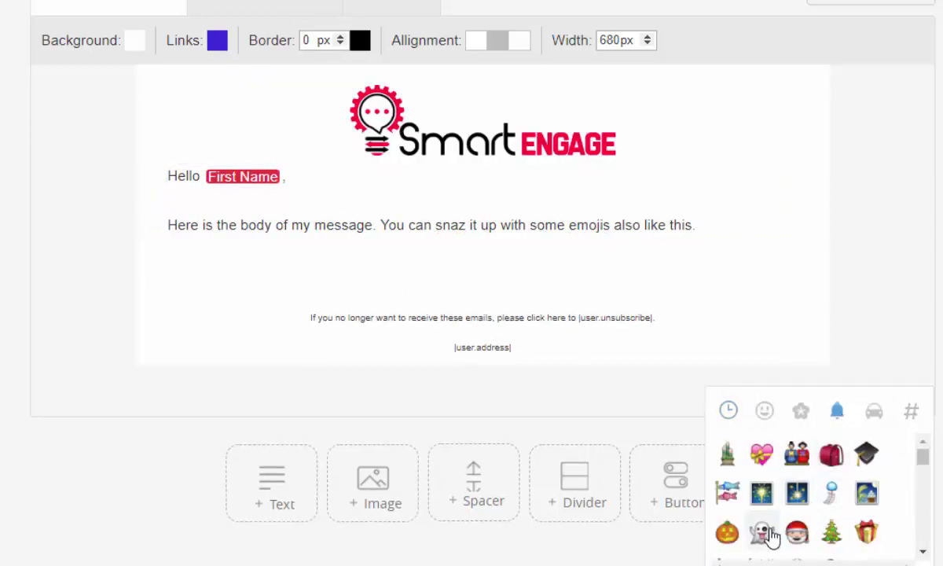
pyautogui.click(715, 228)
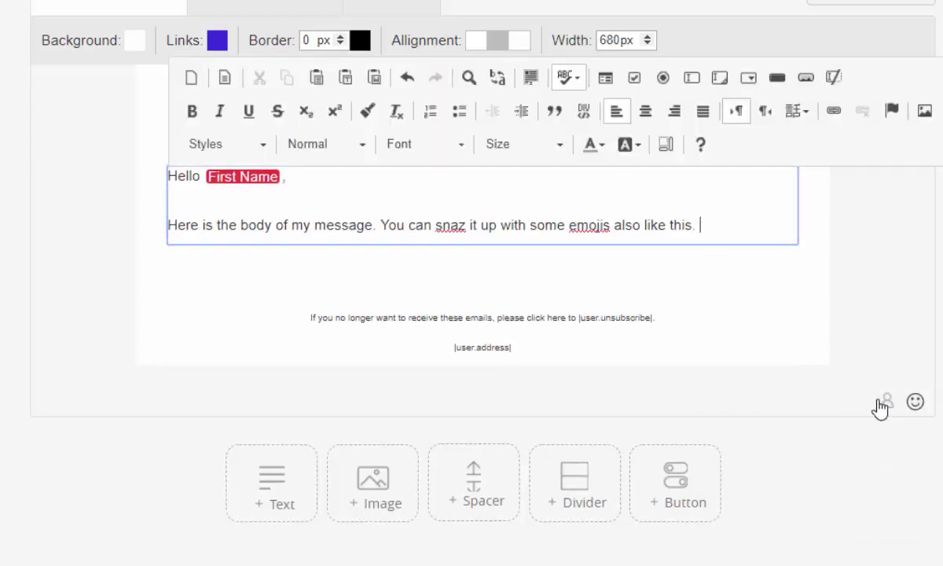
pyautogui.click(915, 402)
pyautogui.click(865, 460)
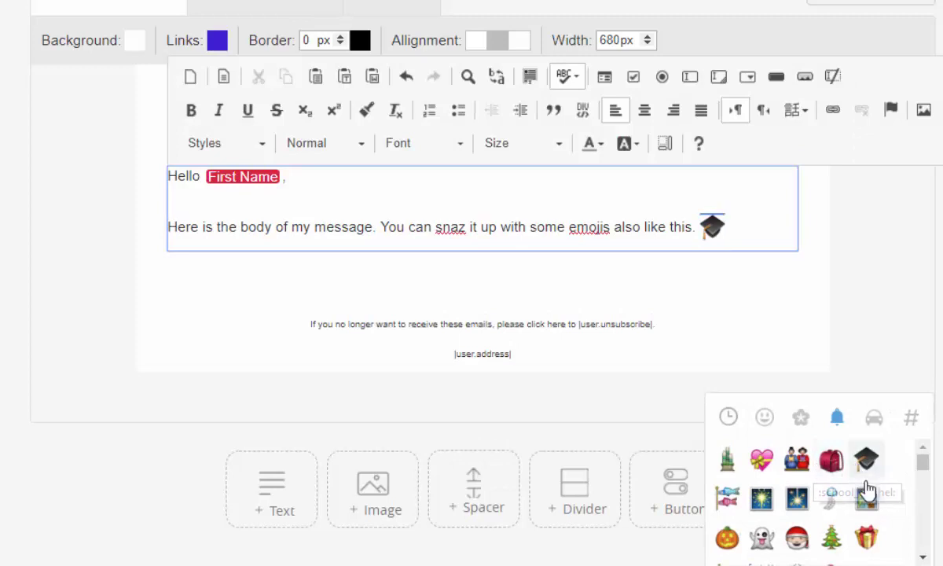
pyautogui.click(867, 537)
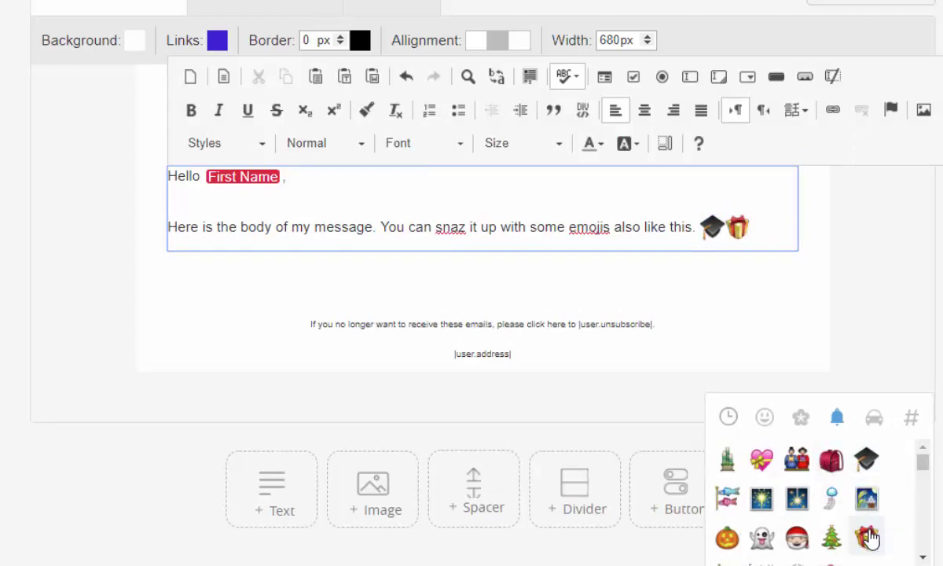
pyautogui.click(774, 237)
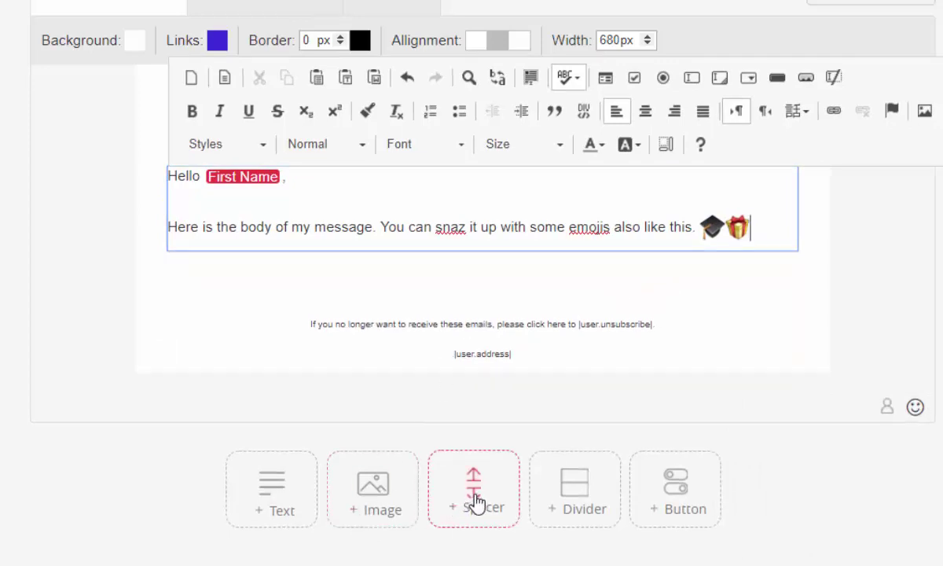
# Add a spacer below the message text and a new text block beneath the spacer
pyautogui.moveTo(474, 501); pyautogui.dragTo(463, 288)
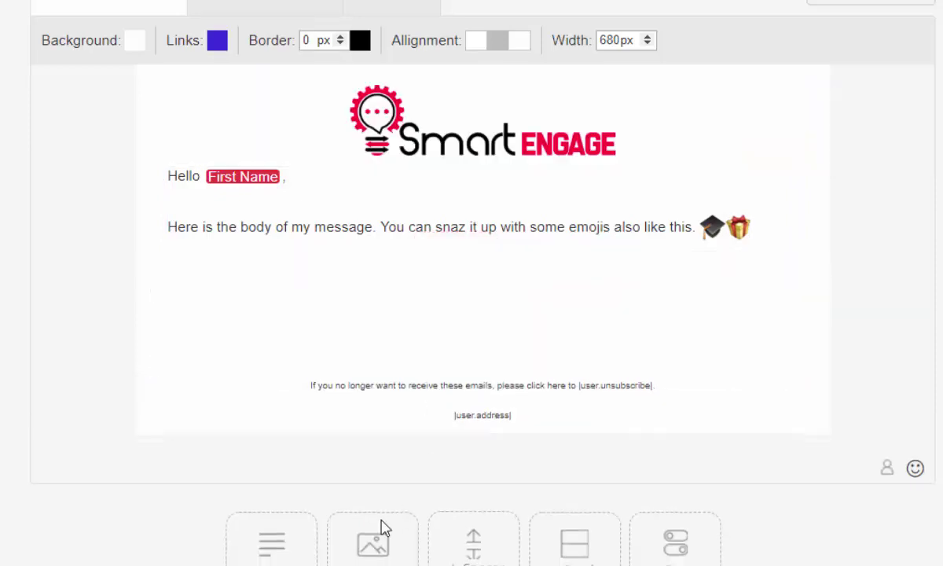
pyautogui.moveTo(274, 550); pyautogui.dragTo(358, 332)
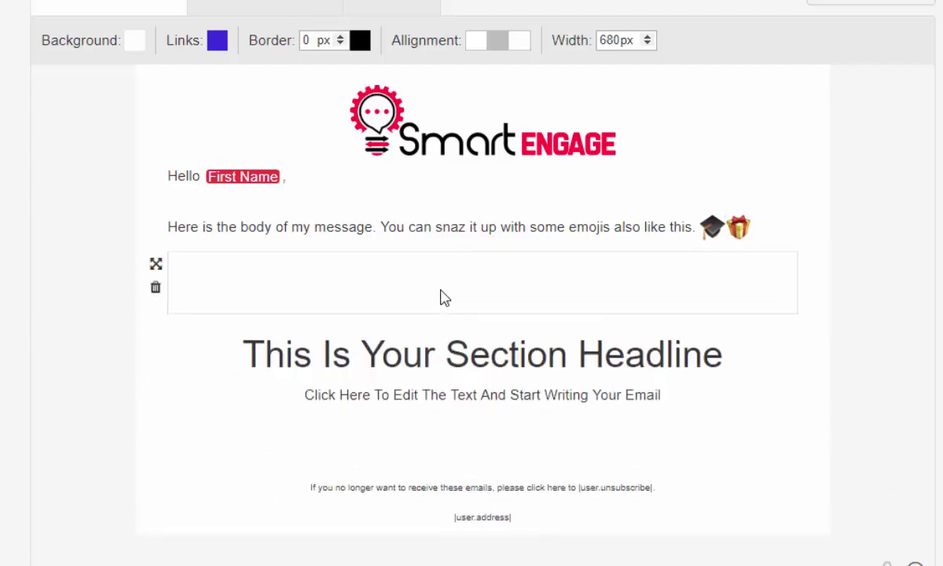
# Replace all the text in the new headline block with "Click this button below to continue"
pyautogui.scroll(-2, 629, 326)
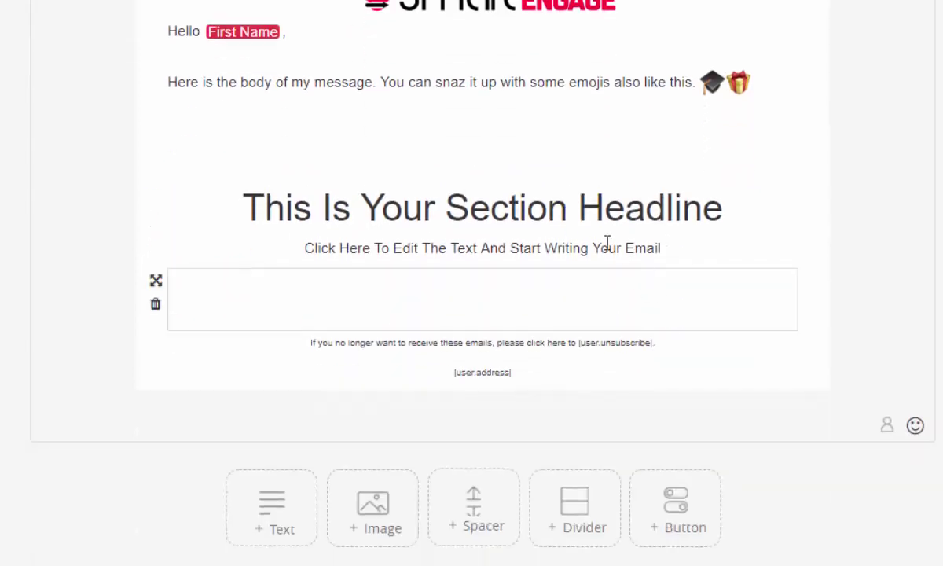
pyautogui.click(554, 228)
pyautogui.hotkey('ctrl', 'a')
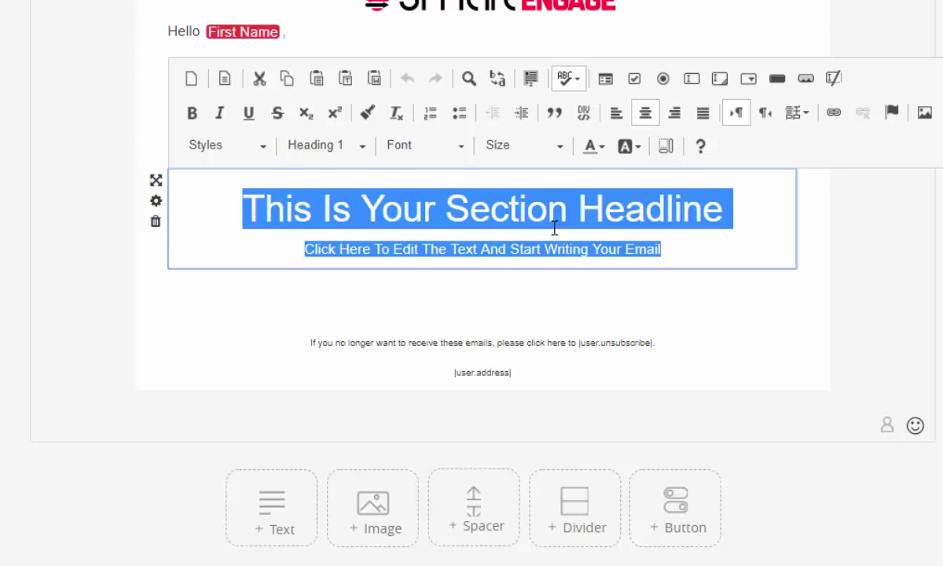
pyautogui.write('Click t')
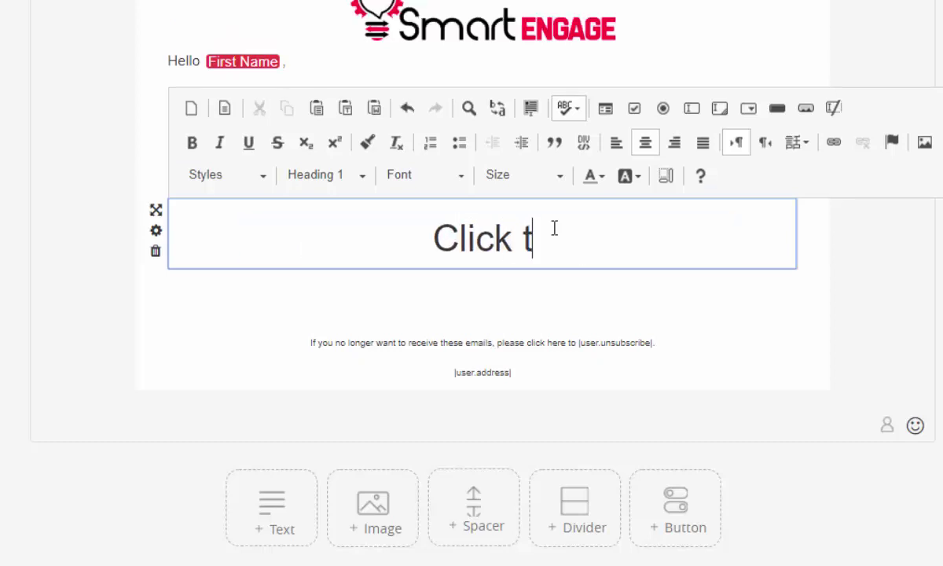
pyautogui.write('his button below to continue')
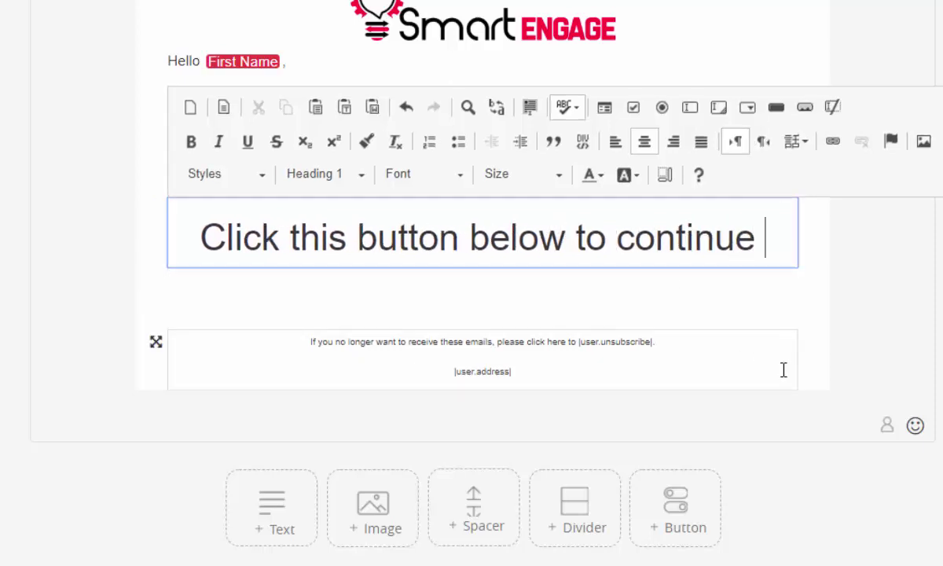
# Add three downward-pointing hand emojis to the "Click this button below to continue" headline, on their own line beneath the text
pyautogui.click(915, 428)
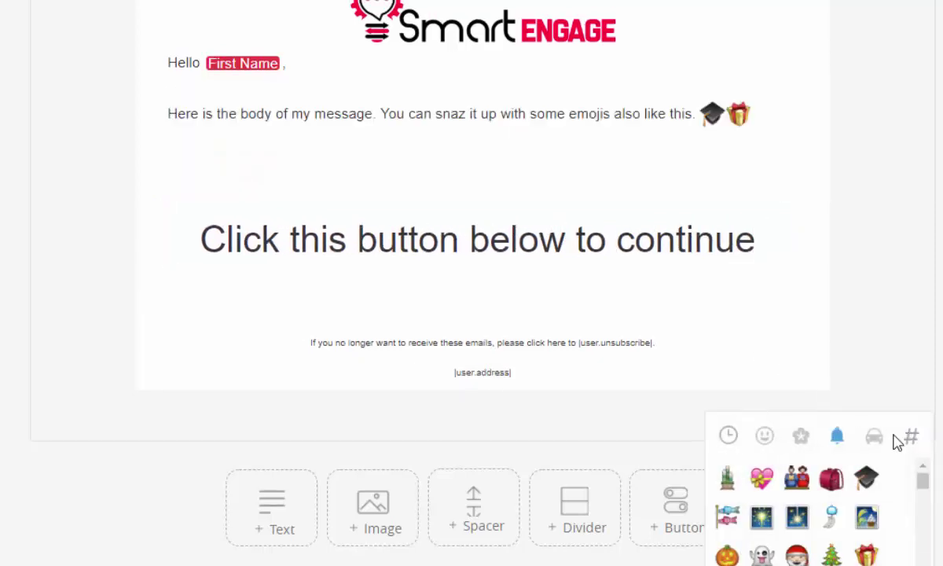
pyautogui.click(728, 436)
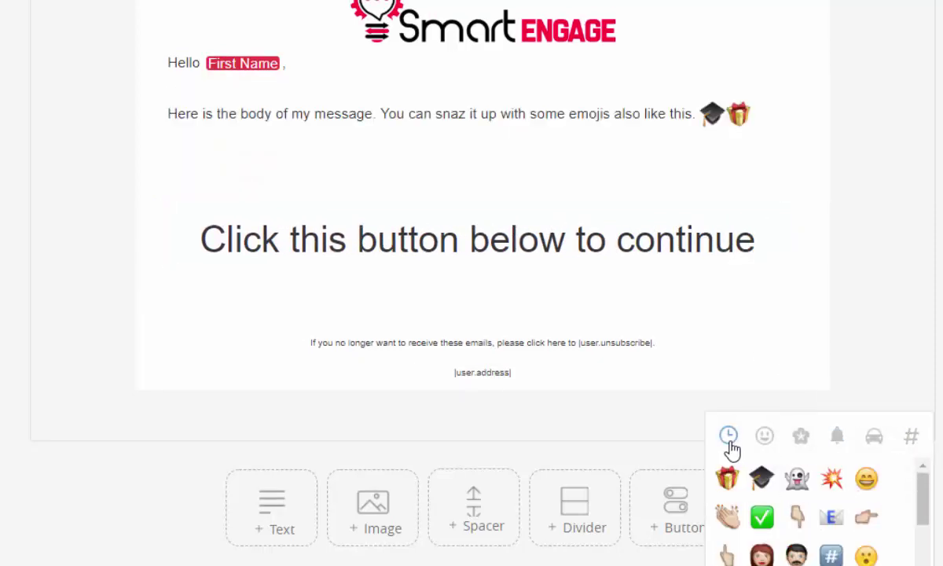
pyautogui.click(795, 515)
pyautogui.click(796, 515)
pyautogui.click(795, 515)
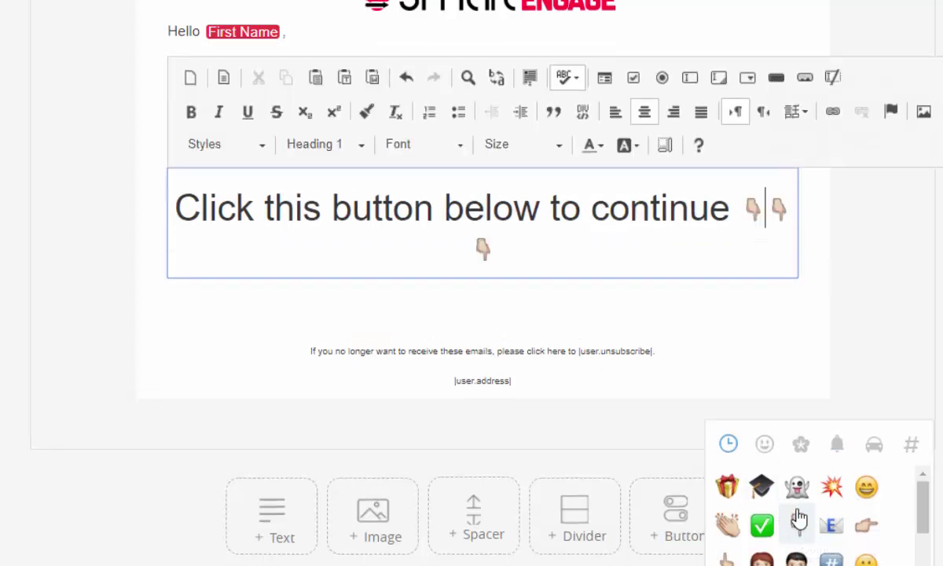
pyautogui.doubleClick(748, 213)
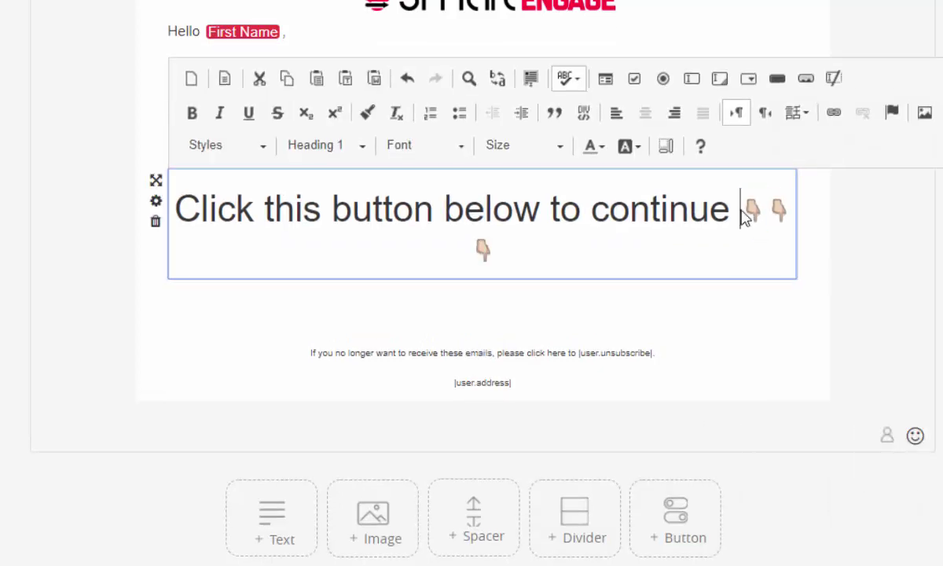
pyautogui.press('Return')
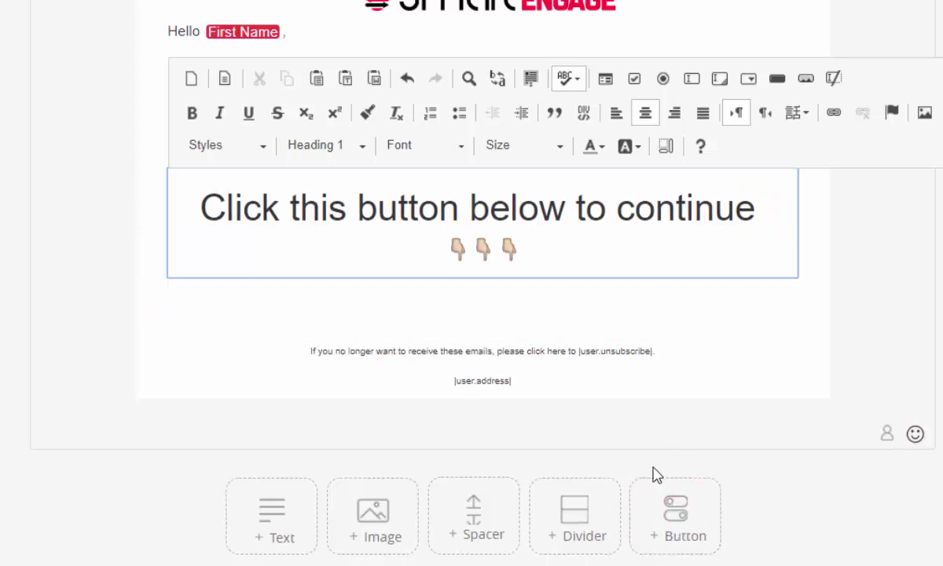
# Add a button block below the pointing hand emojis
pyautogui.moveTo(676, 530); pyautogui.dragTo(507, 327)
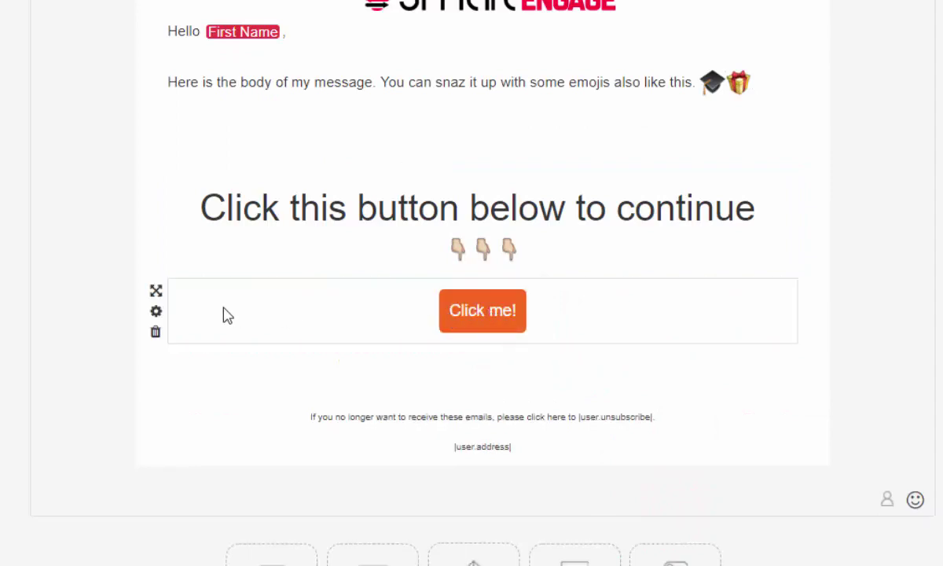
pyautogui.click(156, 311)
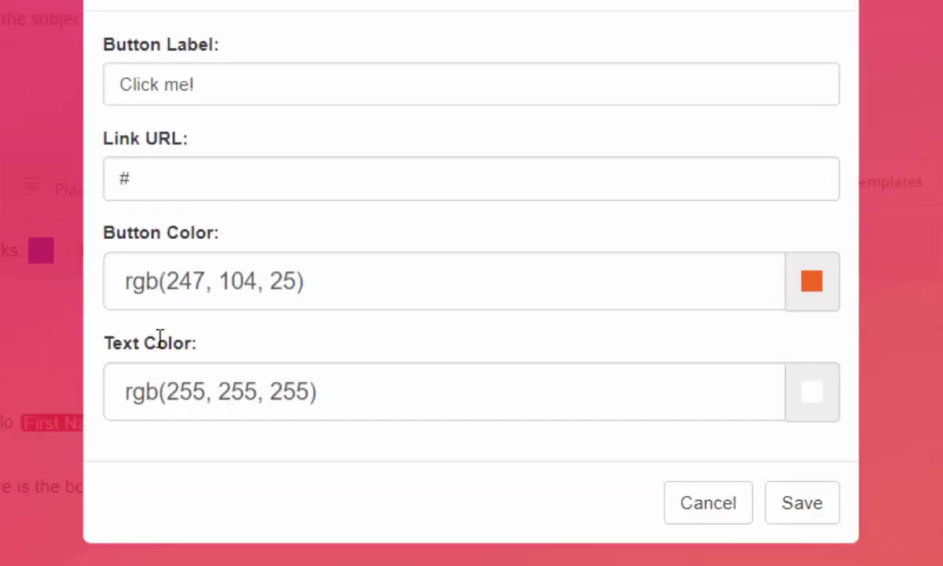
pyautogui.moveTo(239, 75); pyautogui.dragTo(93, 80)
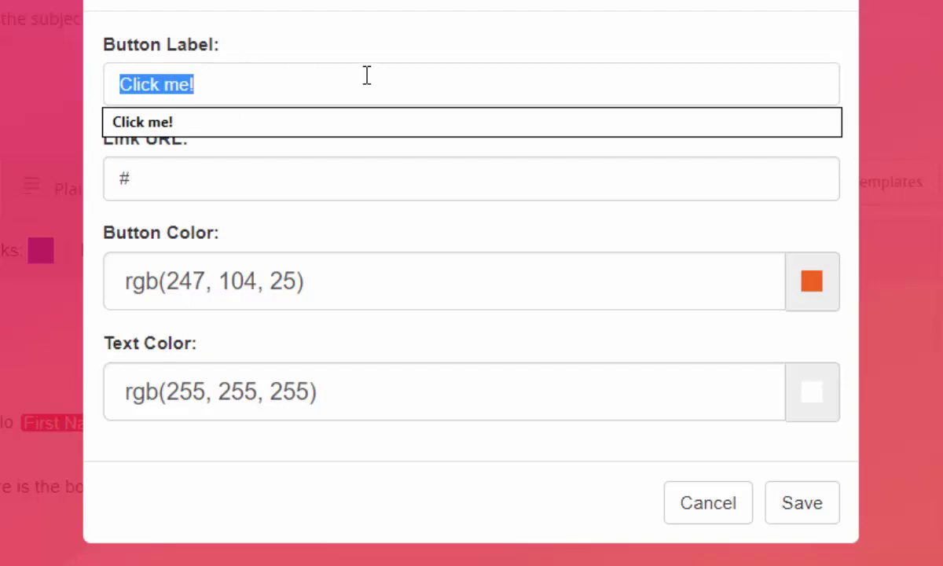
pyautogui.write('GET STARTED')
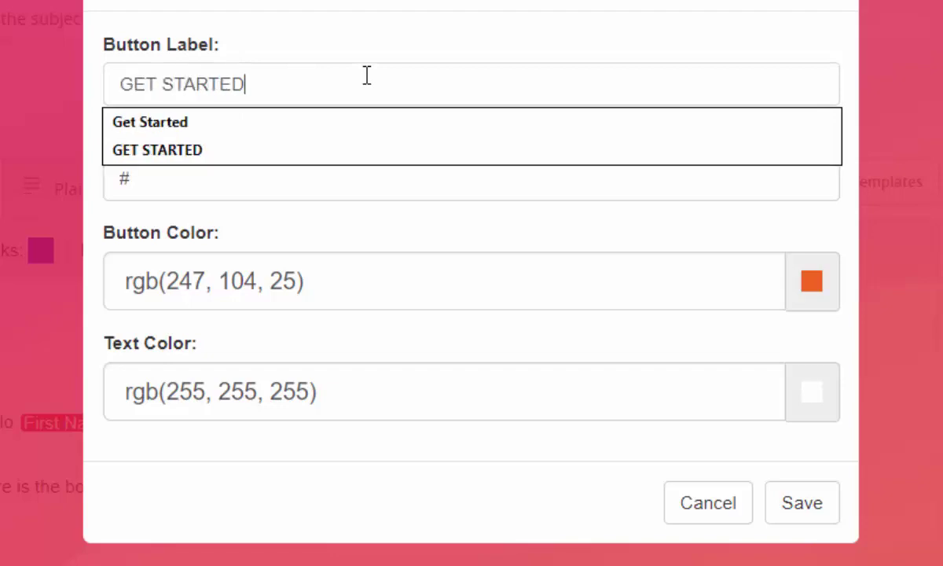
pyautogui.press('Tab')
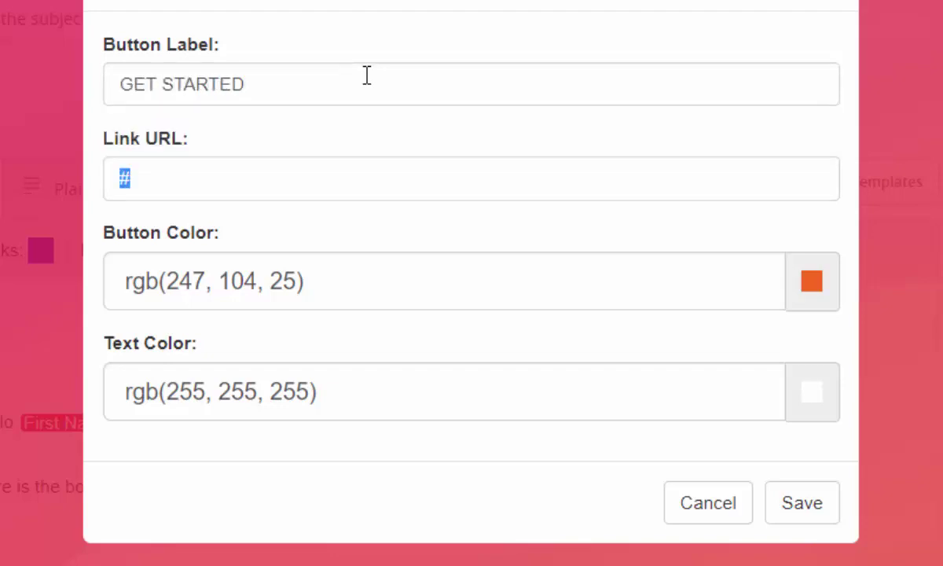
pyautogui.write('htt')
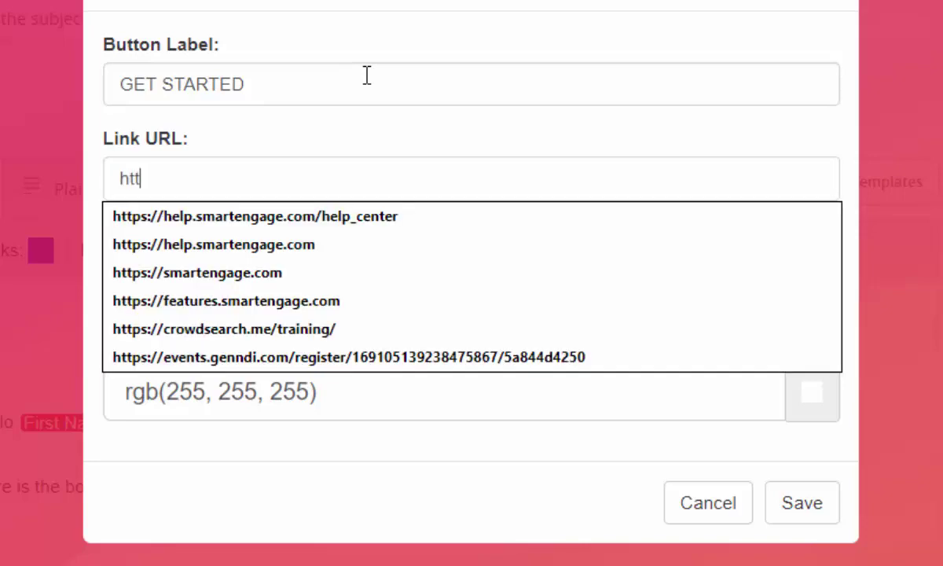
pyautogui.write('t')
pyautogui.press('BackSpace')
pyautogui.write('ps://smartengage.com')
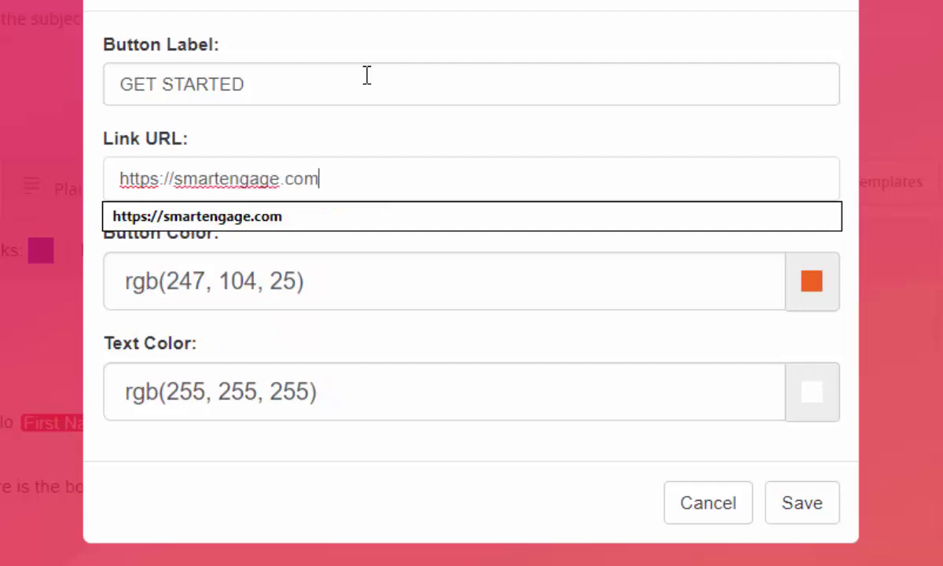
pyautogui.press('Tab')
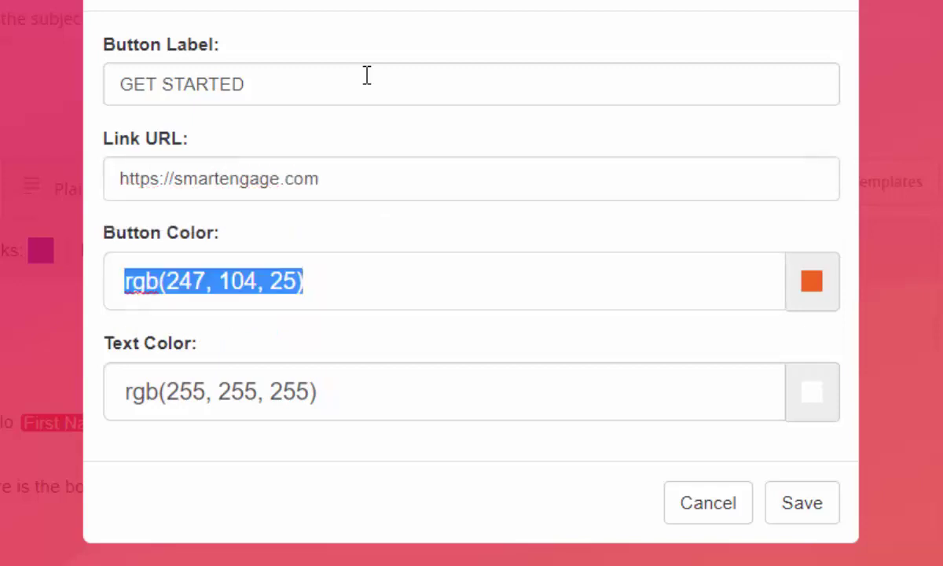
# Change the button color to the blue #1578e2 and save the button settings
pyautogui.click(814, 301)
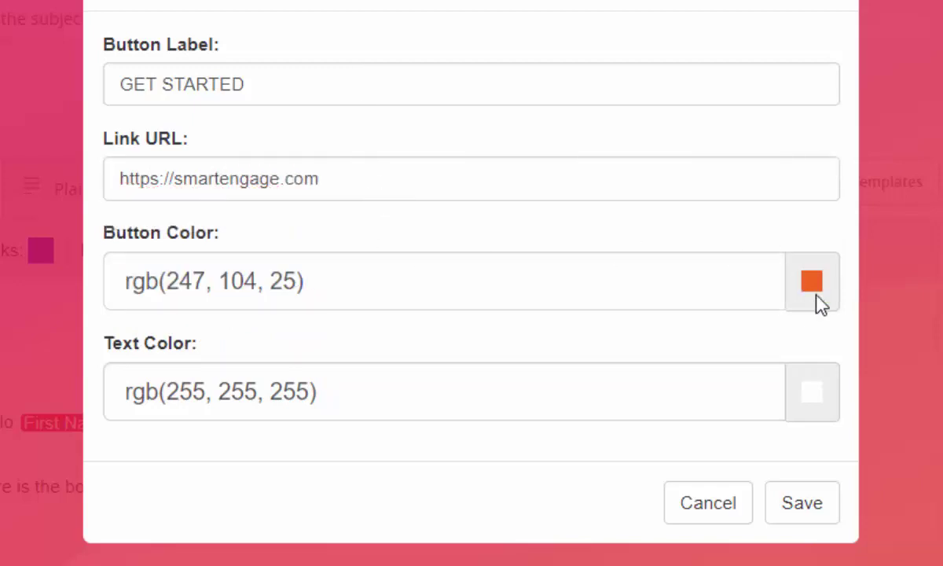
pyautogui.click(820, 399)
pyautogui.click(818, 382)
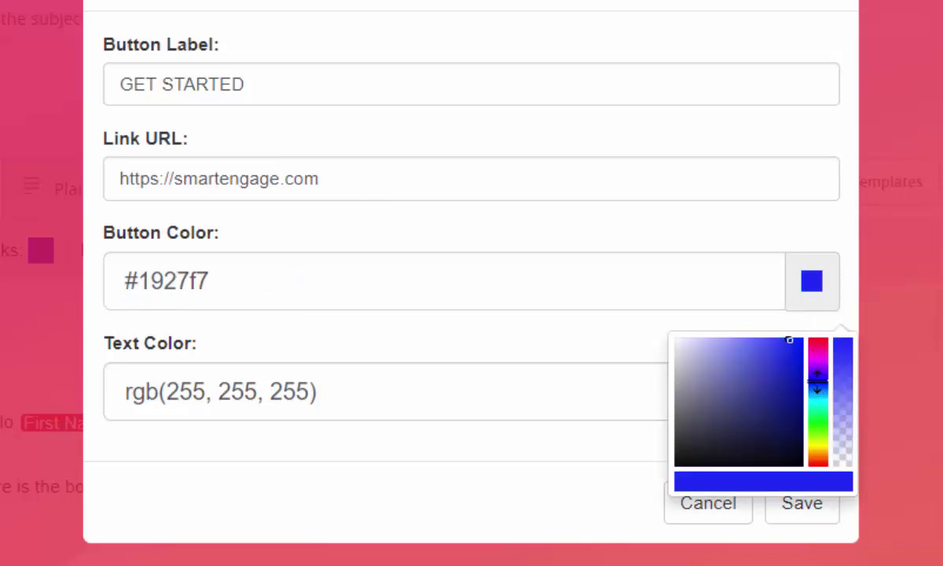
pyautogui.click(817, 389)
pyautogui.click(791, 351)
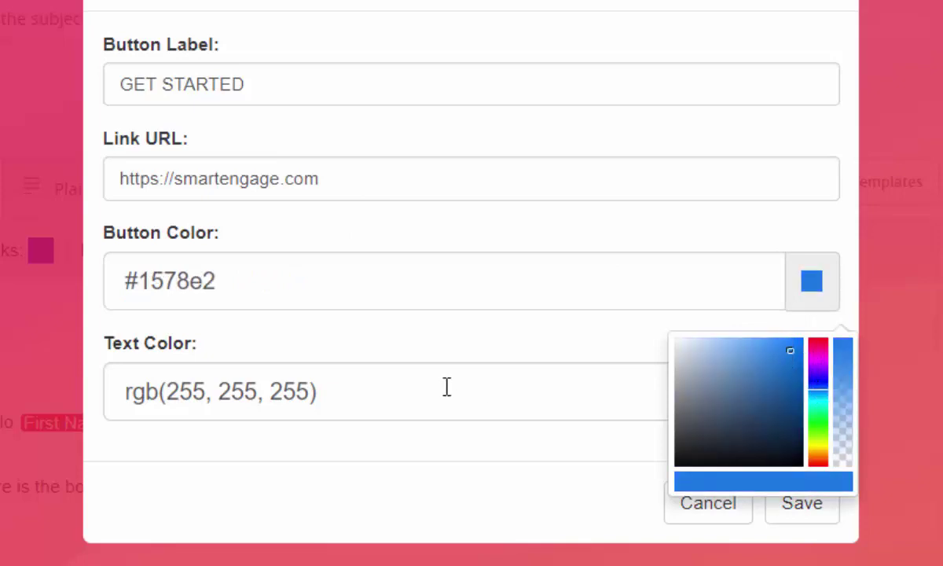
pyautogui.click(520, 341)
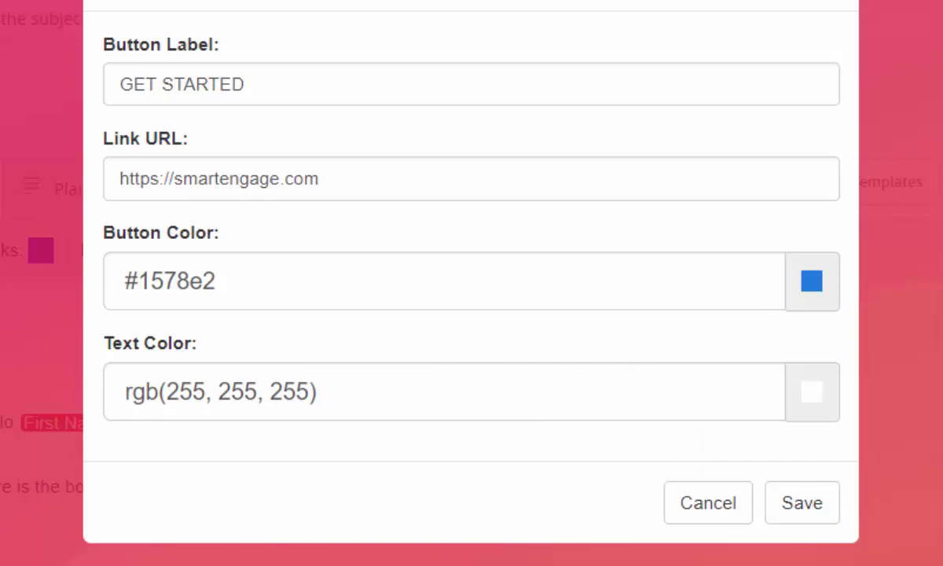
pyautogui.click(806, 507)
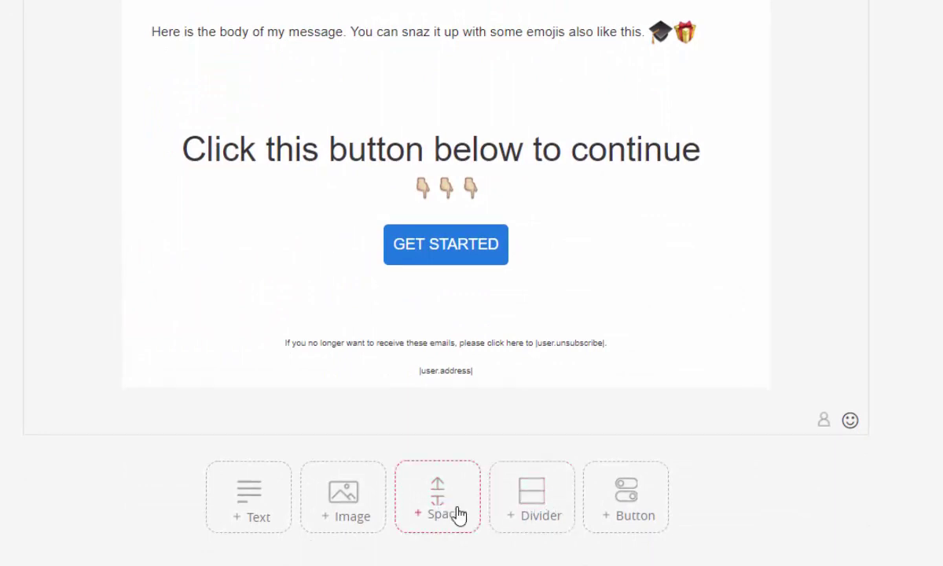
# Add a divider above the "Click this button below to continue" headline and a new text block below the GET STARTED button
pyautogui.moveTo(535, 516); pyautogui.dragTo(442, 156)
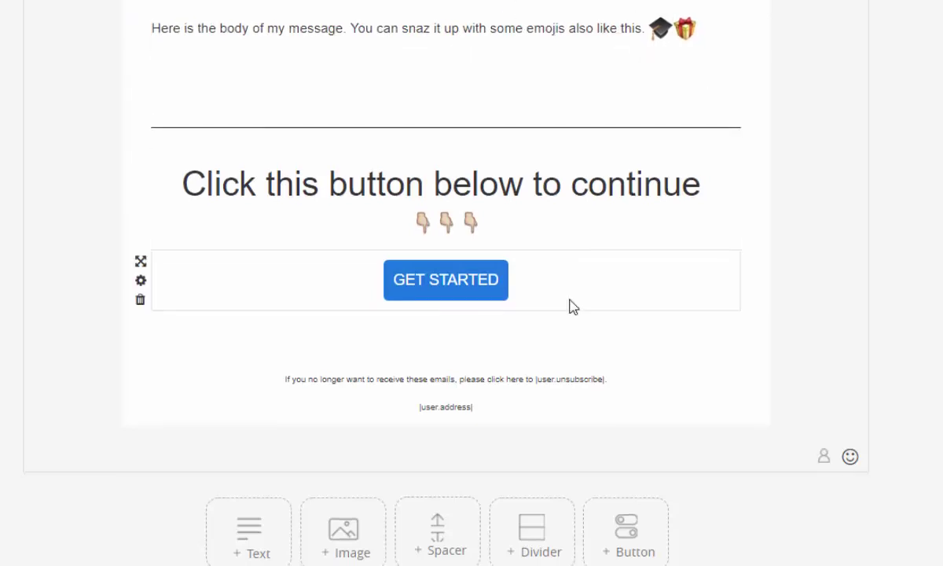
pyautogui.scroll(-1, 472, 370)
pyautogui.moveTo(253, 503); pyautogui.dragTo(264, 318)
# Format all the text in the new block below the button as Normal and align it left
pyautogui.click(250, 316)
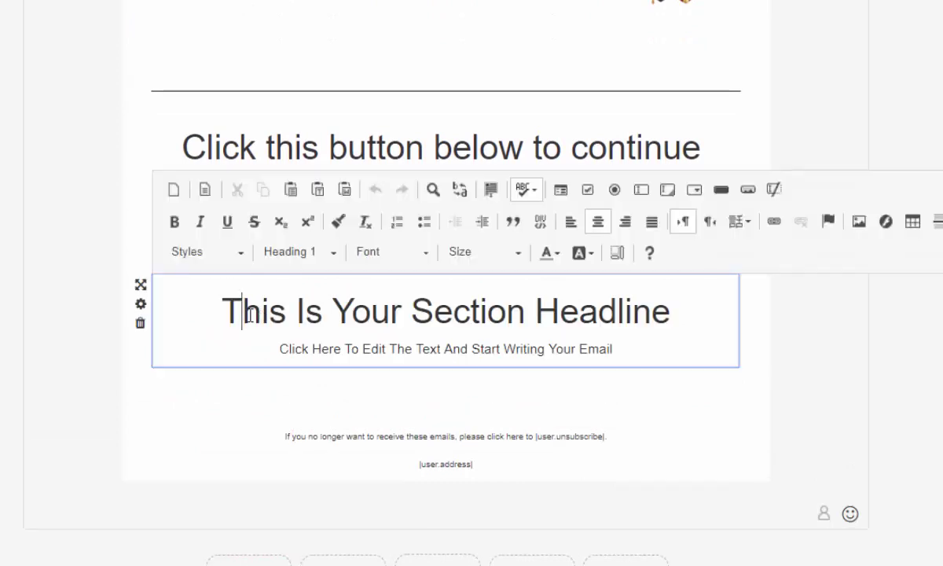
pyautogui.hotkey('ctrl', 'a')
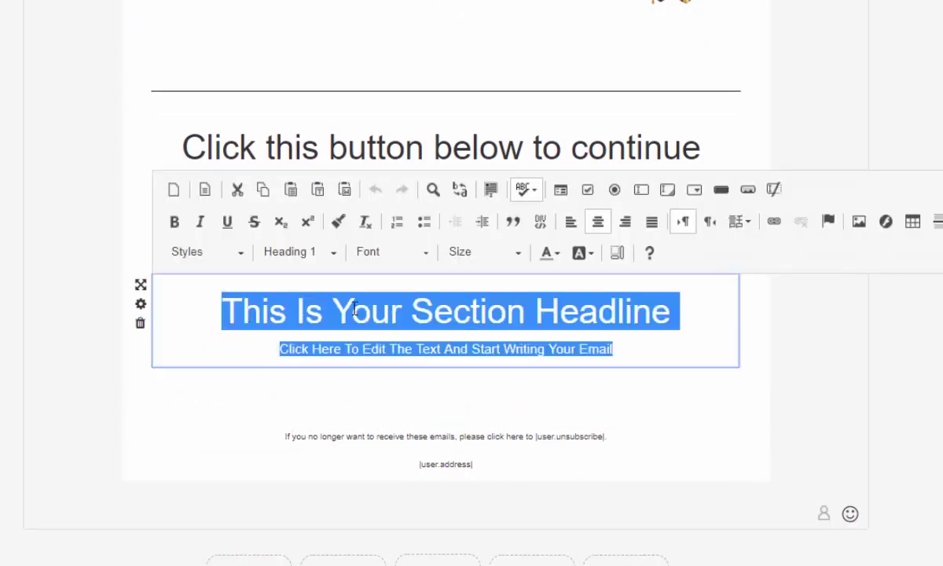
pyautogui.click(332, 253)
pyautogui.click(322, 302)
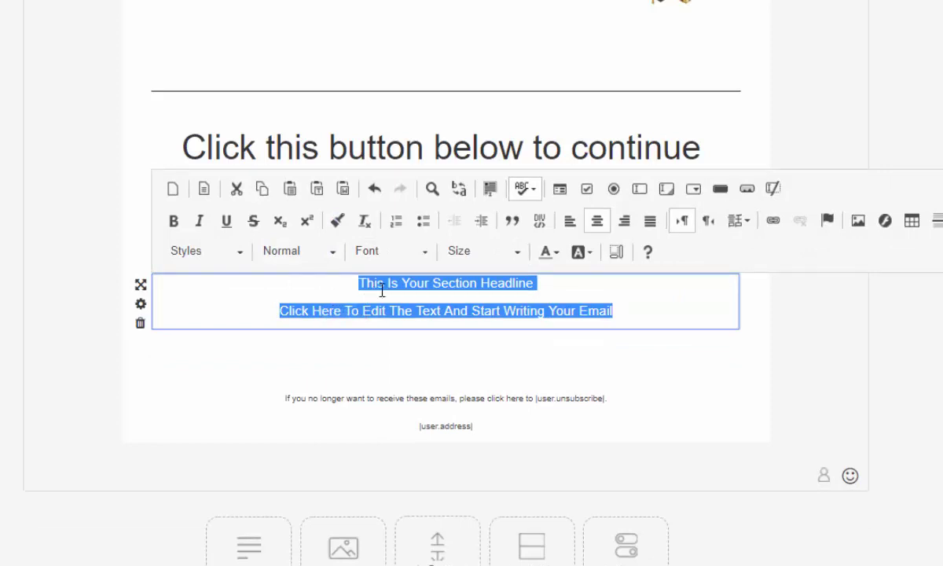
pyautogui.click(576, 226)
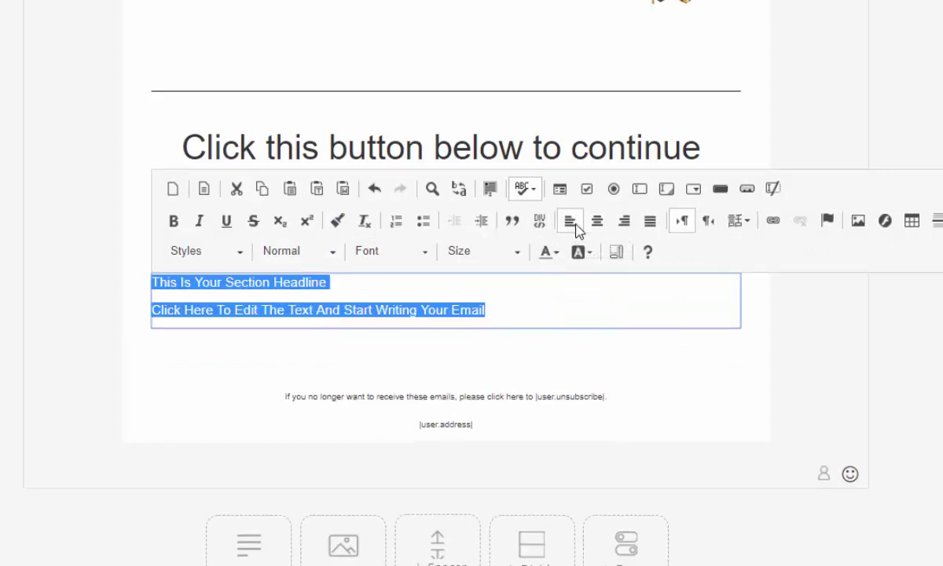
# Replace the placeholder text in the block with "Thanks for reading!" and "SmartEngage Team!" on a second line
pyautogui.write('Thanks for re')
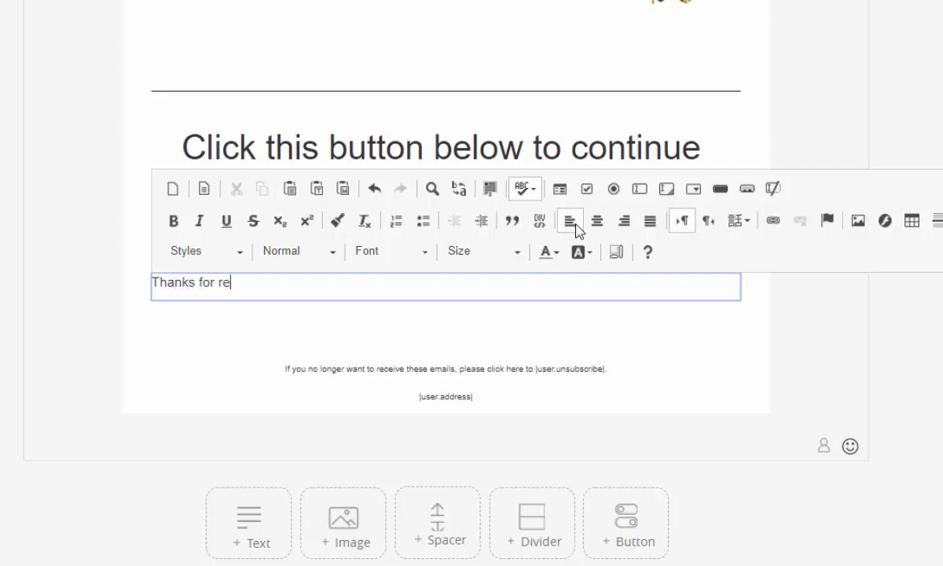
pyautogui.write('ading!')
pyautogui.press('Return')
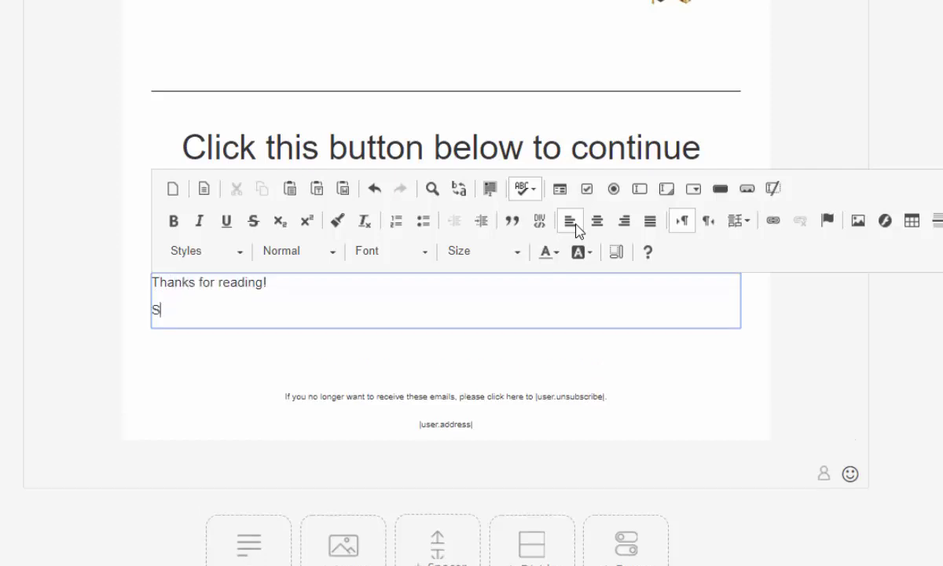
pyautogui.write('SmartEngage Team!')
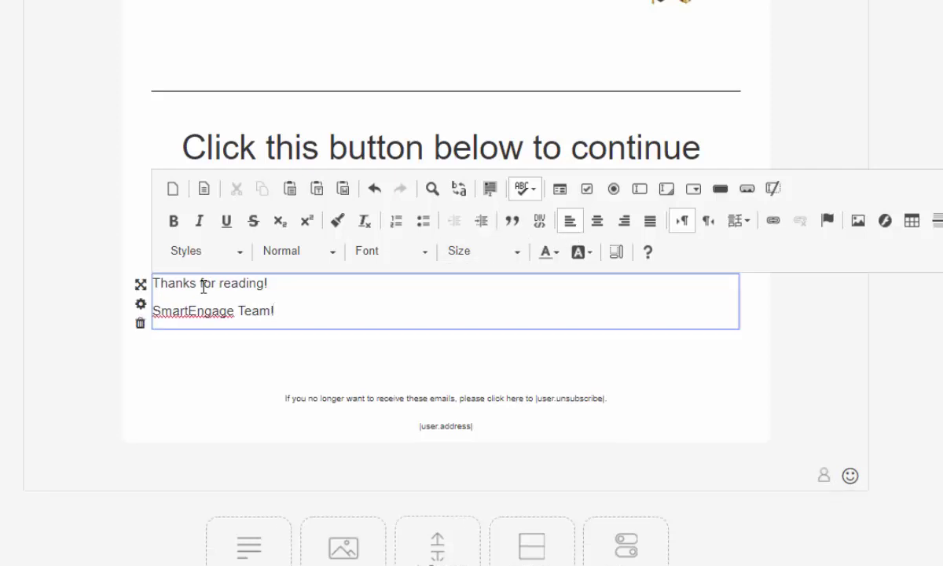
# Insert a fire emoji before "SmartEngage Team!" in the closing text
pyautogui.click(154, 310)
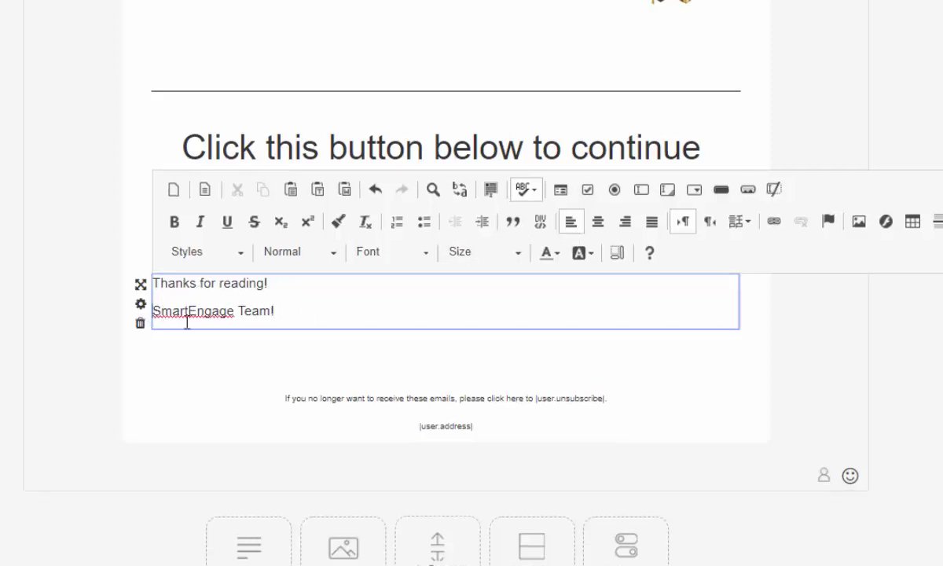
pyautogui.click(851, 476)
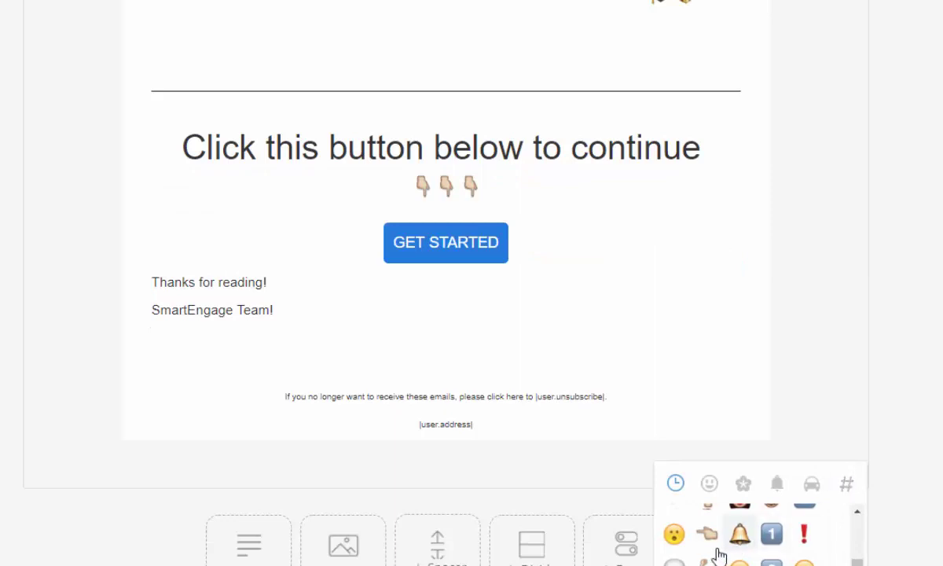
pyautogui.scroll(-1, 718, 554)
pyautogui.scroll(5, 705, 550)
pyautogui.click(676, 476)
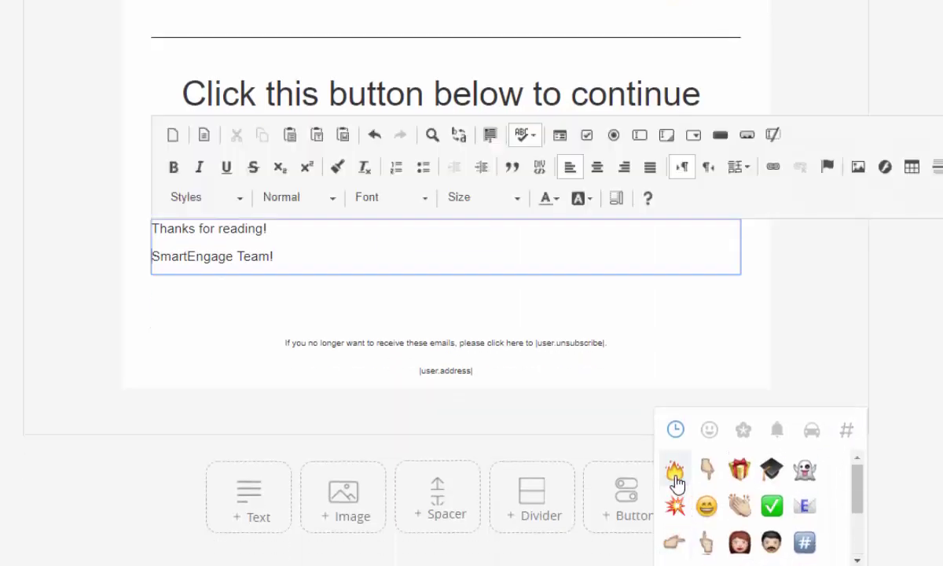
pyautogui.click(451, 257)
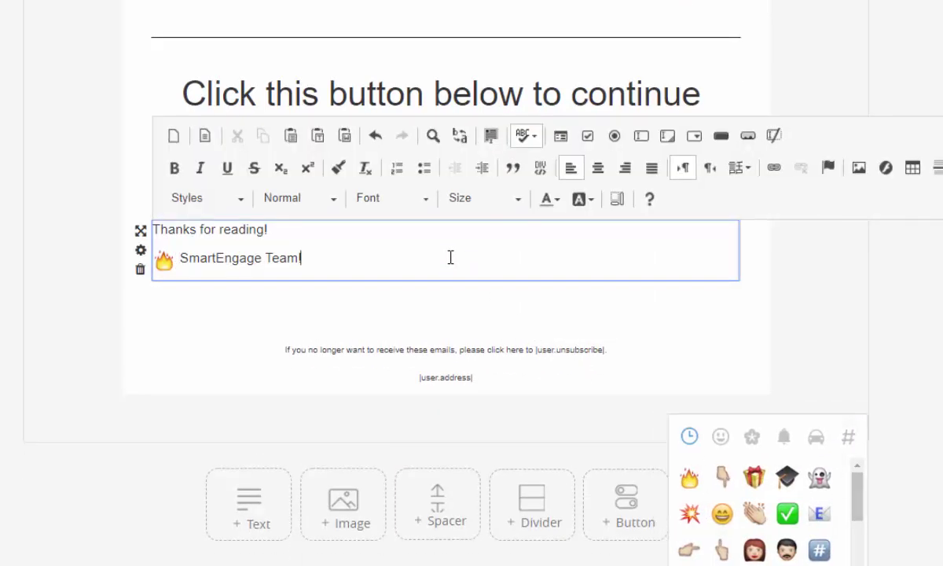
pyautogui.click(87, 140)
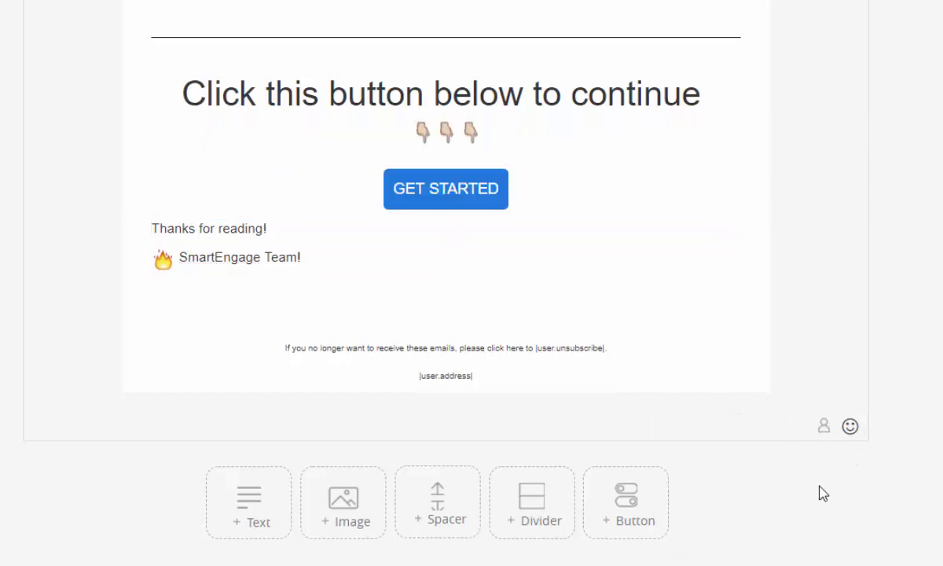
# Set the font size of the whole greeting and message body text to 18
pyautogui.scroll(5, 481, 337)
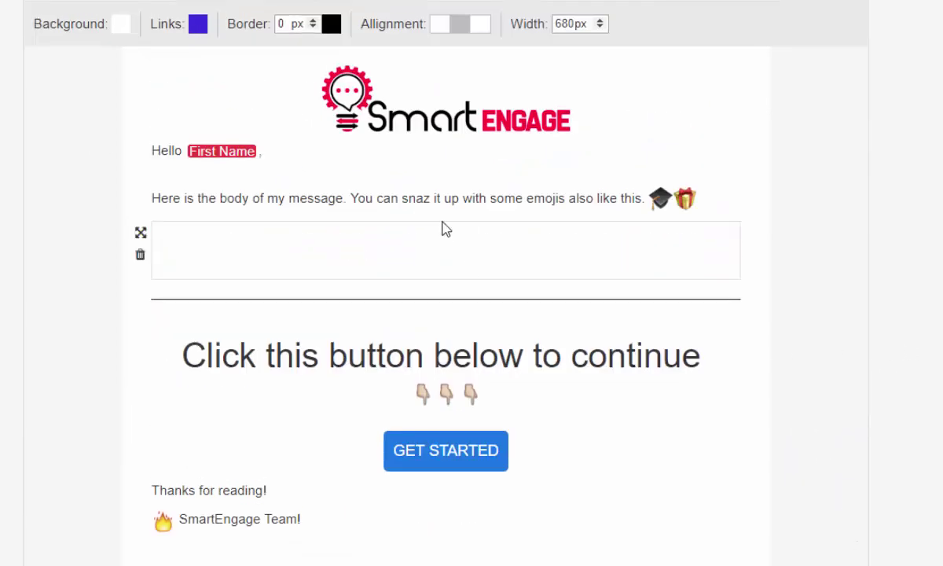
pyautogui.click(437, 198)
pyautogui.hotkey('ctrl', 'a')
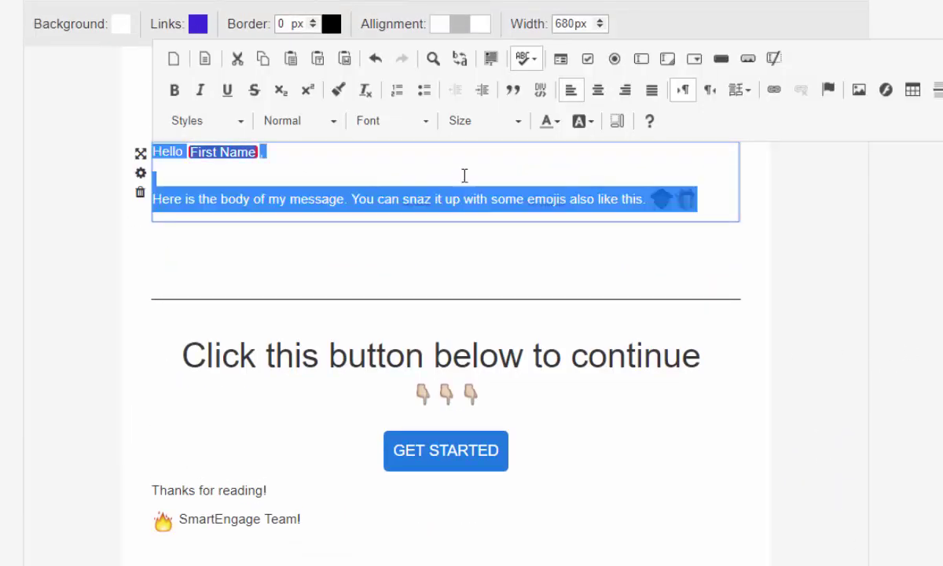
pyautogui.click(518, 122)
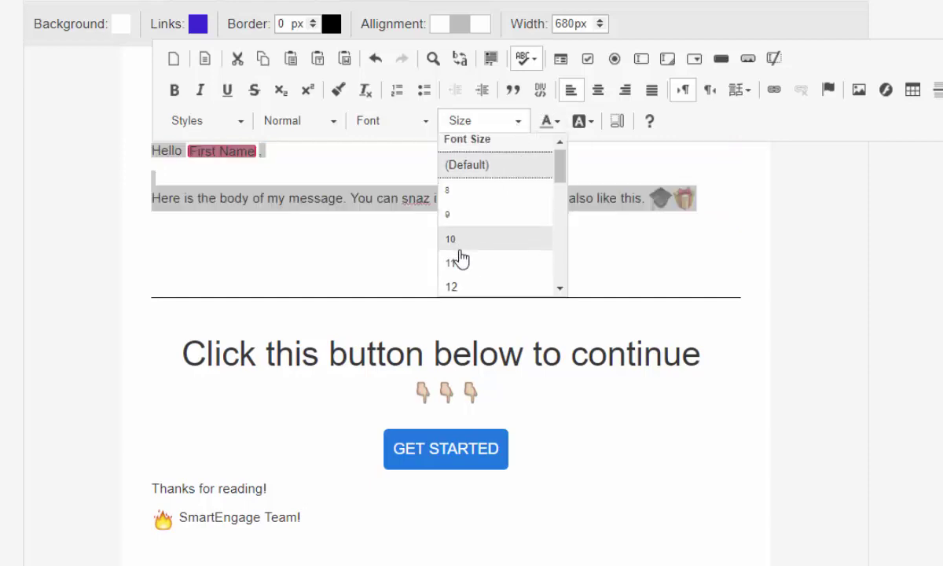
pyautogui.scroll(-1, 459, 259)
pyautogui.click(471, 287)
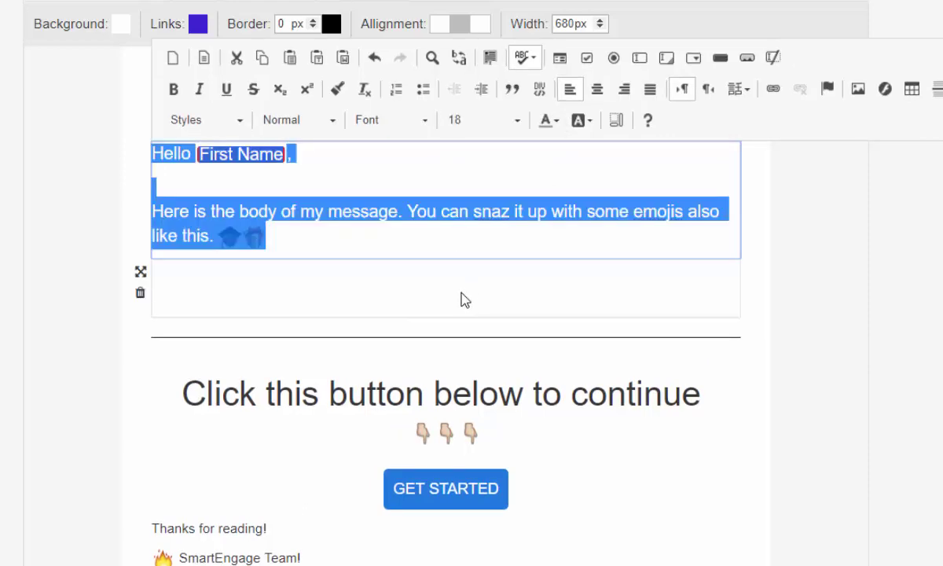
# Set the font size of the whole "Thanks for reading!" closing block to 18
pyautogui.scroll(-2, 463, 299)
pyautogui.click(288, 383)
pyautogui.hotkey('ctrl', 'a')
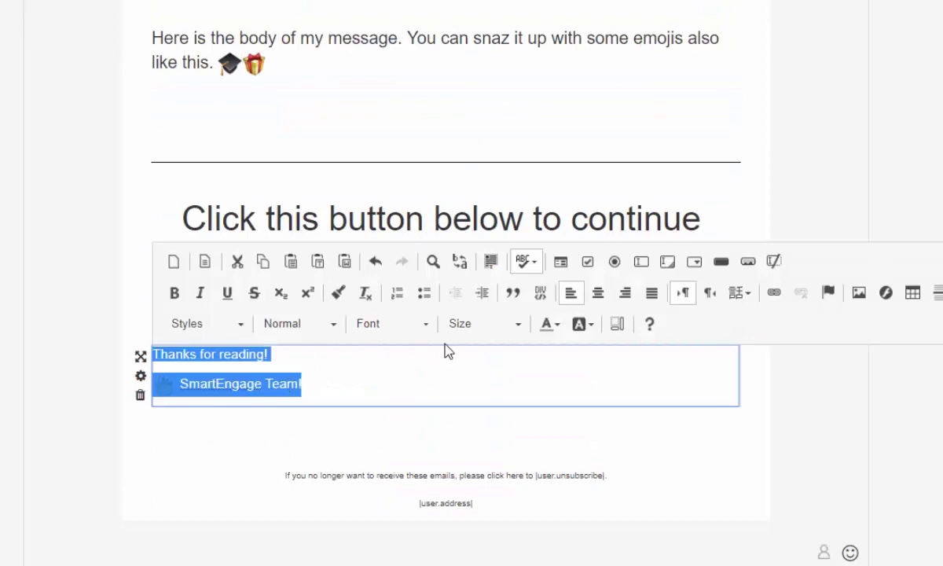
pyautogui.click(469, 323)
pyautogui.scroll(-1, 470, 434)
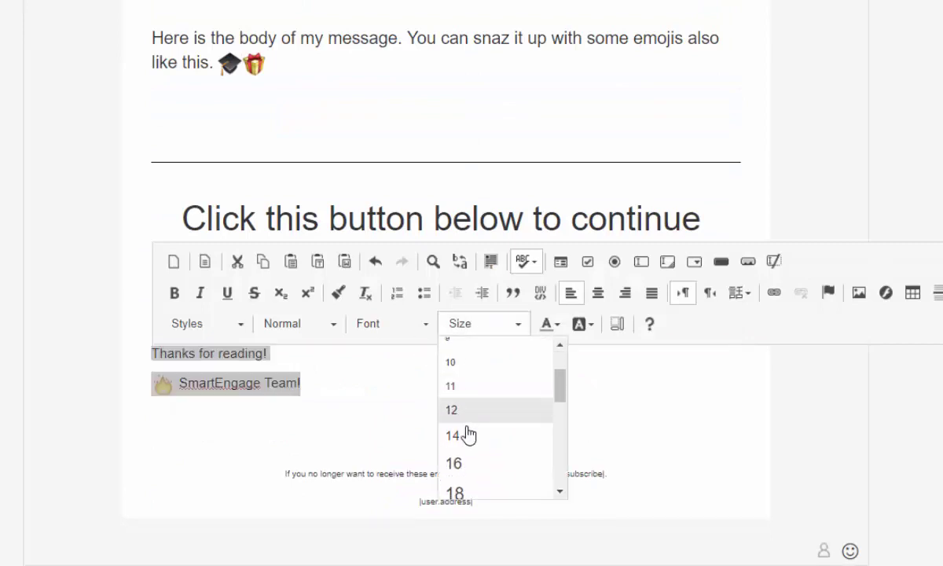
pyautogui.click(474, 491)
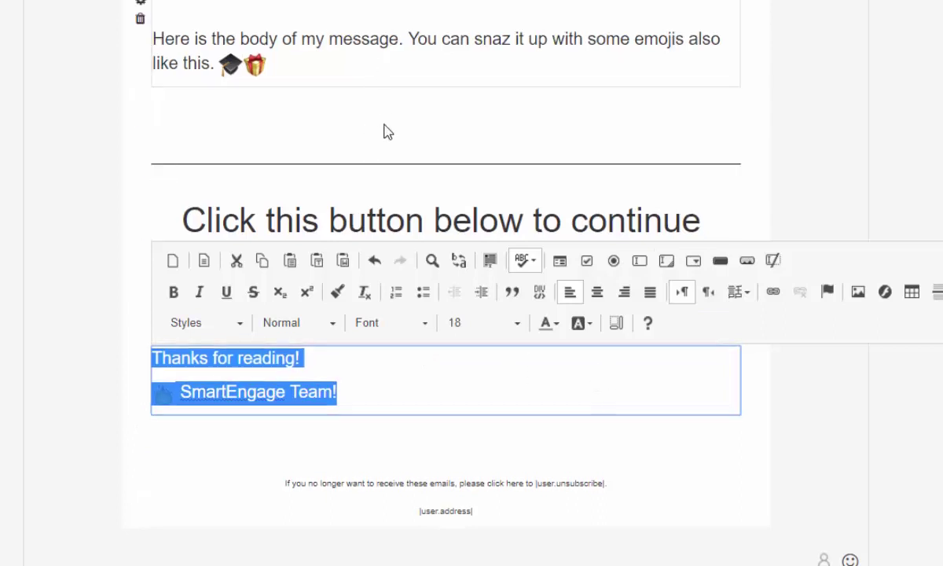
pyautogui.click(451, 131)
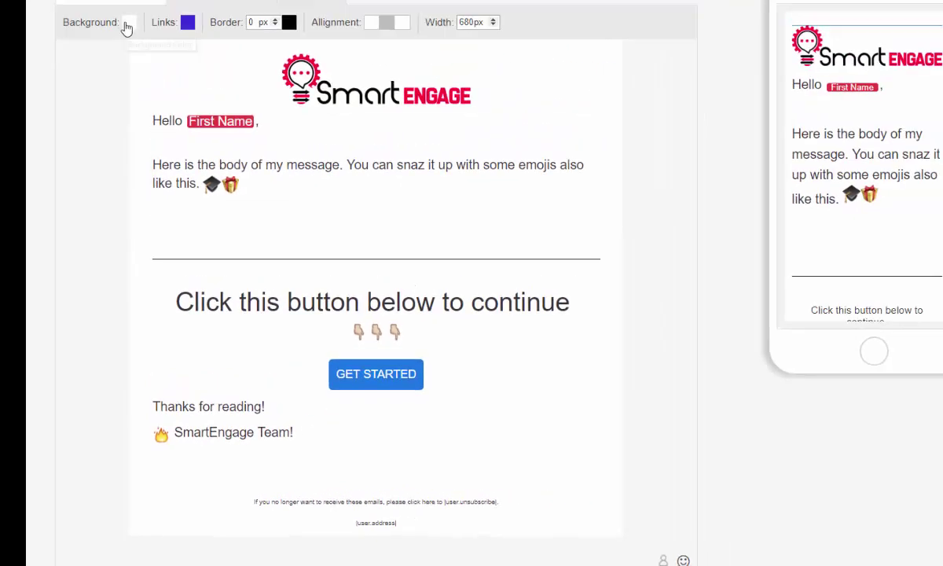
# Try dark red and lighter red background colors for the email, and return the background to white
pyautogui.click(128, 22)
pyautogui.click(73, 76)
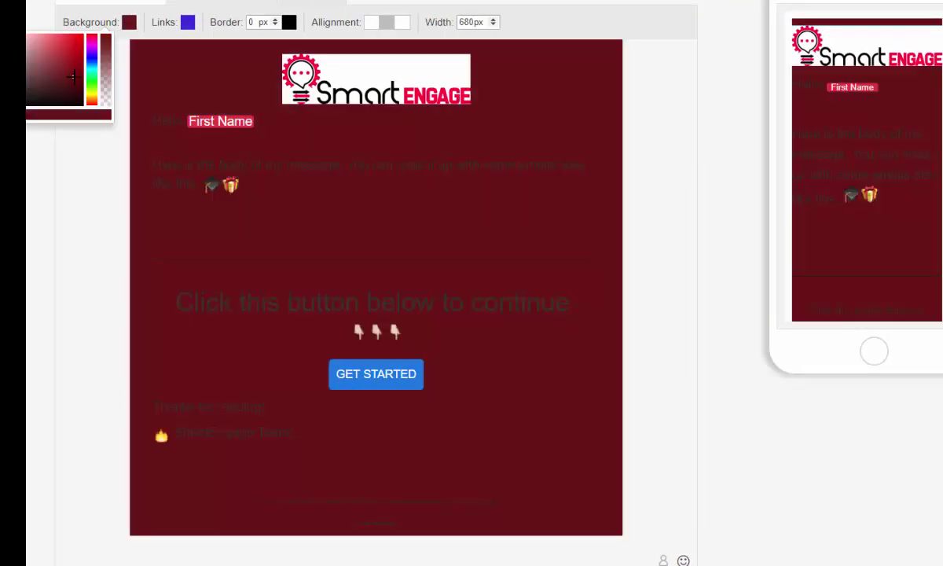
pyautogui.moveTo(60, 63); pyautogui.dragTo(53, 53)
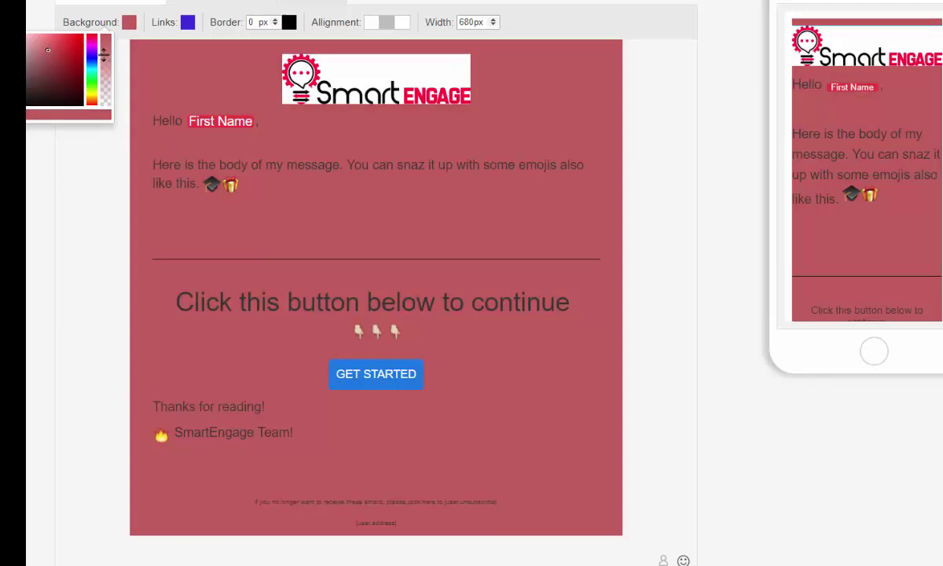
pyautogui.moveTo(53, 44); pyautogui.dragTo(23, 33)
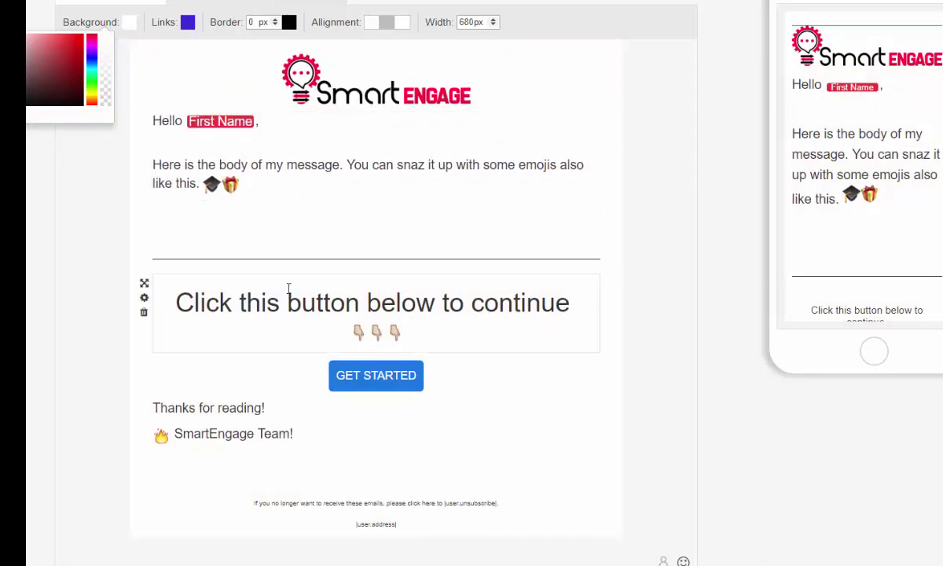
# Add the text "Link here" beneath the message body paragraph, separated by a blank line
pyautogui.click(466, 160)
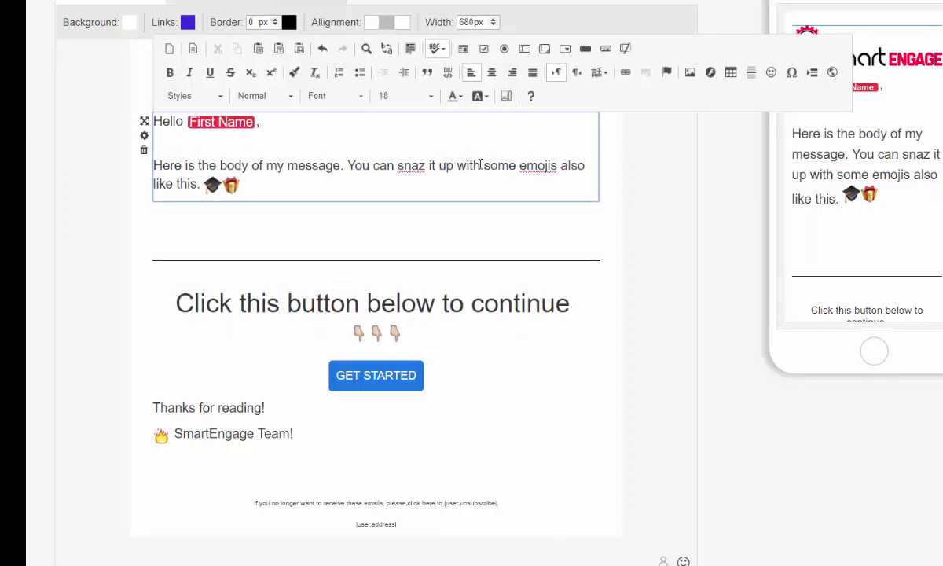
pyautogui.press('Return')
pyautogui.press('Return')
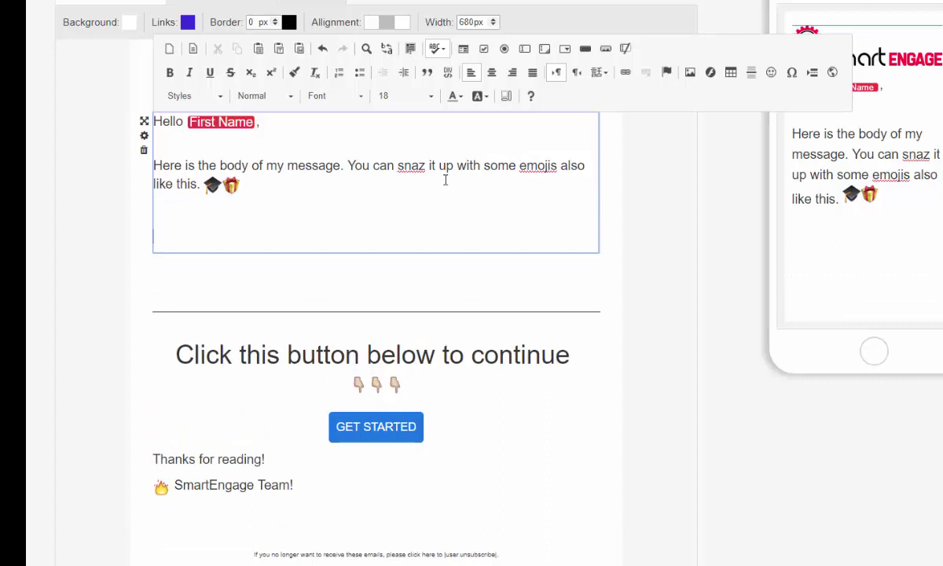
pyautogui.write('Link here')
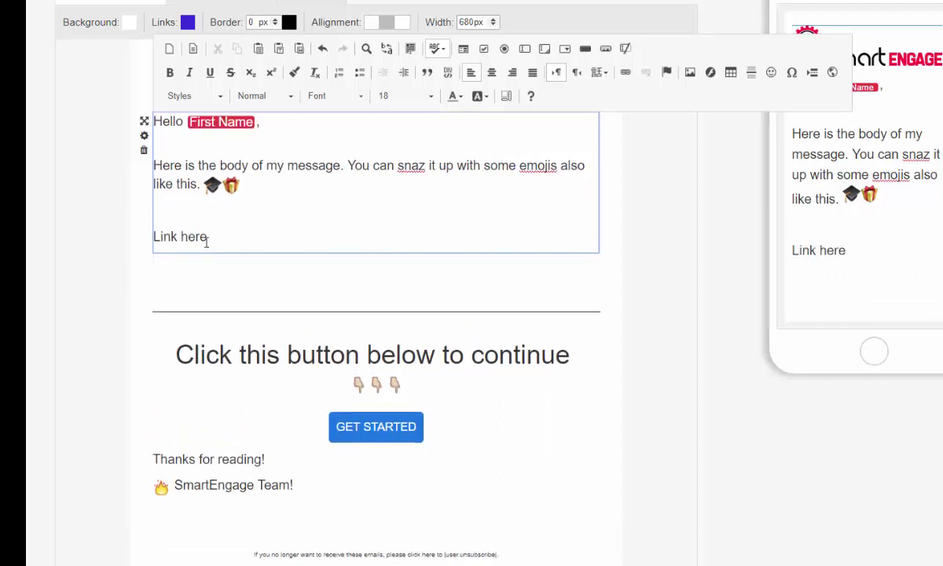
pyautogui.moveTo(206, 236); pyautogui.dragTo(153, 237)
pyautogui.click(627, 75)
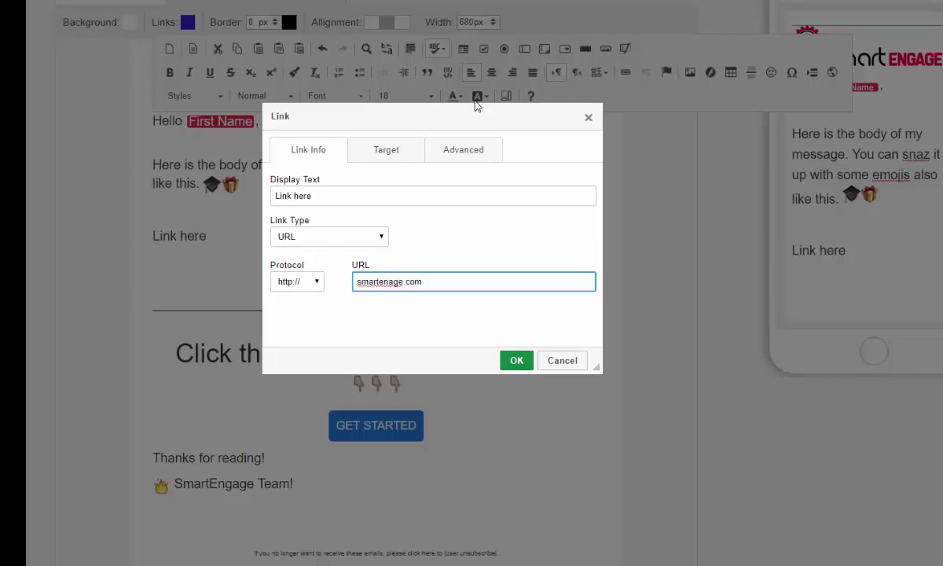
pyautogui.click(295, 281)
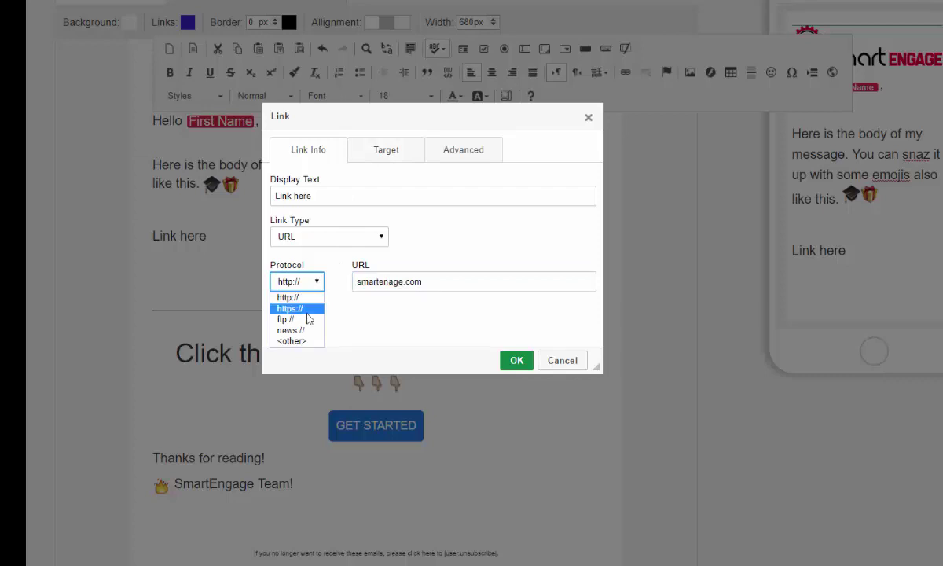
pyautogui.click(292, 308)
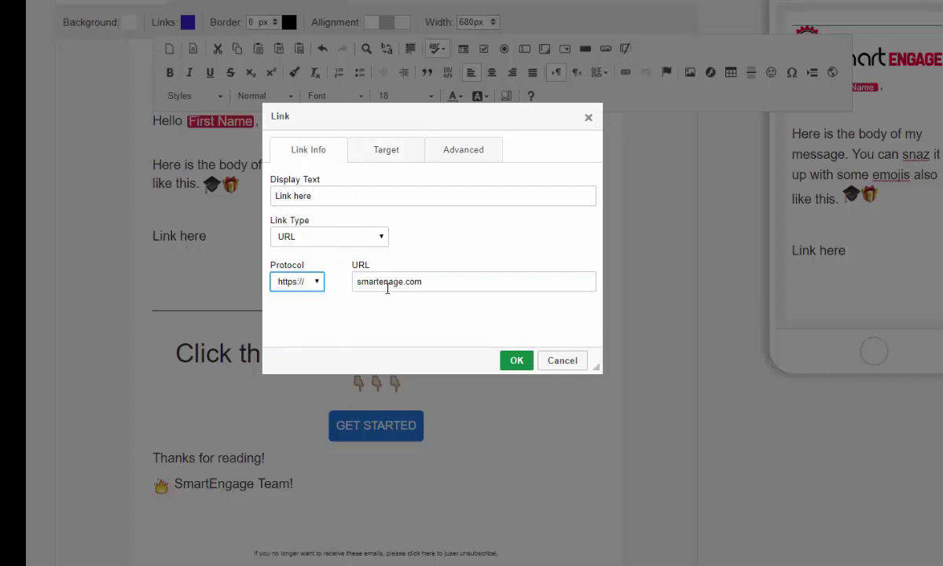
pyautogui.click(520, 362)
pyautogui.click(281, 231)
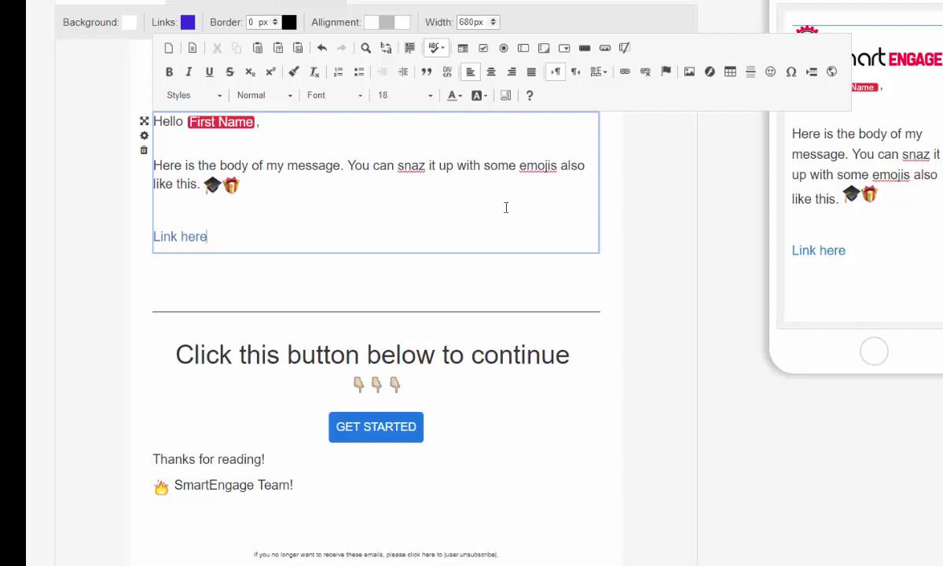
pyautogui.click(398, 257)
# View the test email form without sending anything, and review the email in the phone preview
pyautogui.scroll(-3, 397, 259)
pyautogui.scroll(3, 398, 259)
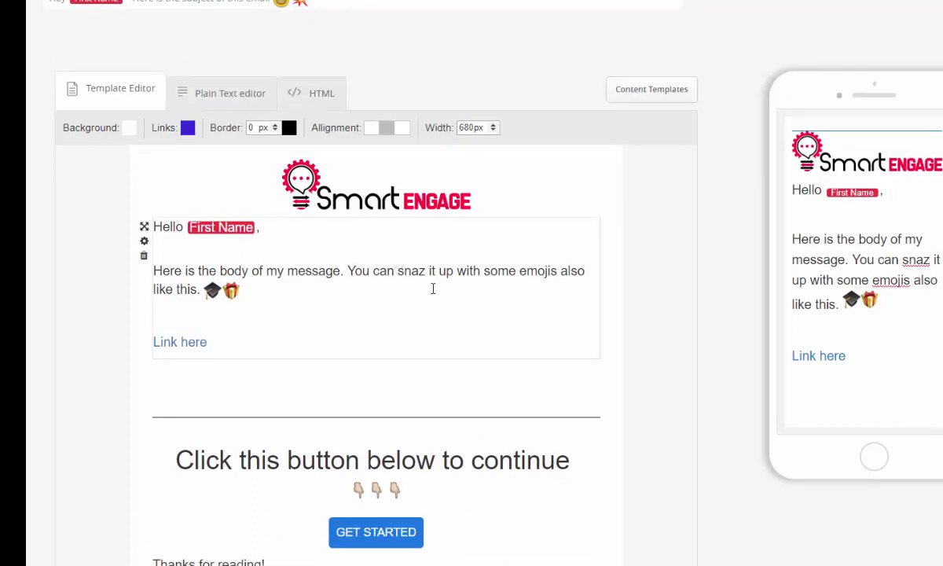
pyautogui.scroll(2, 494, 259)
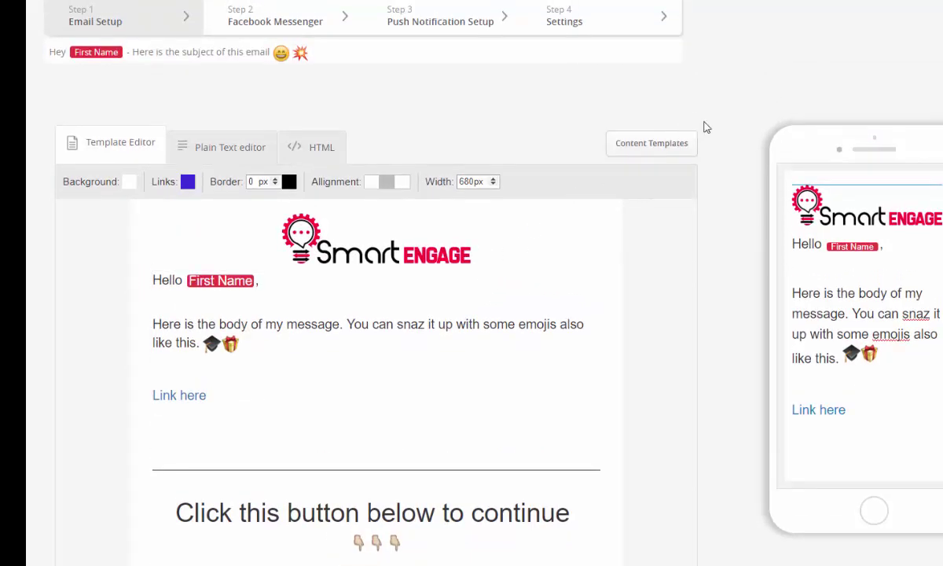
pyautogui.click(815, 41)
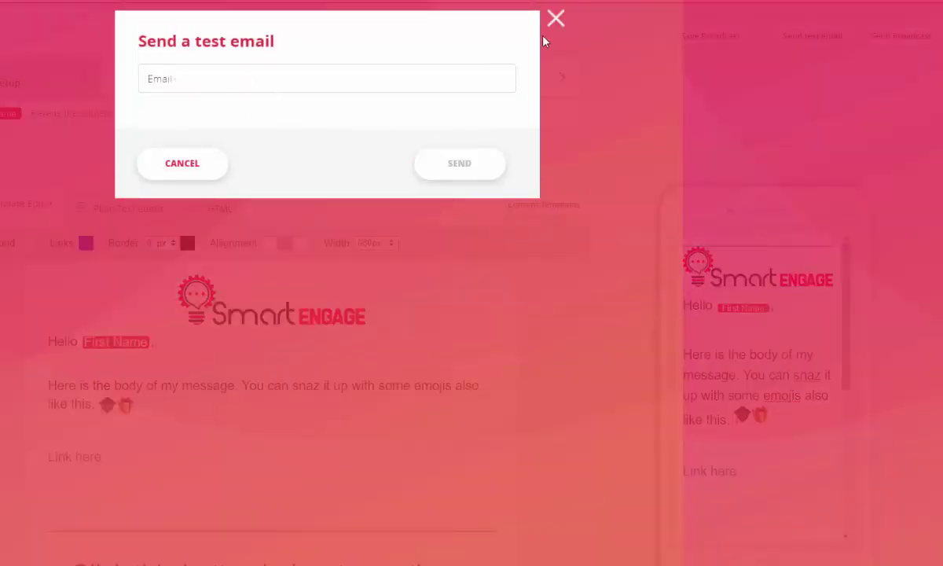
pyautogui.click(554, 18)
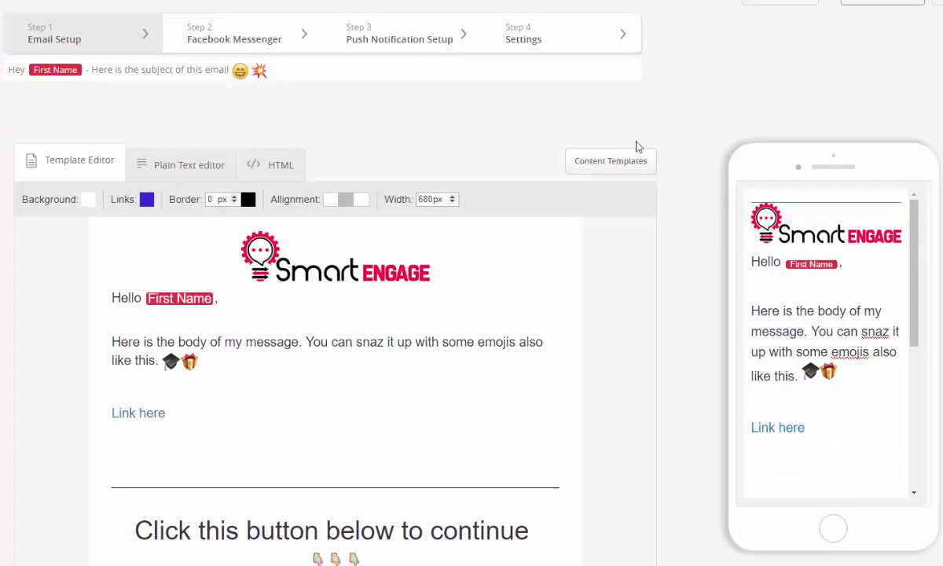
pyautogui.scroll(-5, 810, 419)
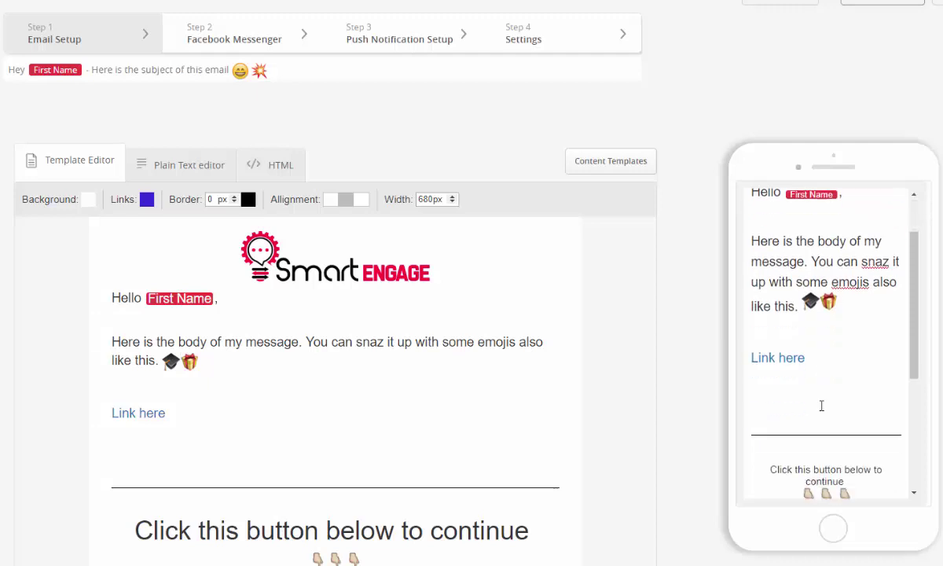
pyautogui.scroll(5, 823, 291)
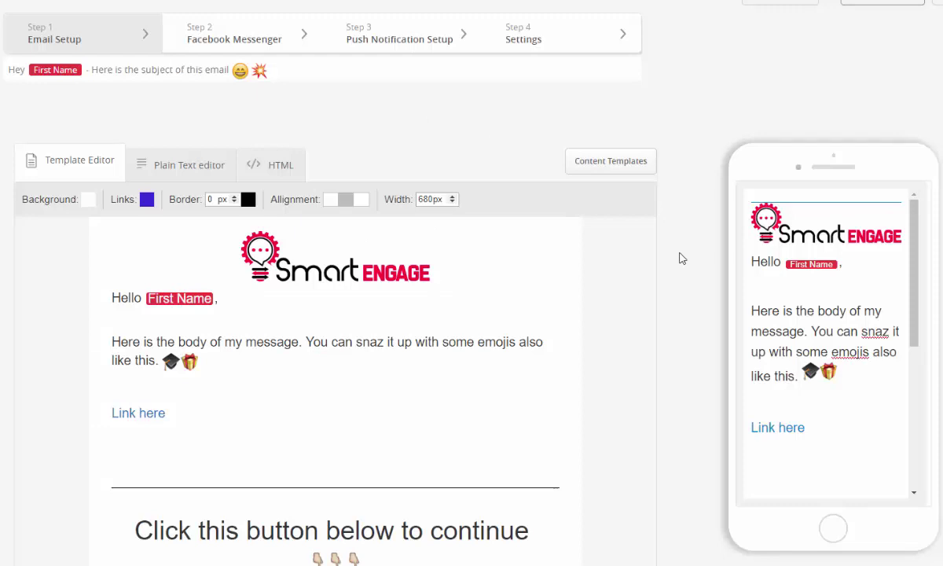
# Go to the Facebook Messenger setup and specify No for ads or promotional content in the message
pyautogui.click(210, 35)
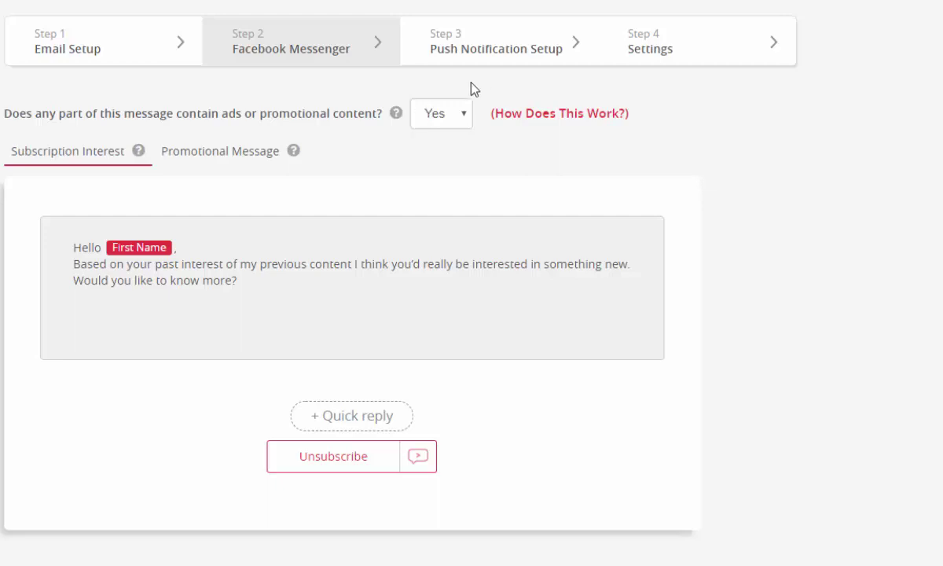
pyautogui.click(451, 122)
pyautogui.click(451, 153)
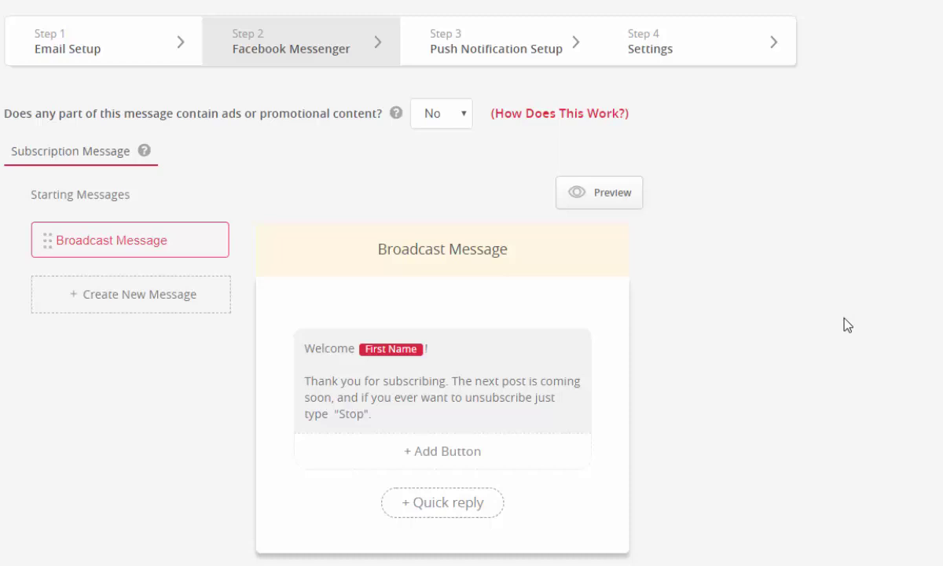
# Replace the default broadcast message text with "Hello", the First Name variable and a comma, followed by a blank line
pyautogui.scroll(-1, 799, 334)
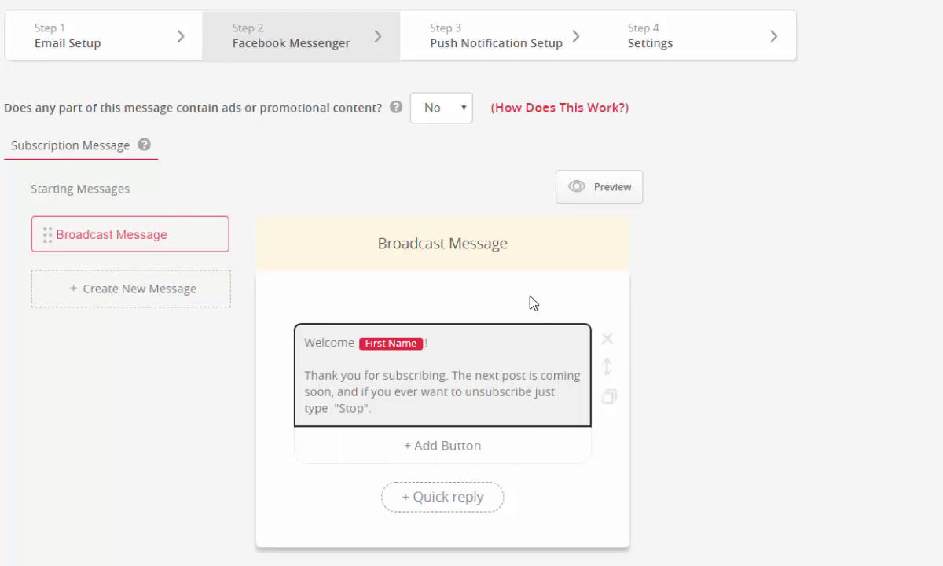
pyautogui.moveTo(399, 406); pyautogui.dragTo(305, 333)
pyautogui.press('BackSpace')
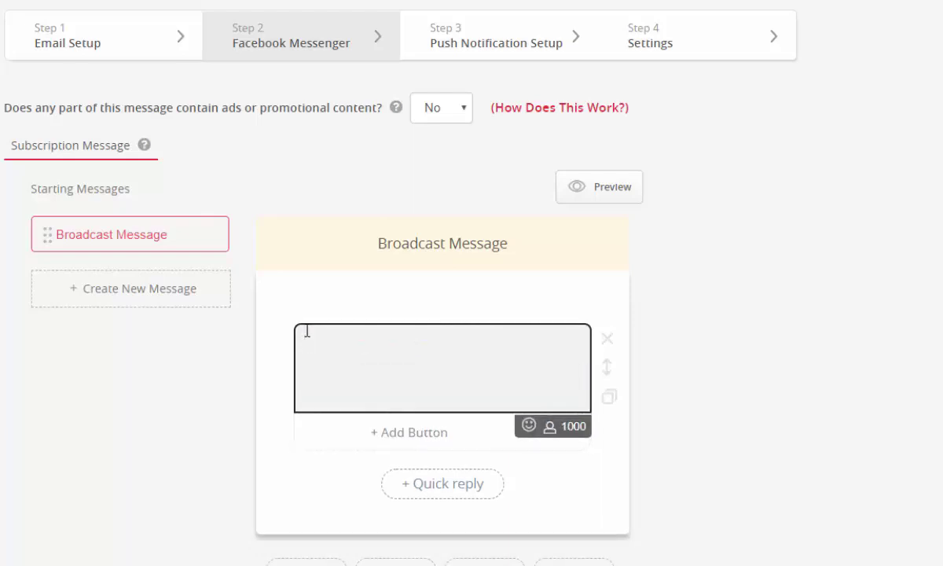
pyautogui.write('Hello')
pyautogui.click(550, 428)
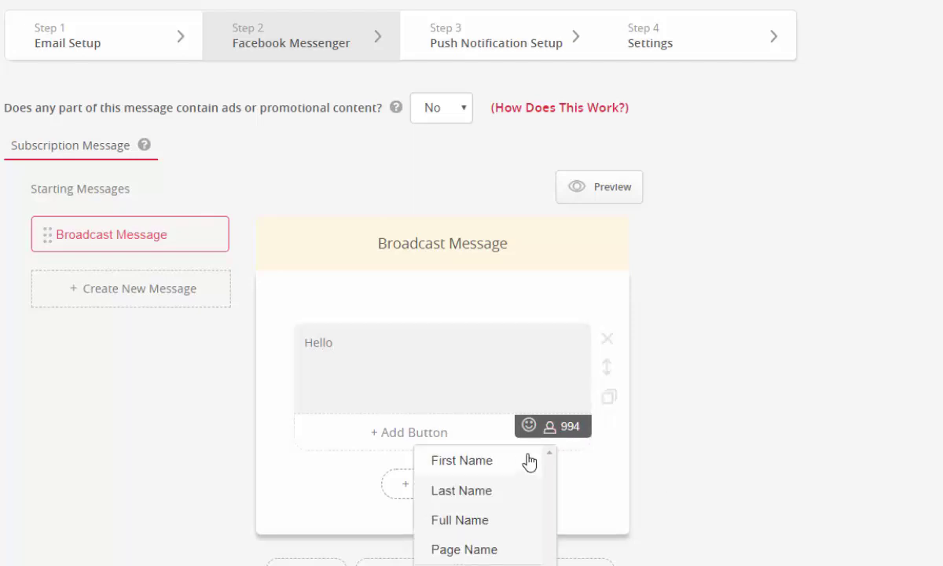
pyautogui.click(529, 462)
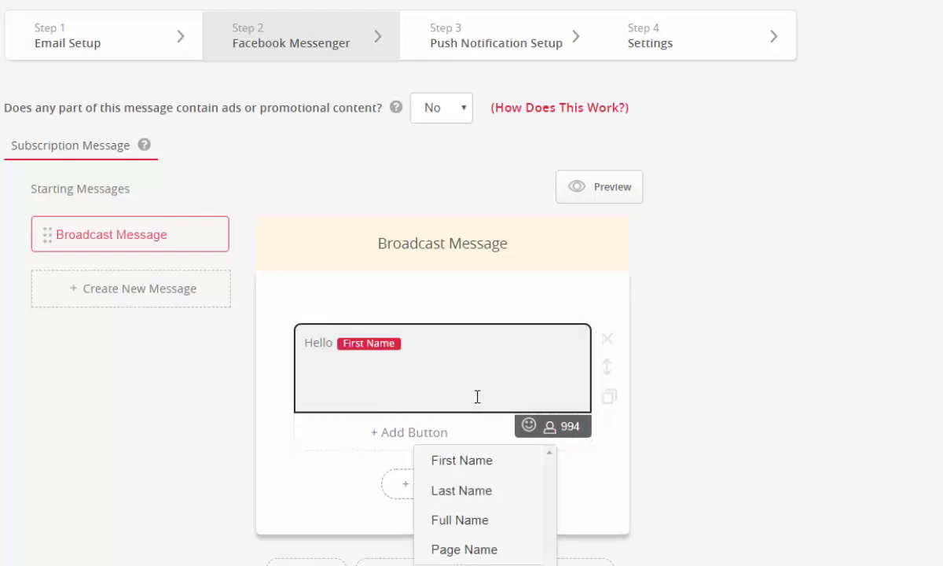
pyautogui.write(',')
pyautogui.press('Return')
pyautogui.press('Return')
# Copy the body paragraph with its emojis from the email and paste it below the greeting in the Messenger message
pyautogui.click(115, 34)
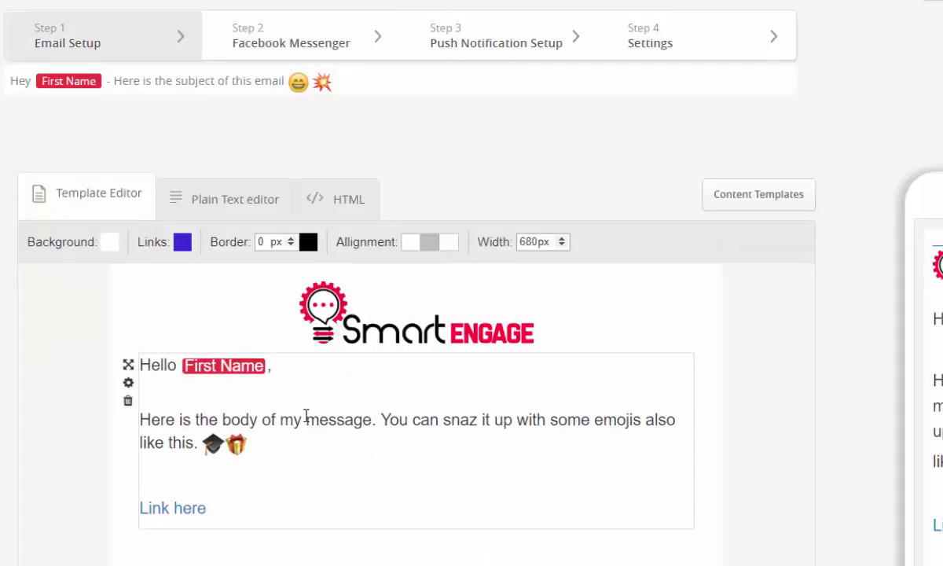
pyautogui.moveTo(251, 444); pyautogui.dragTo(139, 420)
pyautogui.hotkey('ctrl', 'c')
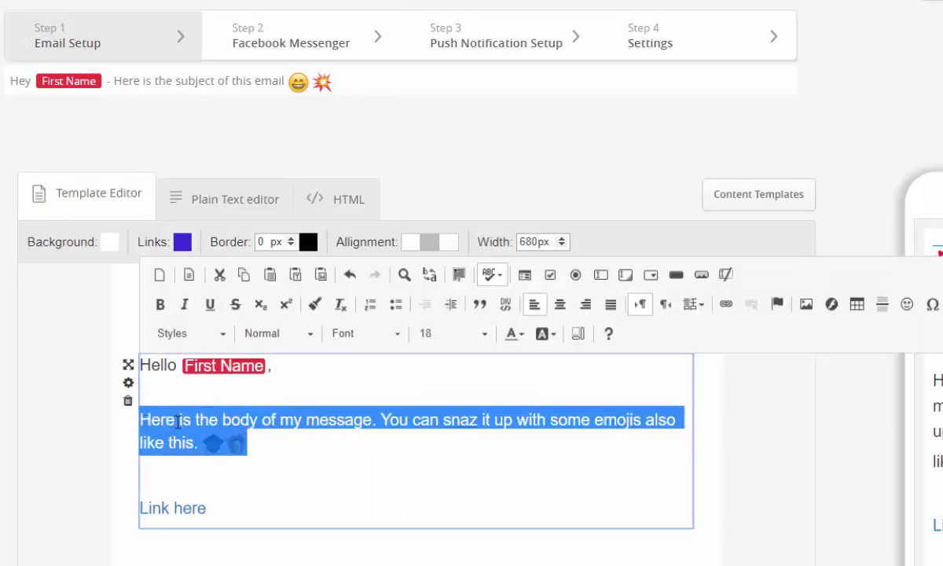
pyautogui.click(312, 41)
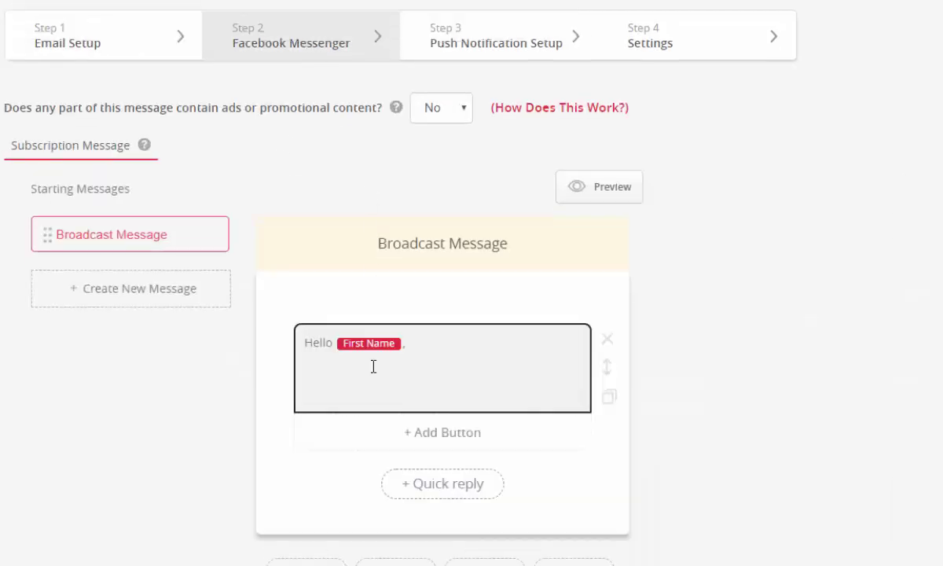
pyautogui.click(345, 372)
pyautogui.hotkey('ctrl', 'v')
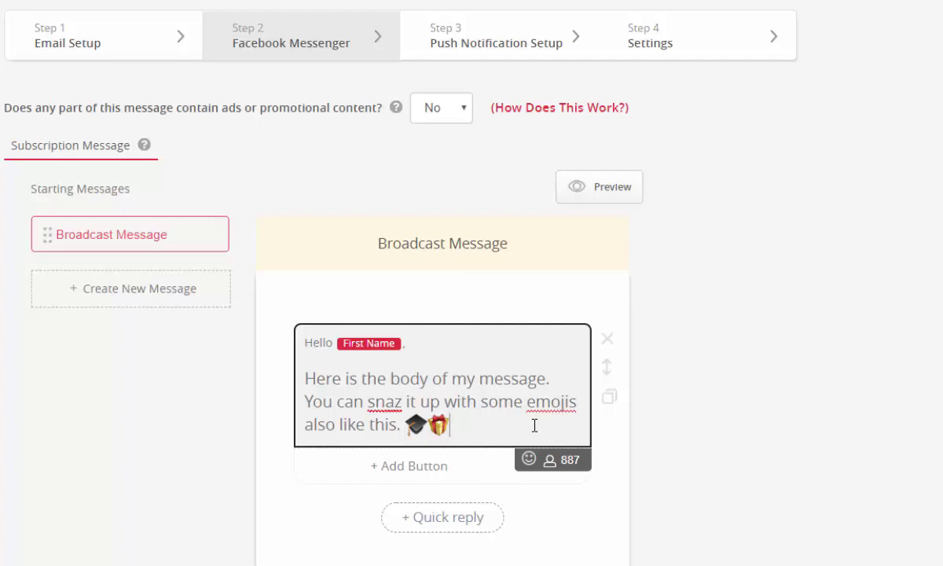
# Add a typing delay after the message text and set its delay time to 6 seconds
pyautogui.scroll(-3, 518, 464)
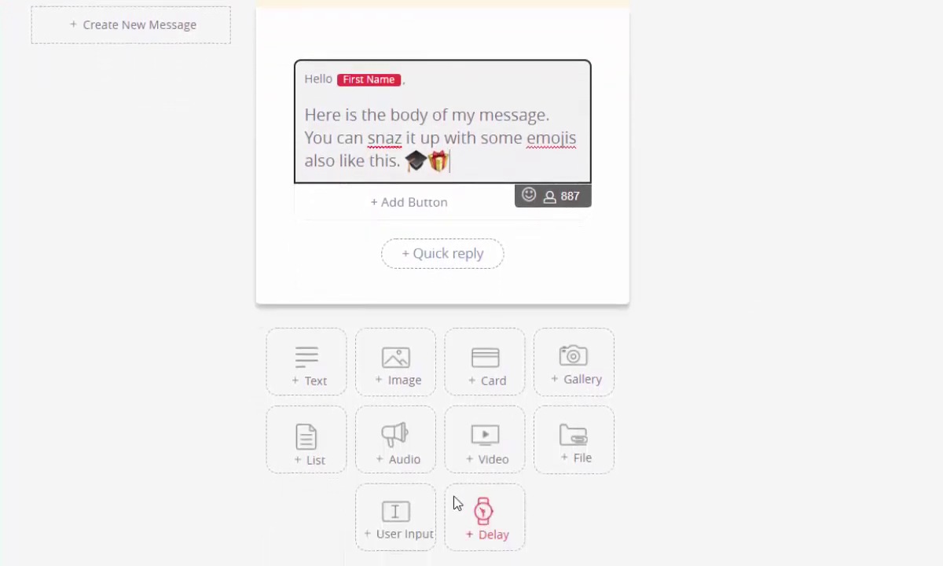
pyautogui.click(506, 528)
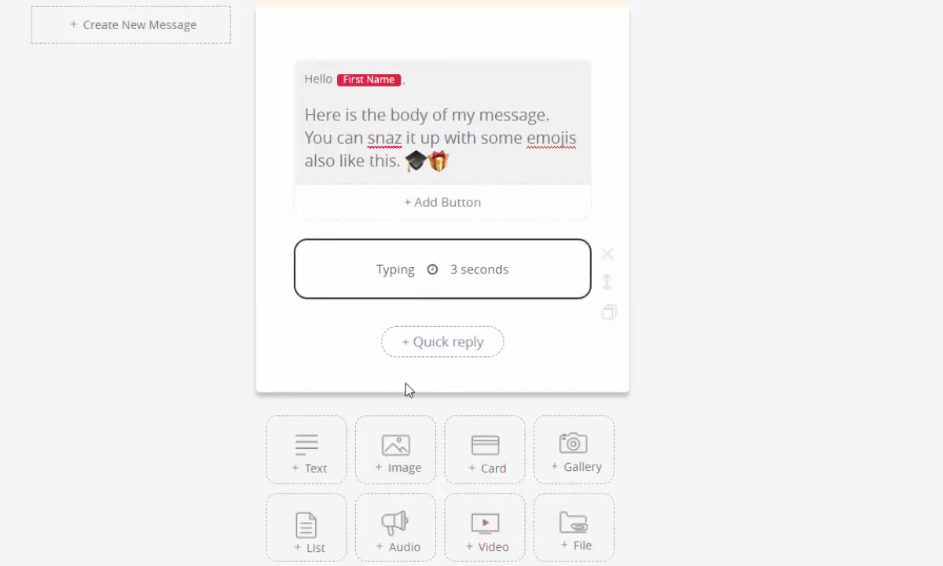
pyautogui.click(542, 274)
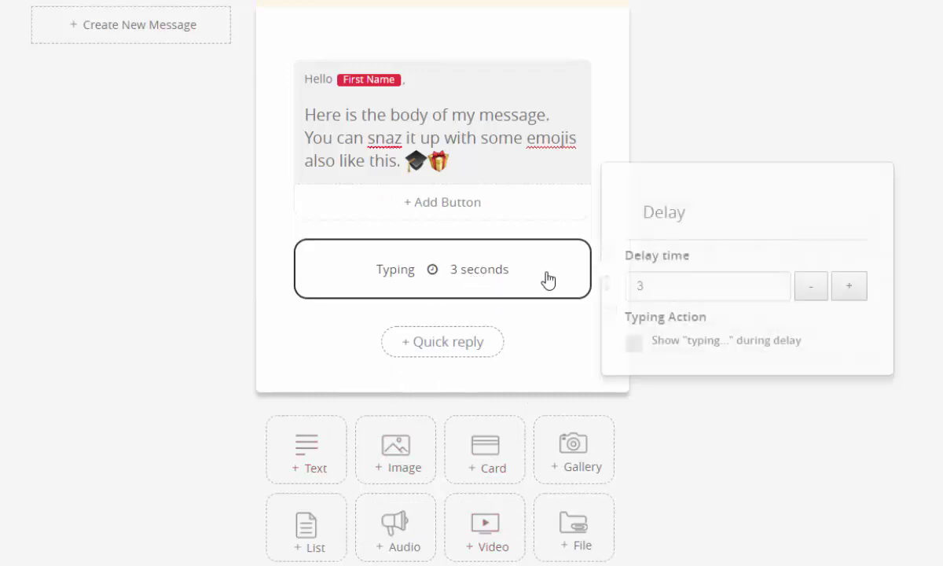
pyautogui.click(838, 297)
pyautogui.click(838, 297)
pyautogui.click(838, 298)
# Add a text block below the typing delay reading "I hope you see what I'm saying with relation to that."
pyautogui.scroll(-1, 512, 385)
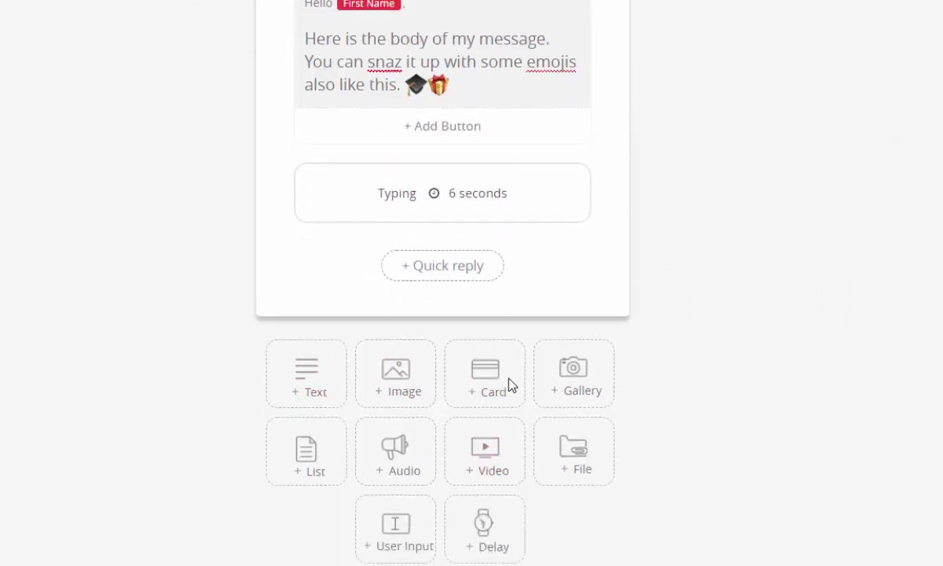
pyautogui.click(308, 369)
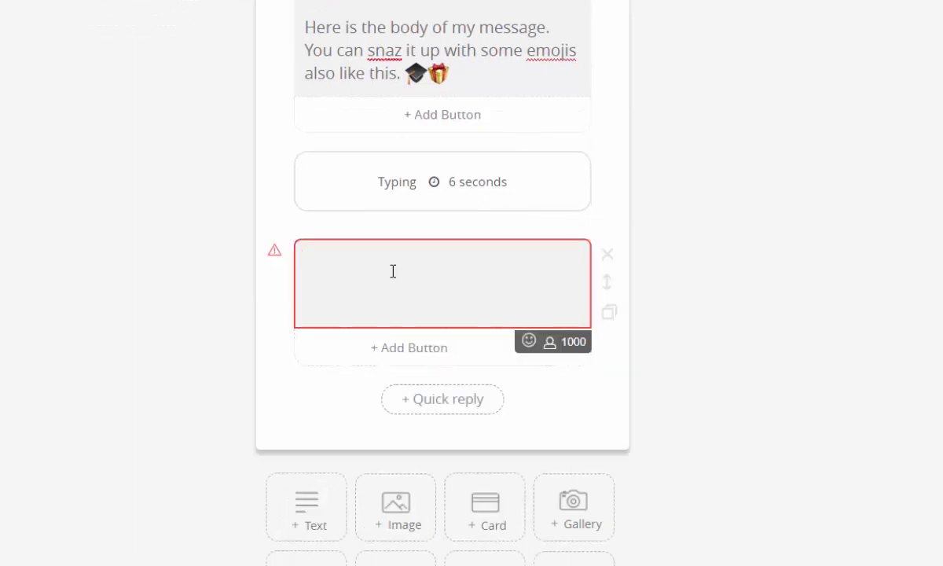
pyautogui.write('I hope ')
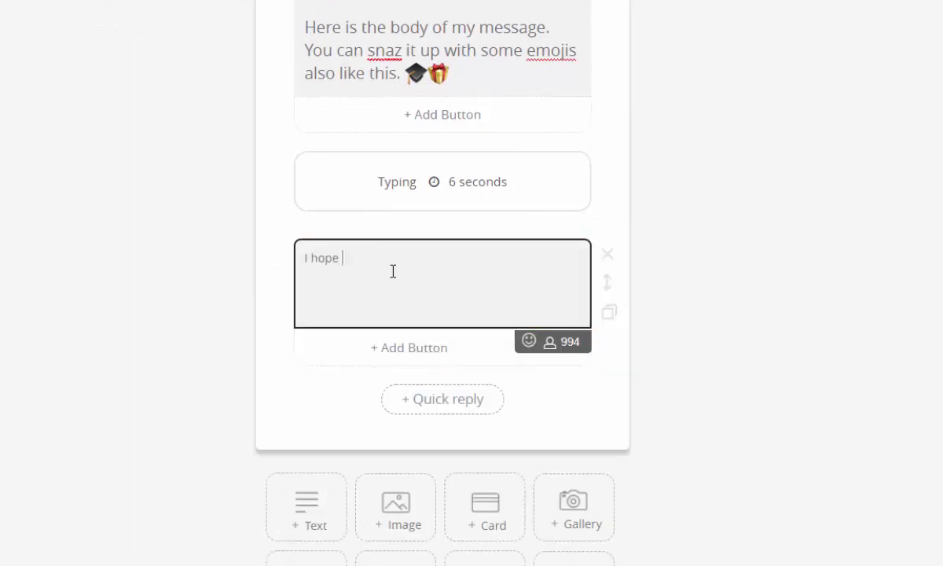
pyautogui.write("you see what I'm saying with ")
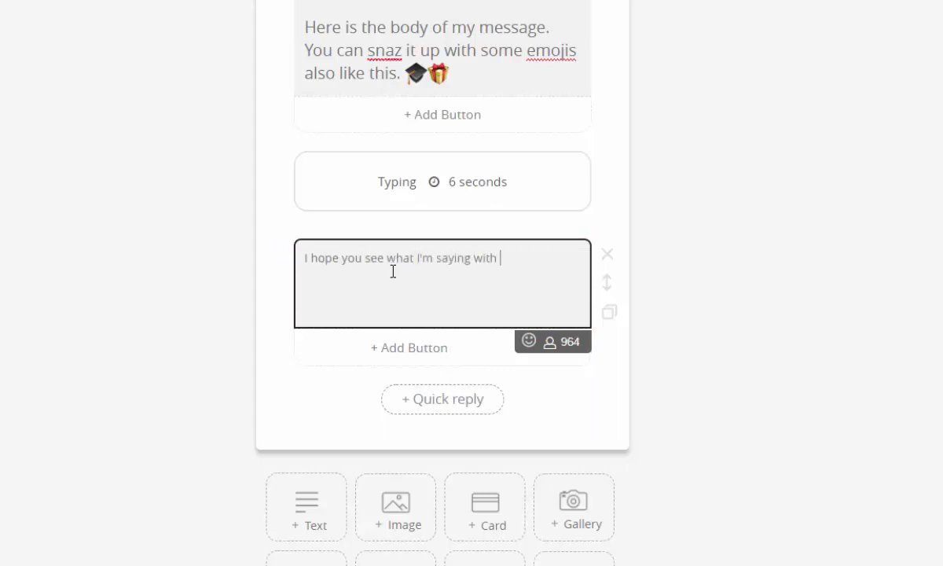
pyautogui.write('relation to that.')
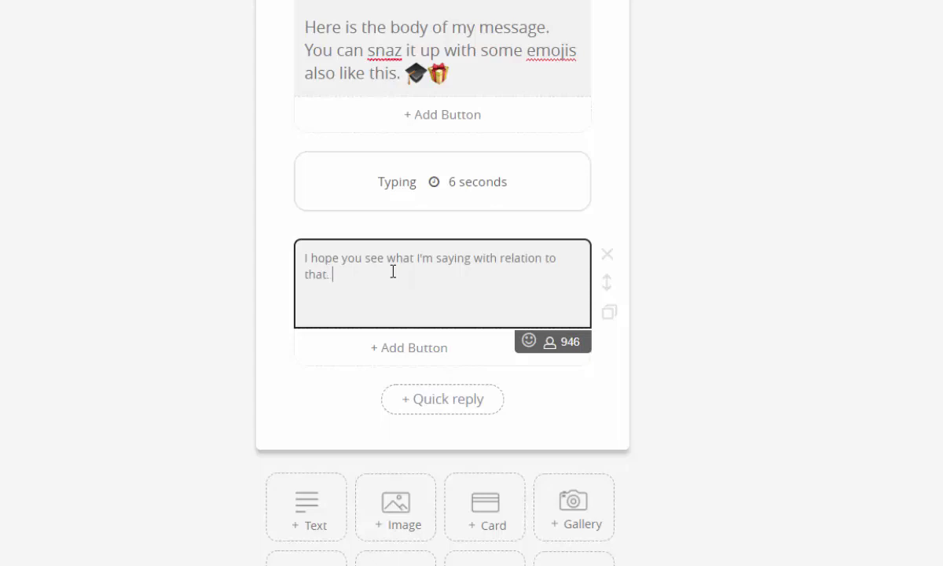
# Insert an open-mouth smiley emoji at the end of the sentence in the second text block
pyautogui.click(528, 340)
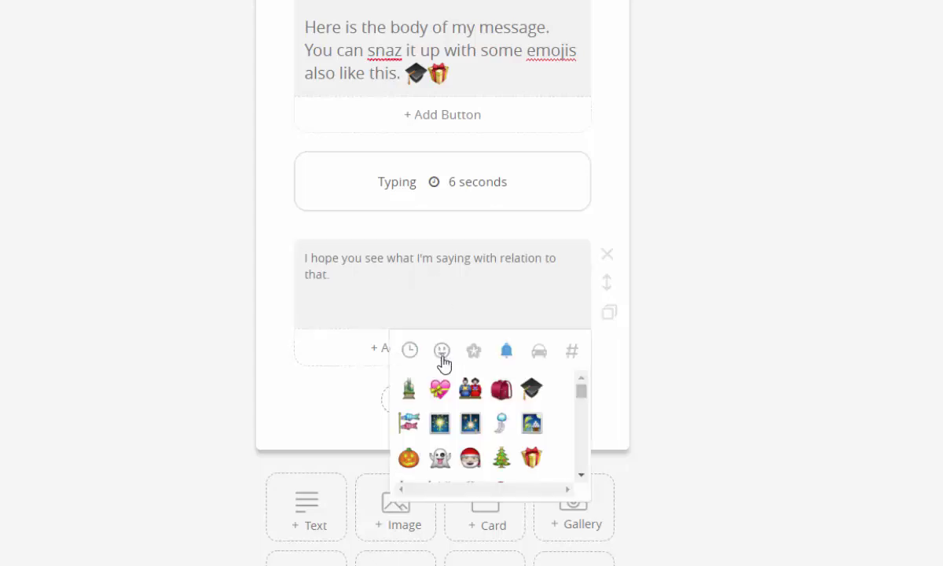
pyautogui.scroll(-2, 450, 401)
pyautogui.click(442, 351)
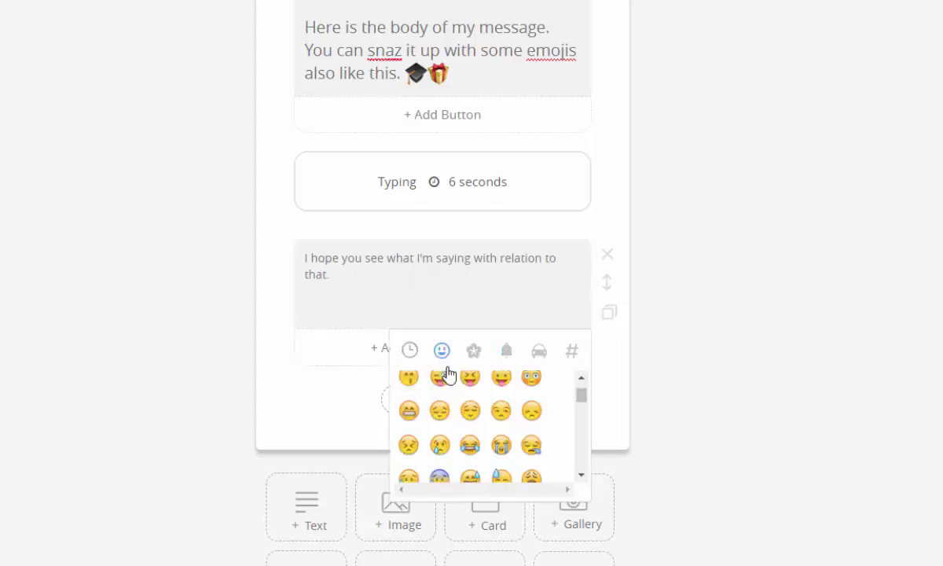
pyautogui.scroll(5, 470, 425)
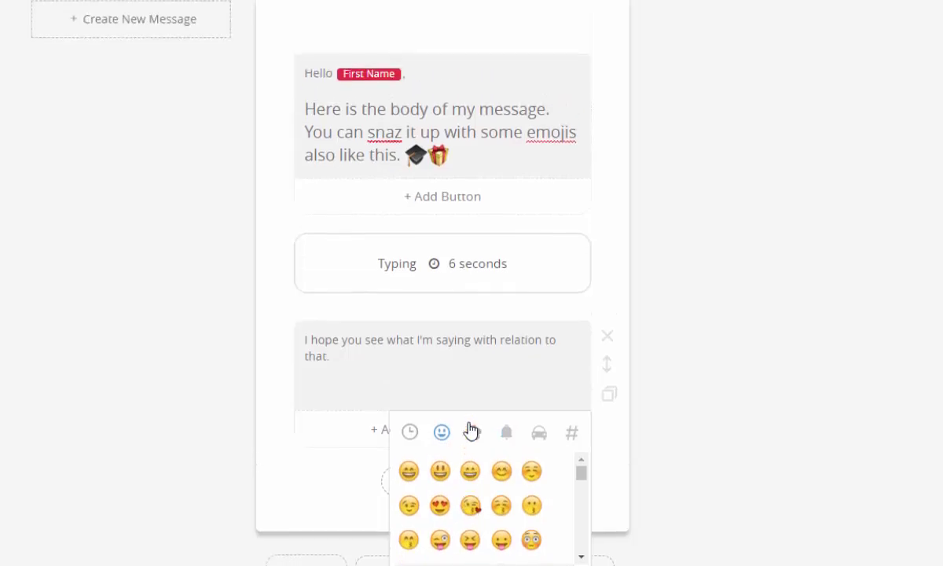
pyautogui.click(441, 474)
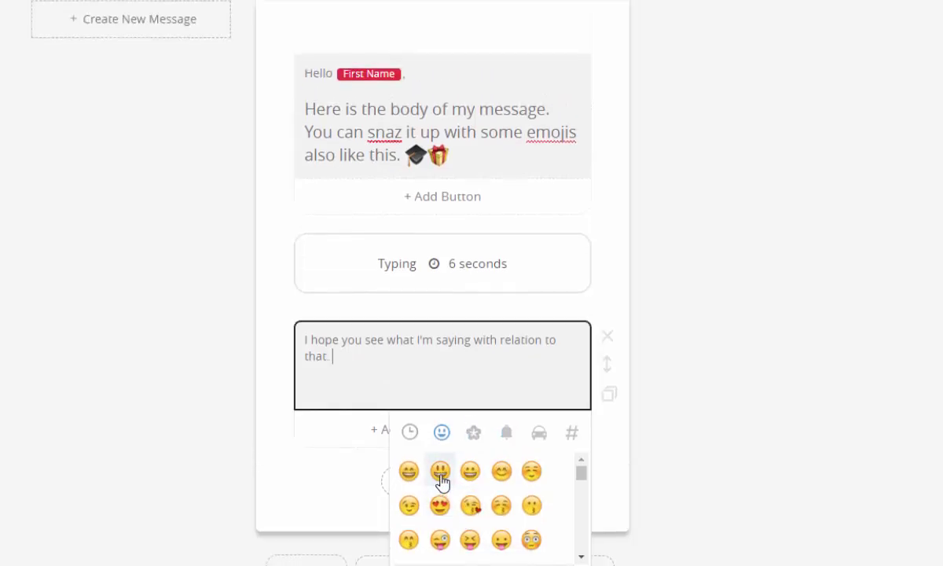
pyautogui.click(711, 404)
pyautogui.scroll(-1, 716, 402)
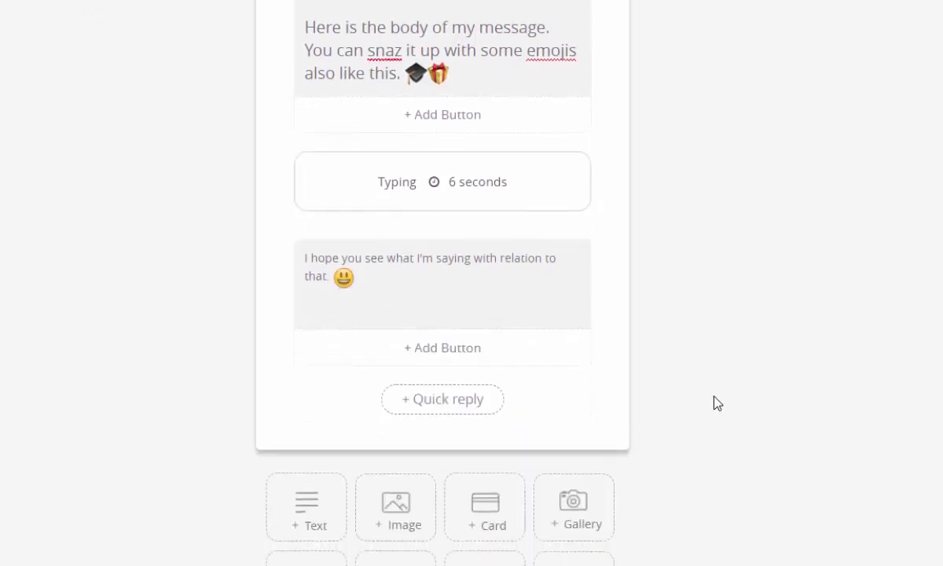
# Compare the email's body, continue heading, pointing emojis and GET STARTED button with the Messenger message
pyautogui.scroll(-1, 717, 402)
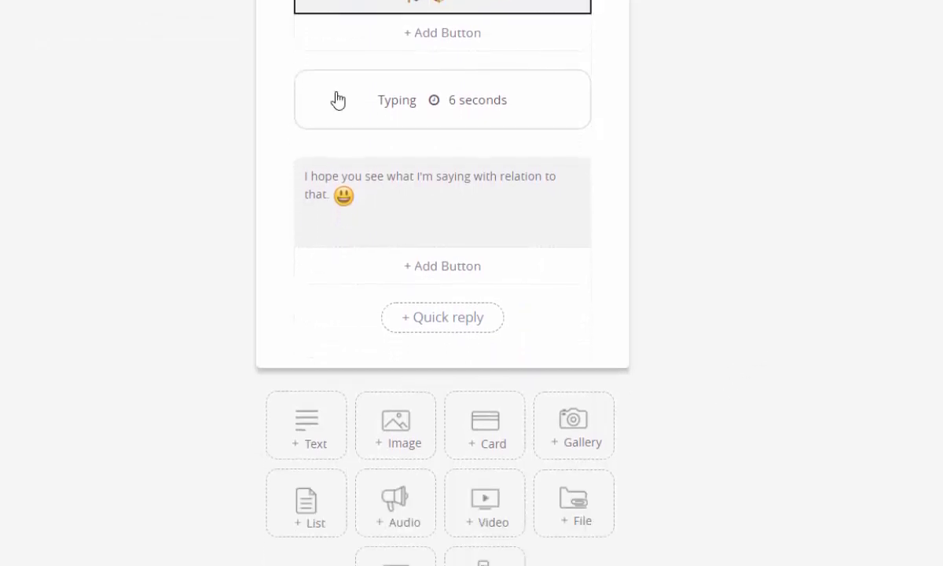
pyautogui.scroll(4, 337, 99)
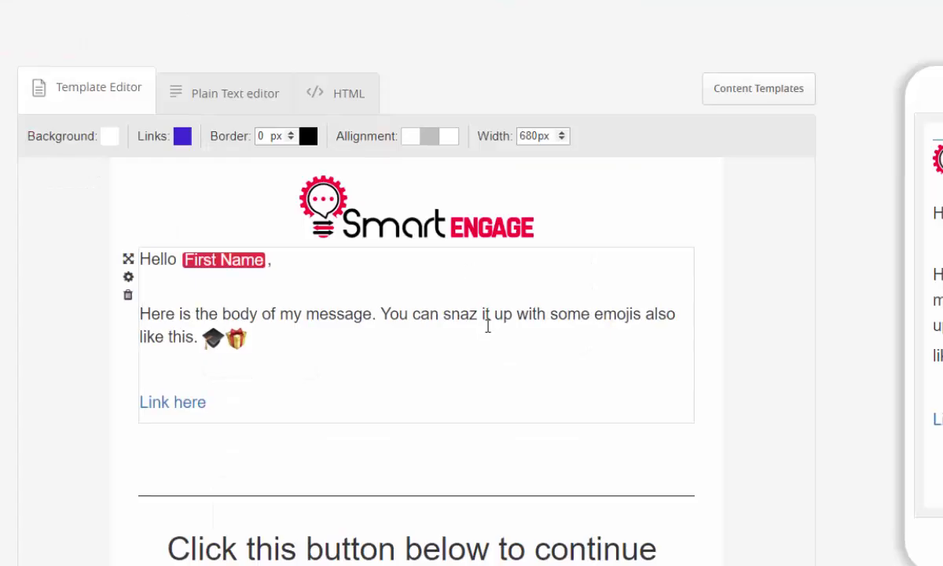
pyautogui.scroll(-3, 455, 338)
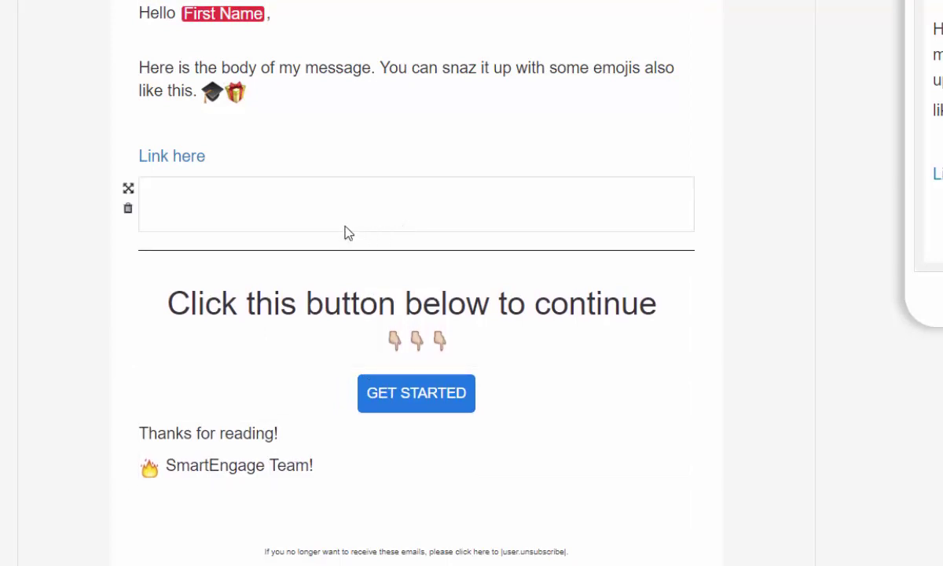
pyautogui.scroll(2, 267, 155)
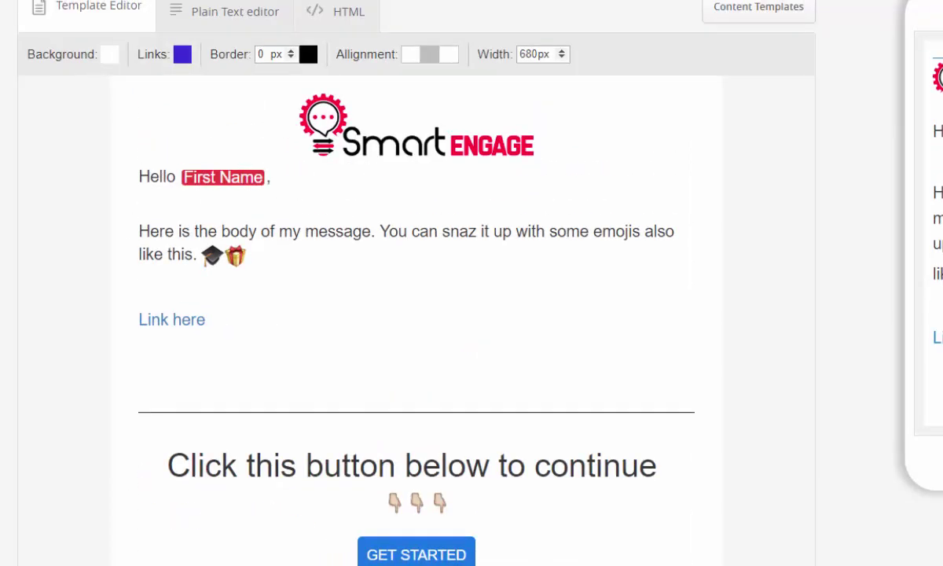
pyautogui.scroll(-3, 419, 264)
pyautogui.scroll(1, 400, 317)
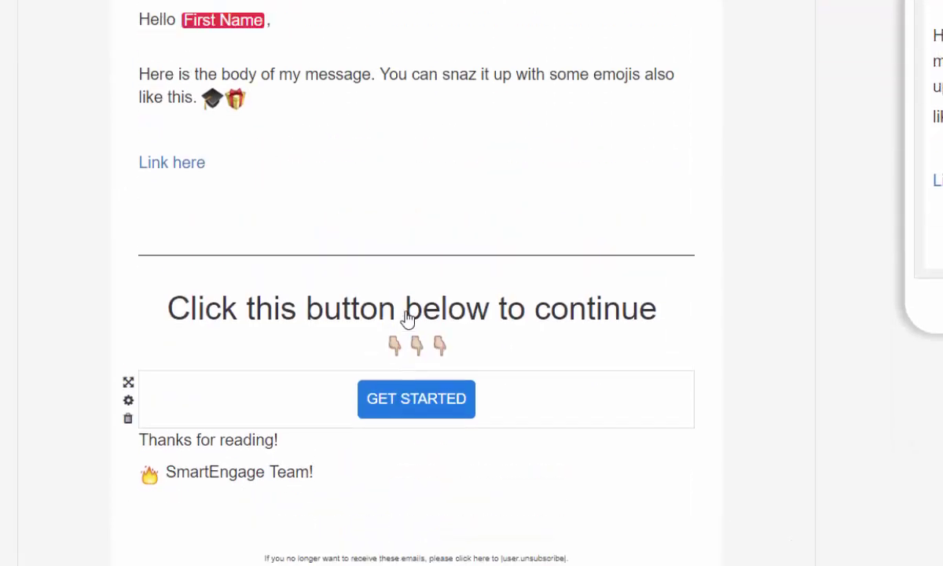
pyautogui.scroll(2, 408, 319)
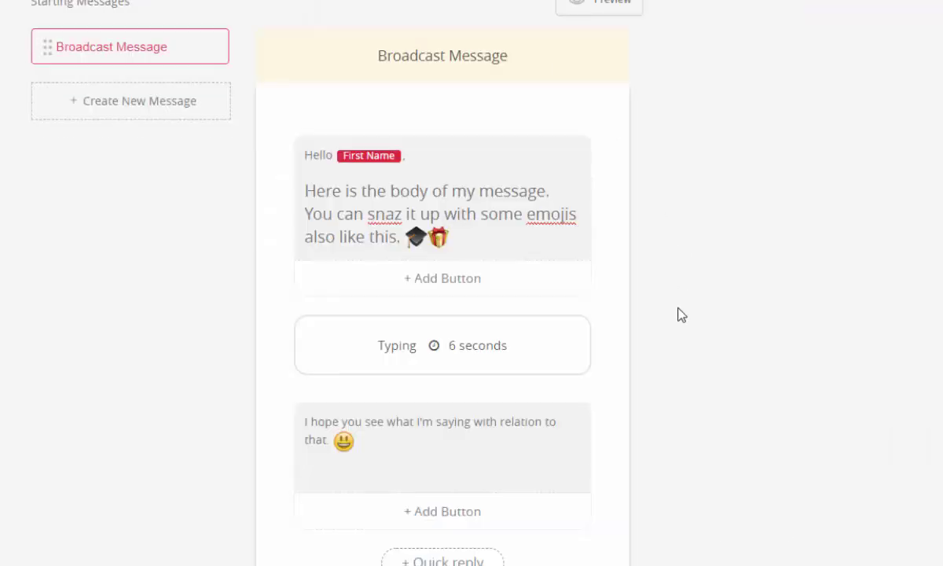
# Below a blank line in the second text block, add "click below" followed by three downward-pointing hand emojis
pyautogui.scroll(-4, 679, 338)
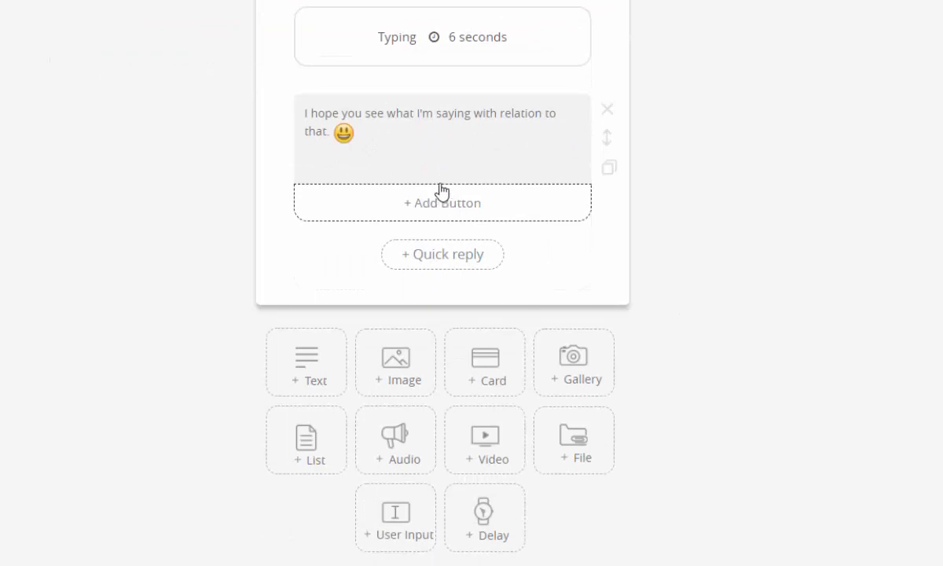
pyautogui.click(435, 159)
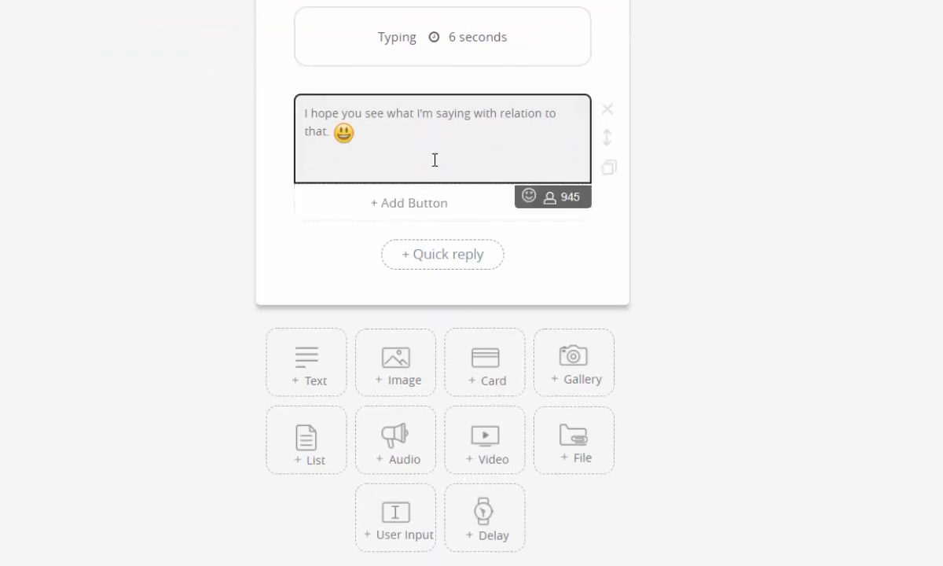
pyautogui.press('Return')
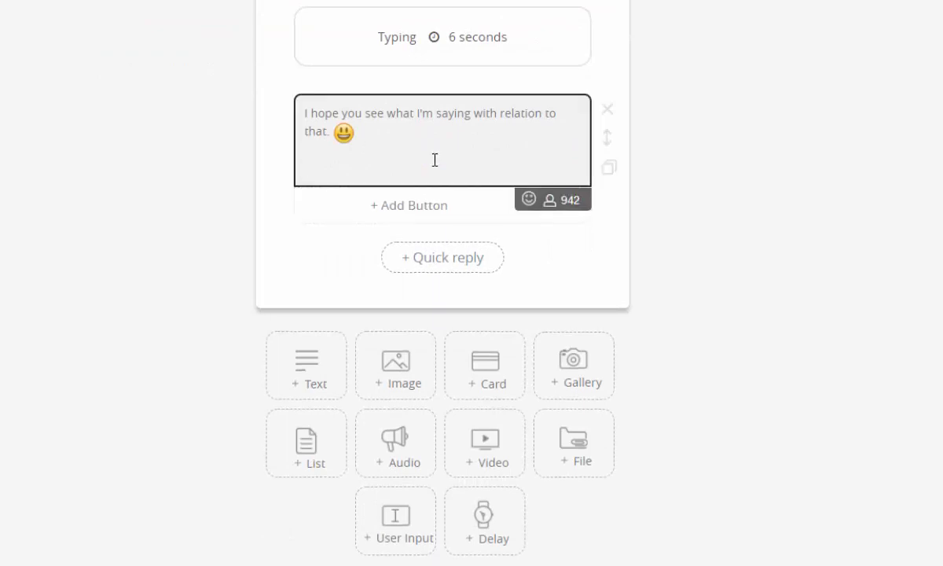
pyautogui.write('click below')
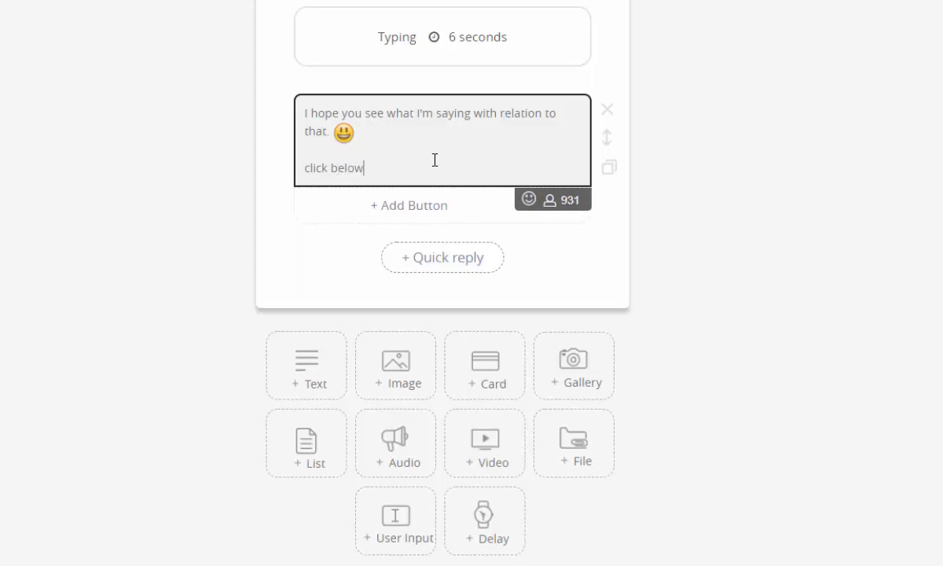
pyautogui.click(529, 200)
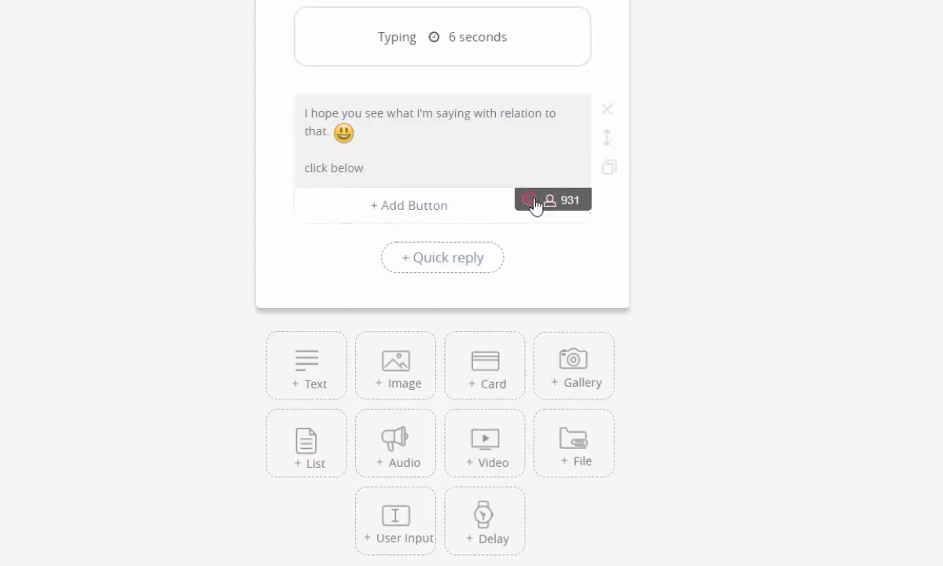
pyautogui.click(470, 250)
pyautogui.click(471, 253)
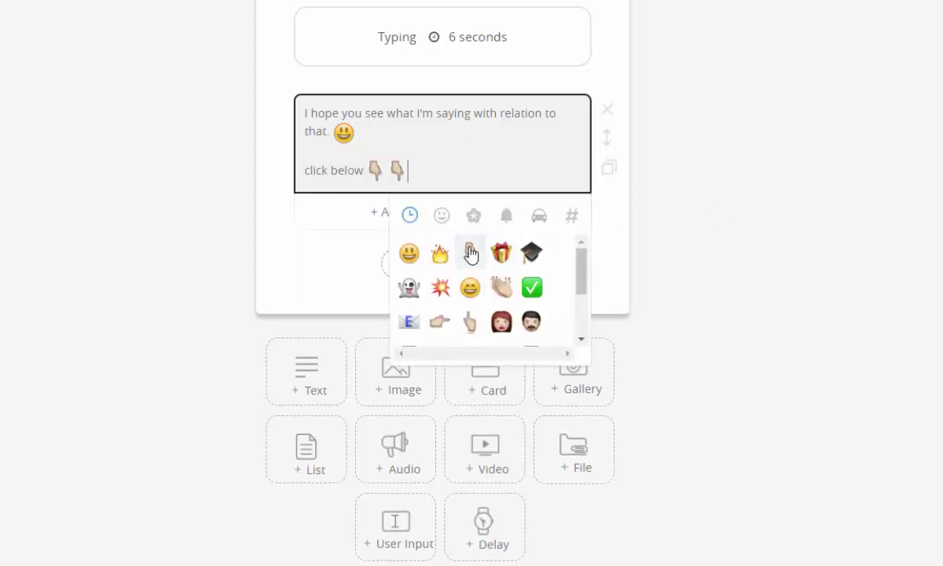
pyautogui.click(471, 253)
pyautogui.click(656, 201)
# Add a button under the second text block titled "GET STARTED" with a right-pointing hand emoji in front
pyautogui.click(450, 214)
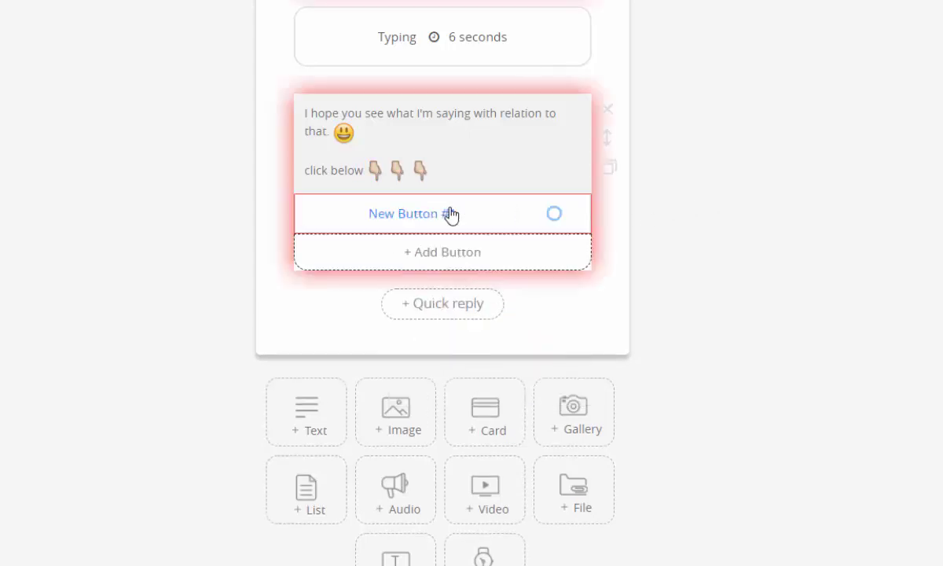
pyautogui.click(440, 218)
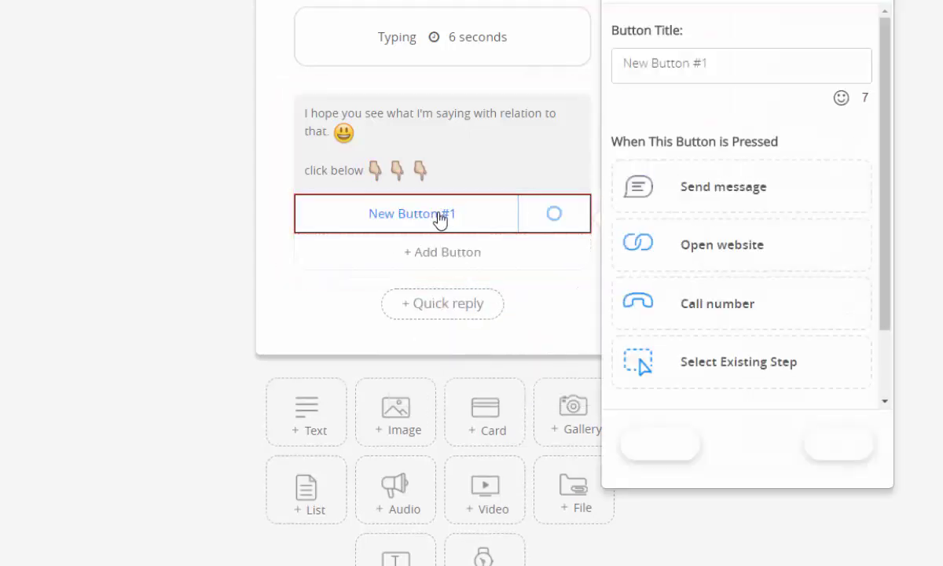
pyautogui.moveTo(724, 69); pyautogui.dragTo(626, 66)
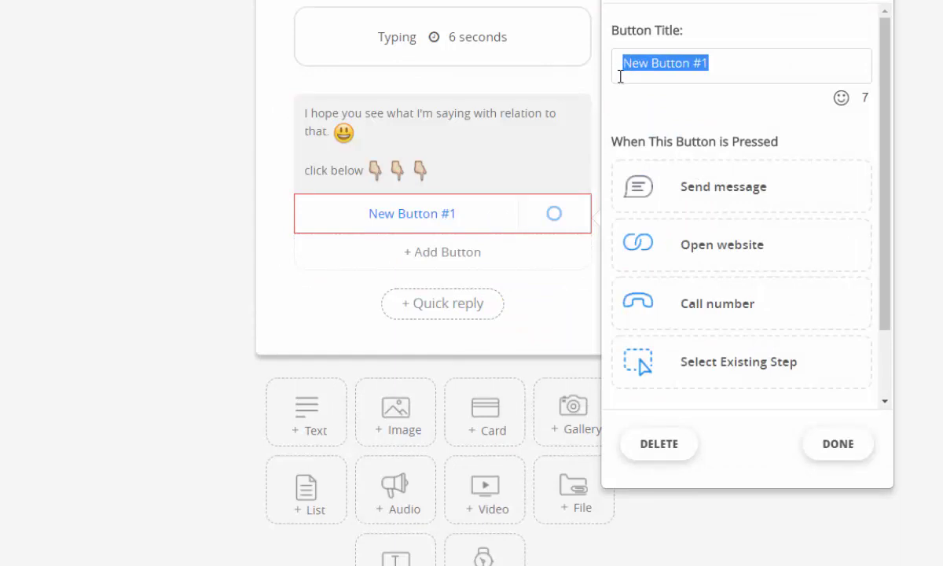
pyautogui.write('GET STARTED')
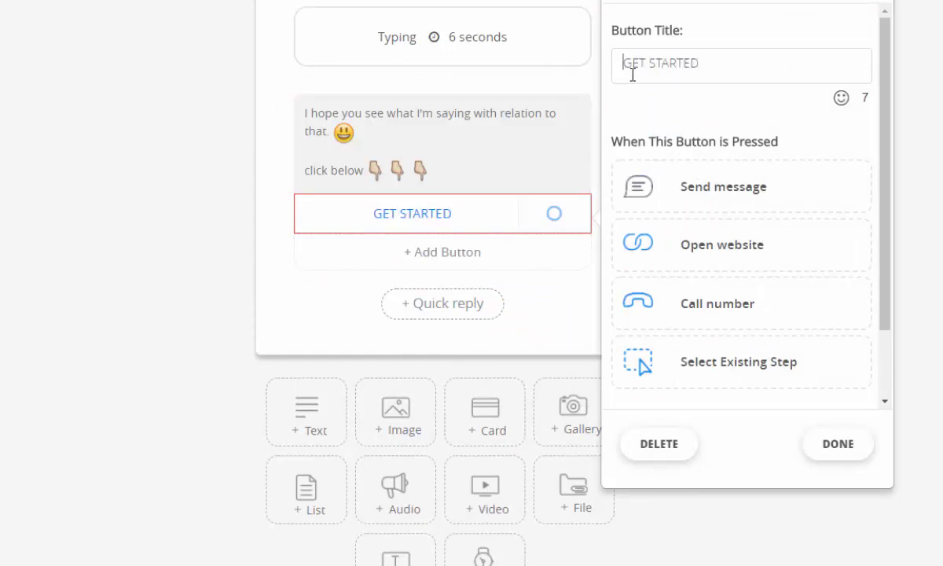
pyautogui.click(839, 100)
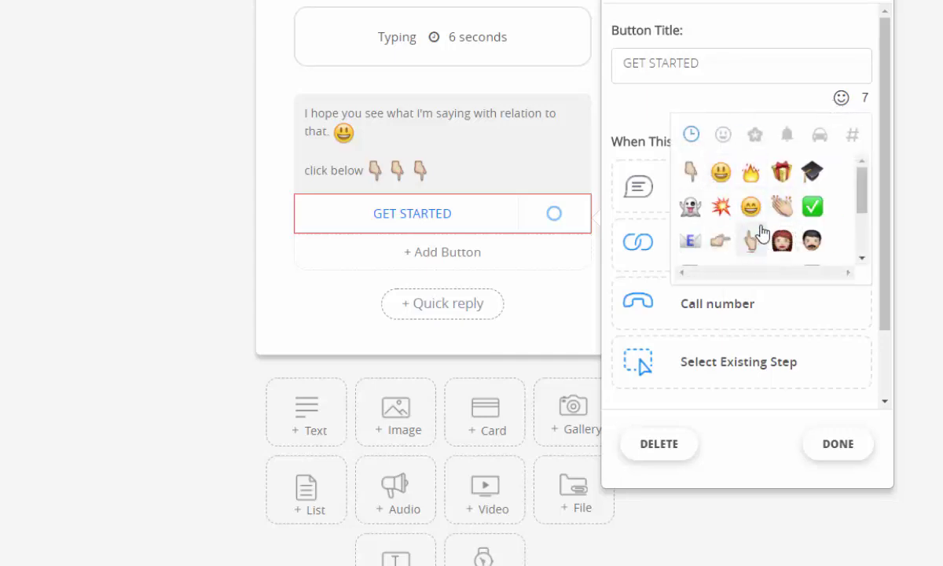
pyautogui.click(722, 241)
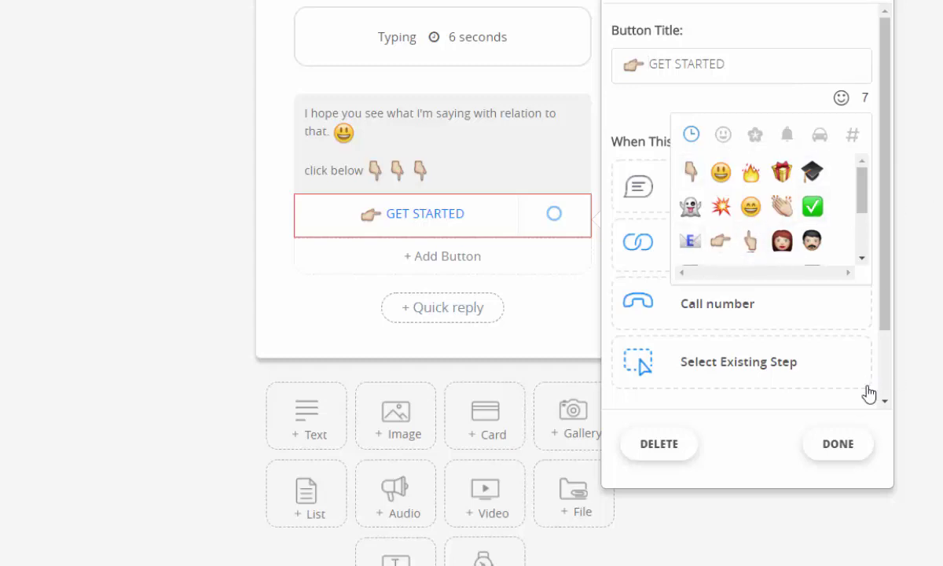
pyautogui.click(837, 97)
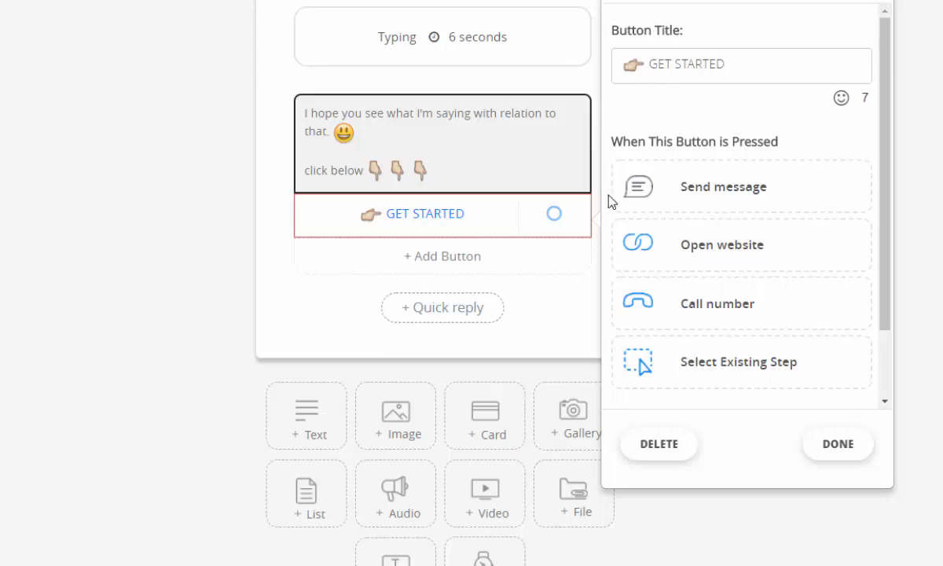
pyautogui.click(711, 240)
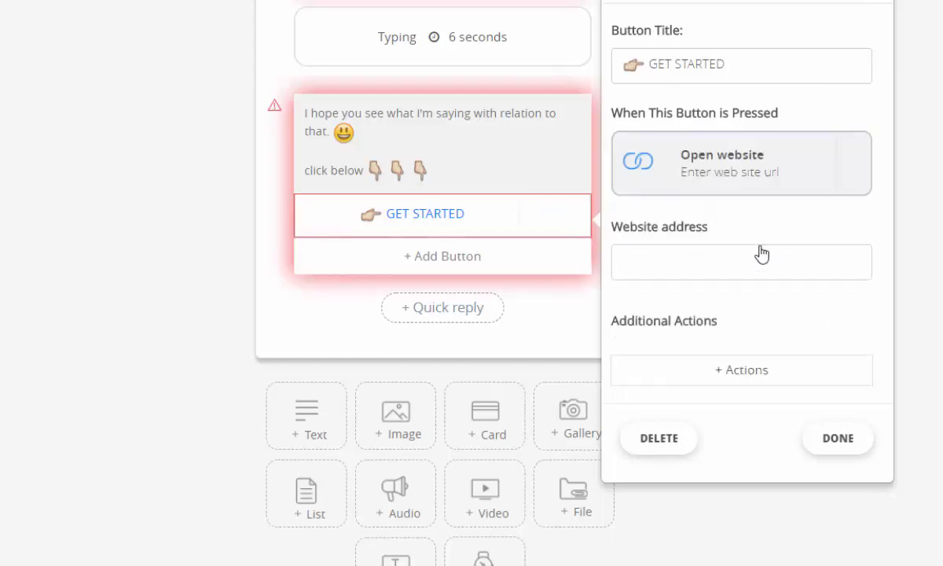
pyautogui.click(737, 260)
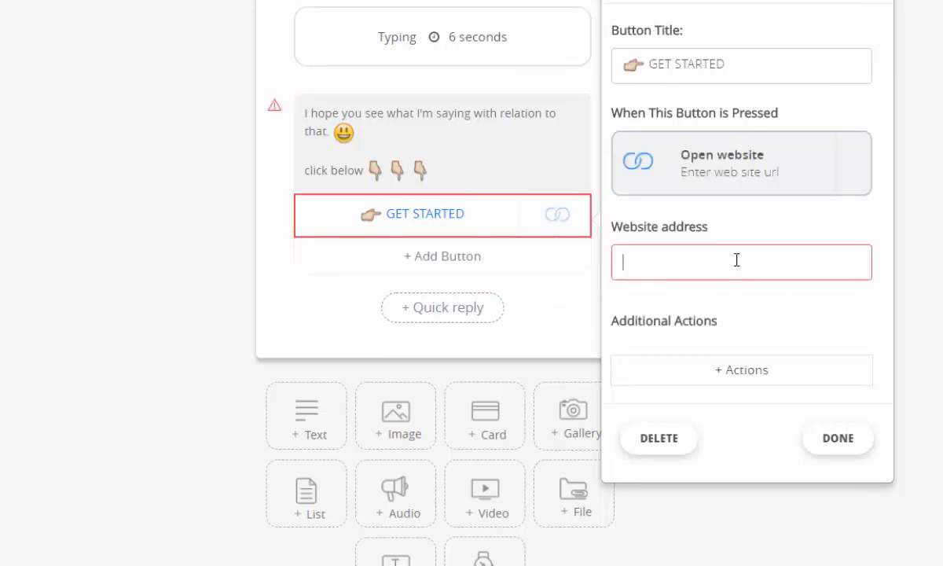
pyautogui.write('https:/')
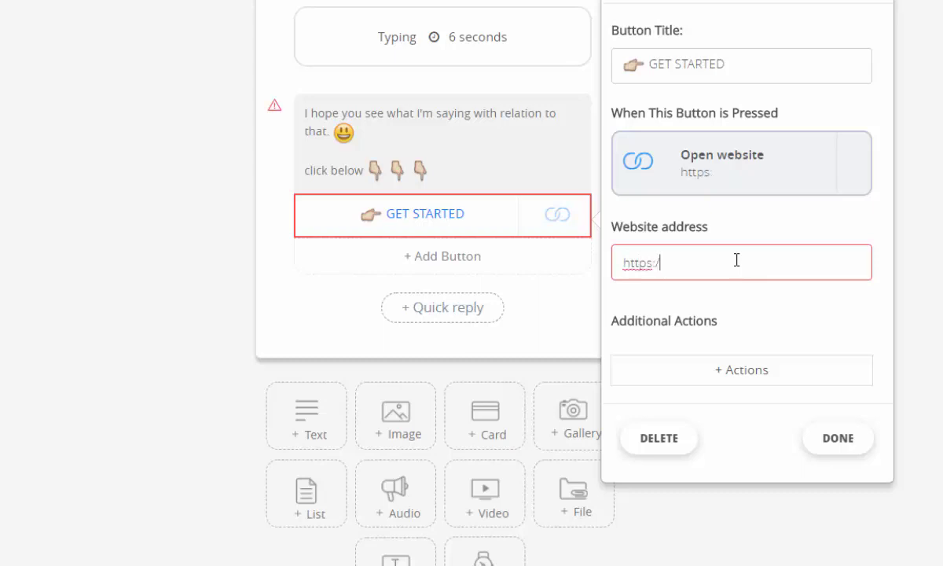
pyautogui.write('/smartengage.com')
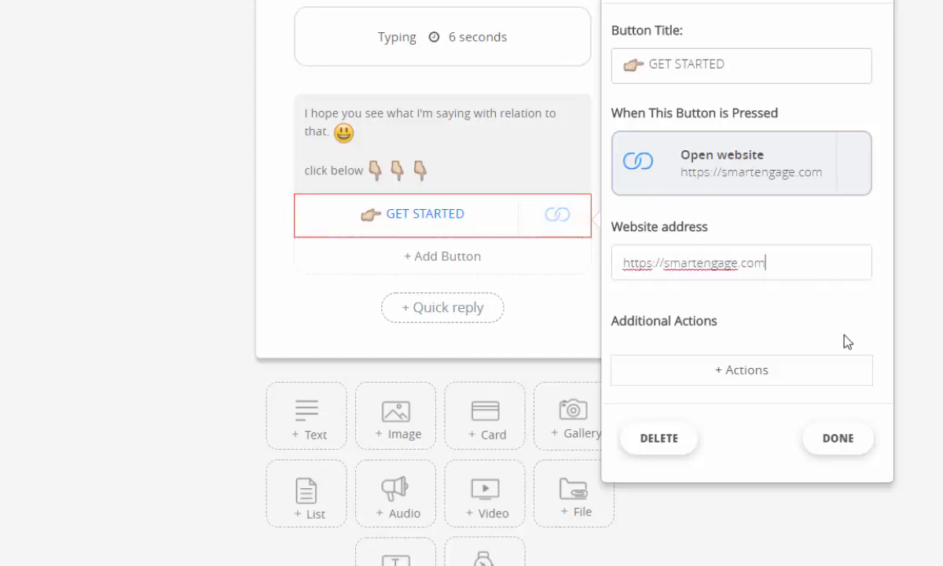
# Check which additional actions the GET STARTED button offers without adding one, and finish the button's settings
pyautogui.scroll(-1, 846, 341)
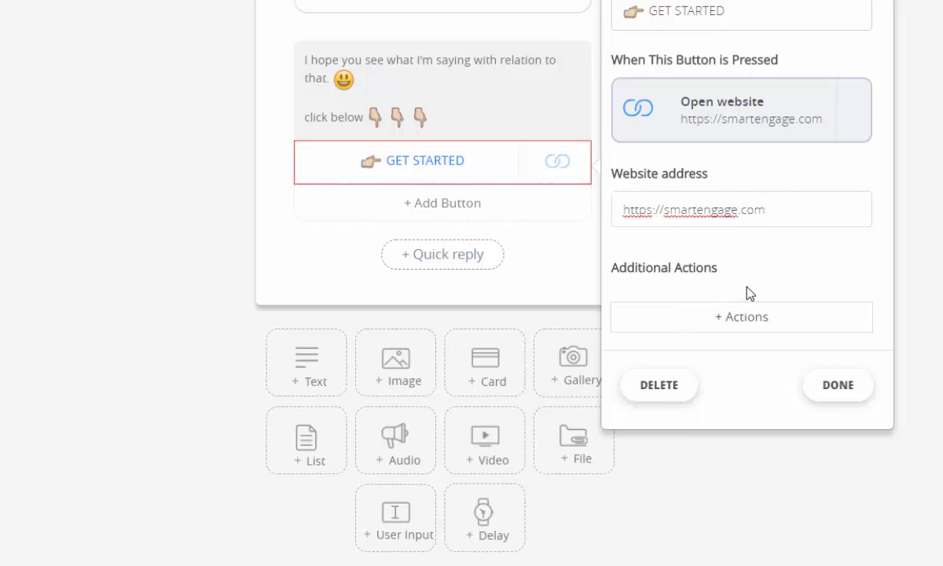
pyautogui.click(790, 329)
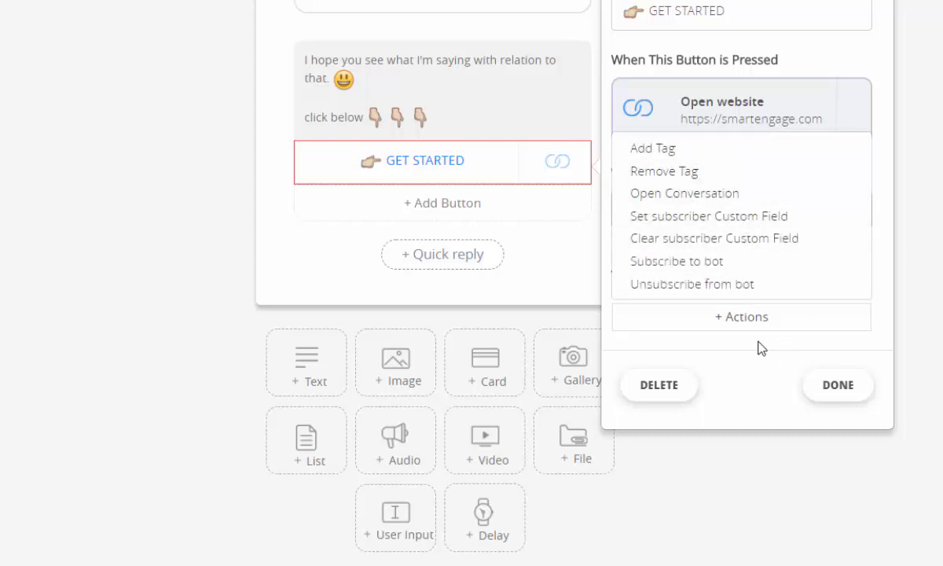
pyautogui.click(746, 319)
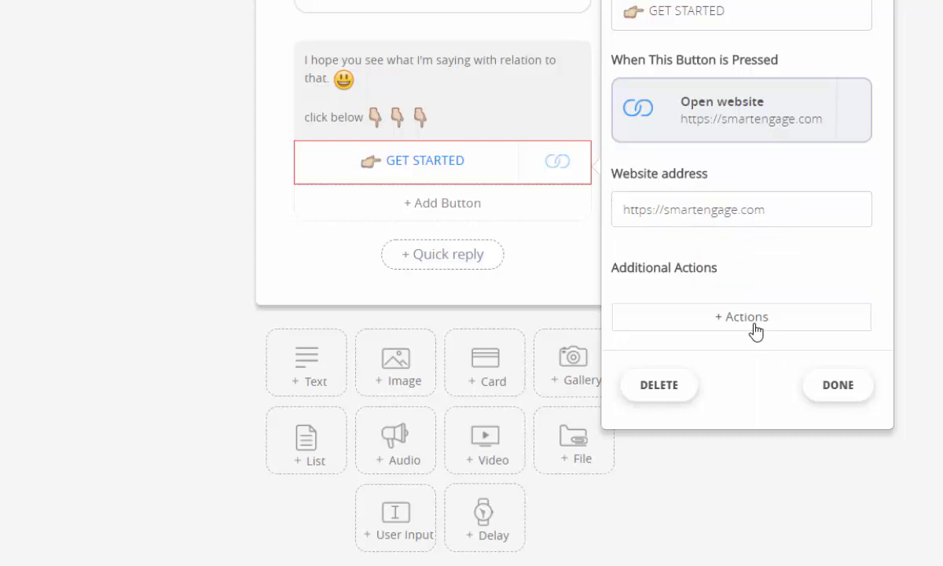
pyautogui.click(837, 385)
# Review the whole Messenger message in the phone preview and the editor, including both text blocks, typing delay and button
pyautogui.scroll(3, 562, 273)
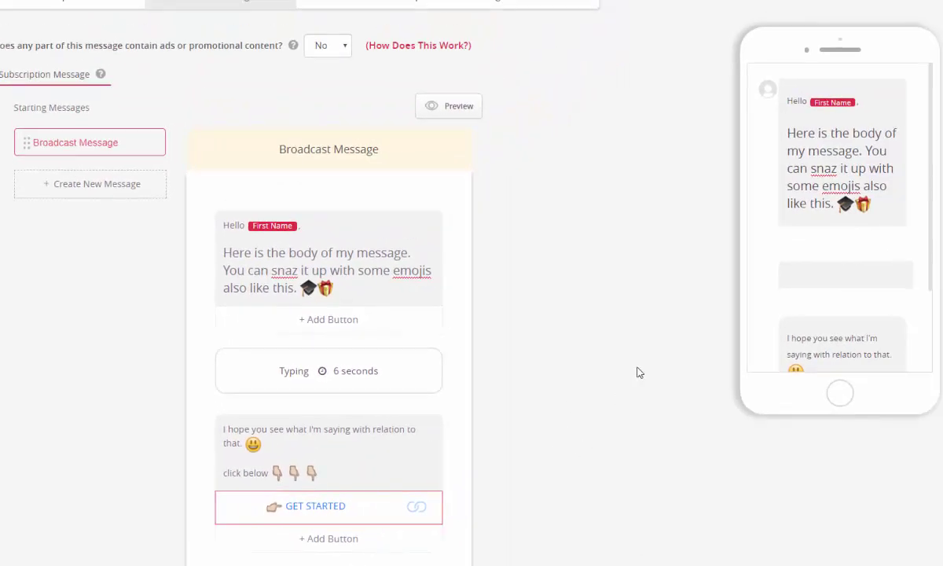
pyautogui.scroll(-3, 849, 211)
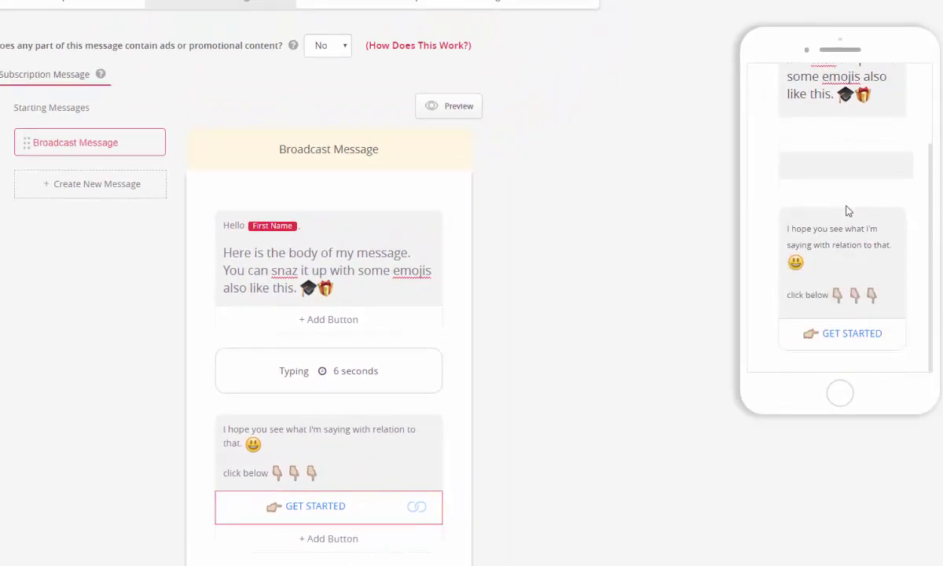
pyautogui.scroll(3, 847, 210)
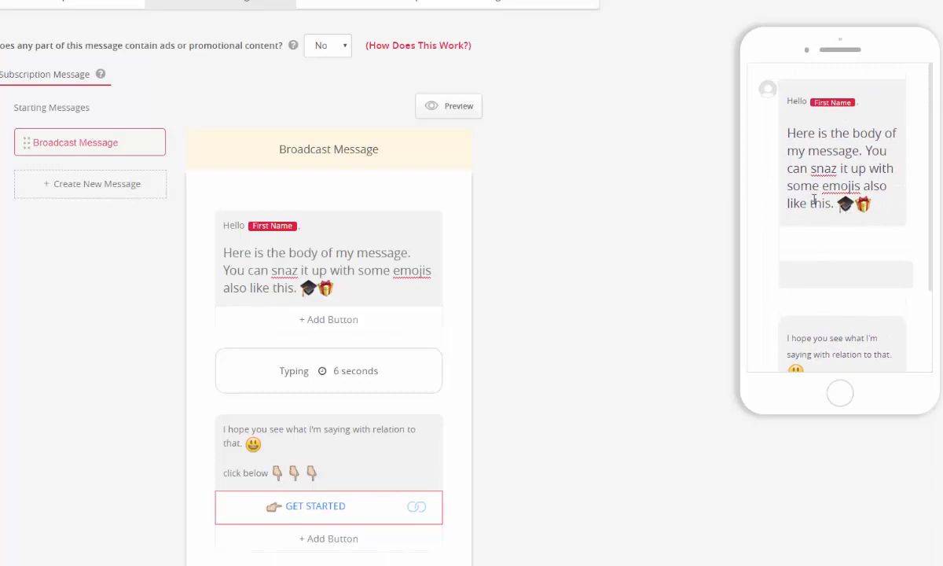
pyautogui.scroll(2, 614, 126)
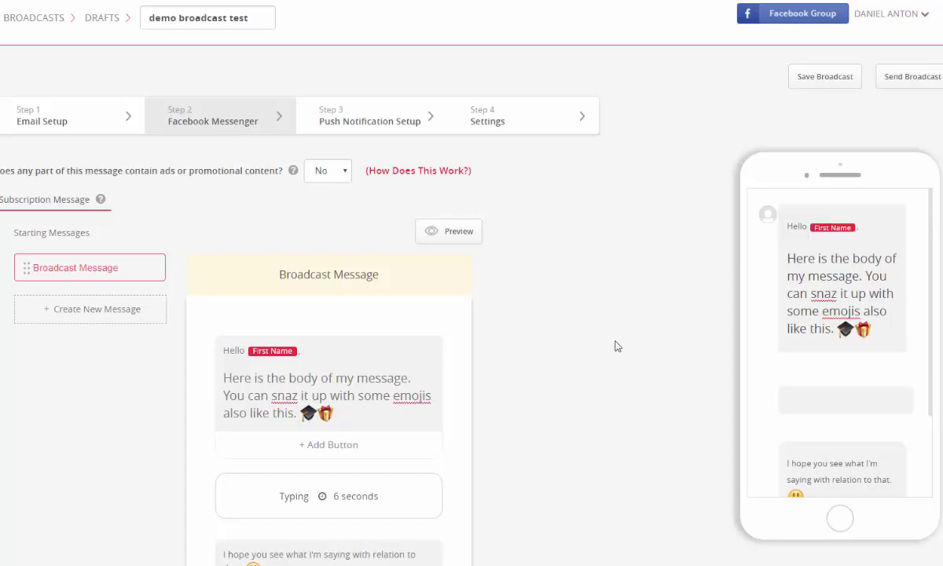
pyautogui.scroll(-3, 640, 329)
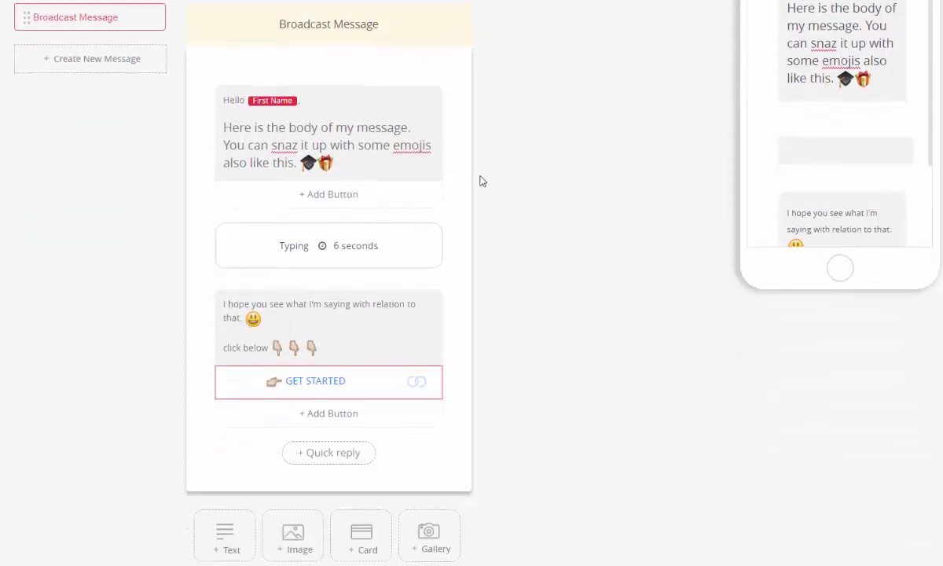
pyautogui.scroll(-2, 511, 498)
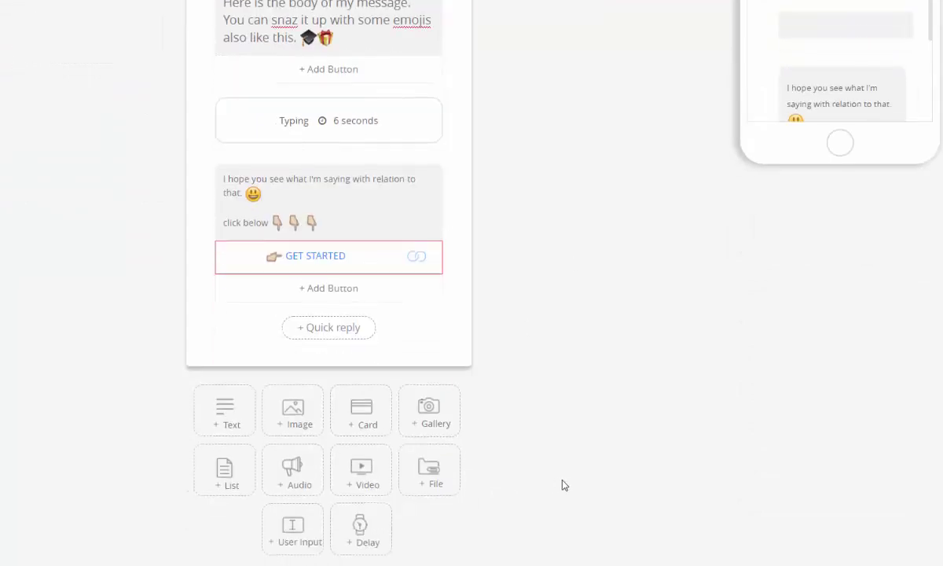
pyautogui.scroll(5, 563, 485)
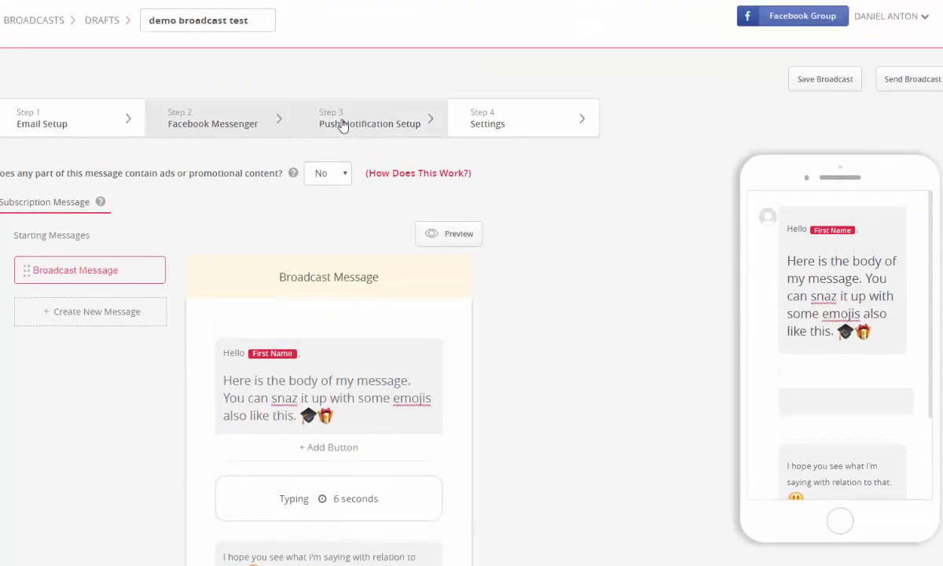
# Open the Push Notification Setup step and examine the sample title and body in the notification preview
pyautogui.click(349, 123)
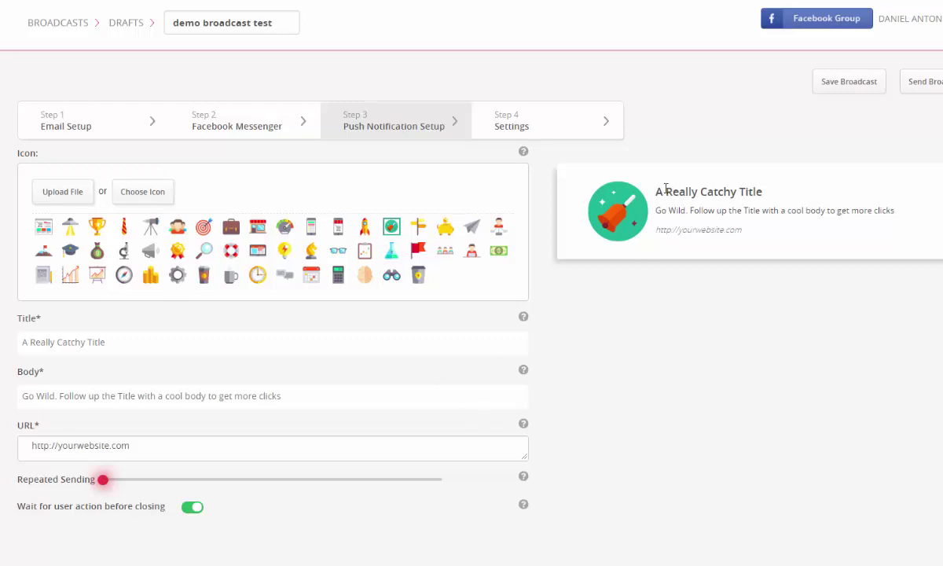
pyautogui.moveTo(659, 191); pyautogui.dragTo(755, 191)
pyautogui.click(690, 206)
pyautogui.moveTo(674, 210); pyautogui.dragTo(854, 210)
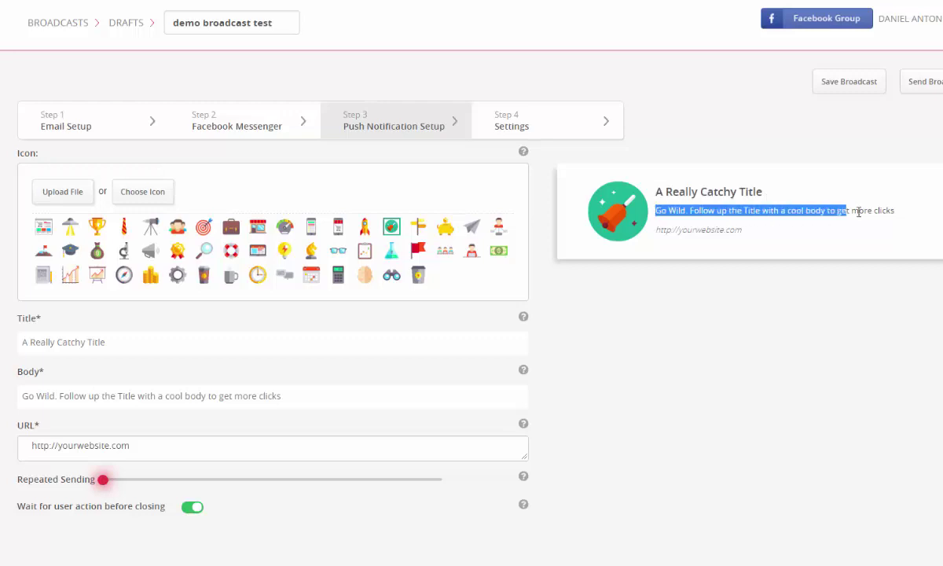
pyautogui.click(790, 227)
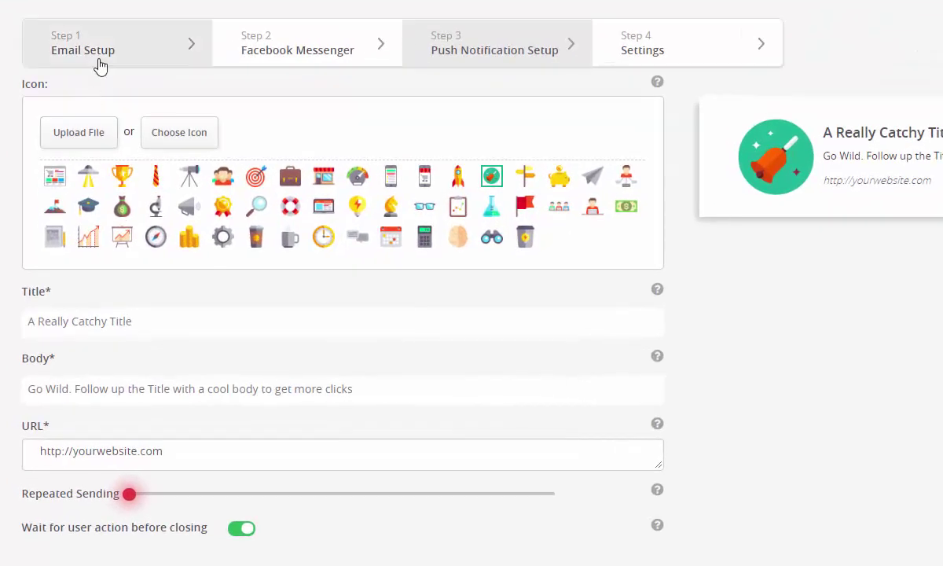
# Copy the whole subject line from the email setup and use it to replace the push notification's title
pyautogui.click(98, 59)
pyautogui.click(248, 89)
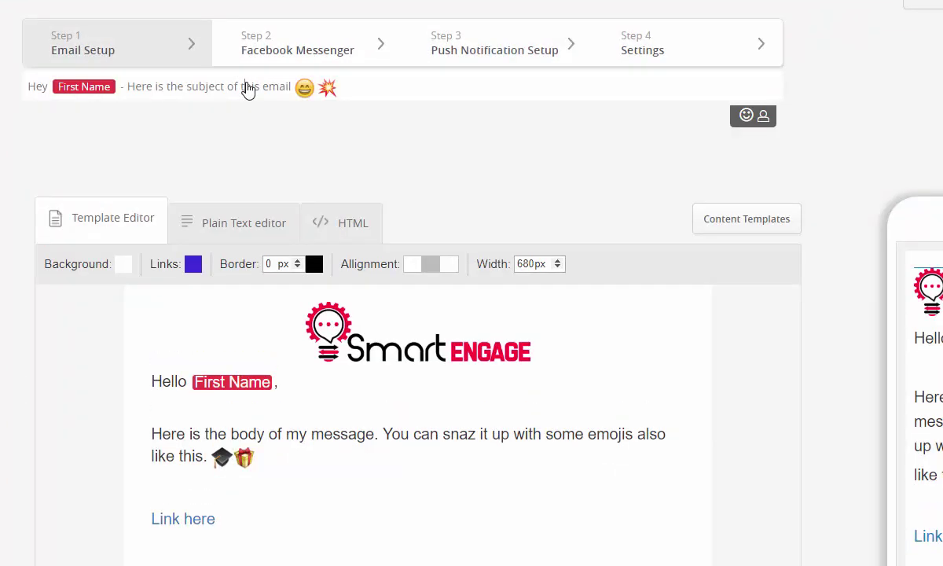
pyautogui.tripleClick(248, 89)
pyautogui.hotkey('ctrl', 'c')
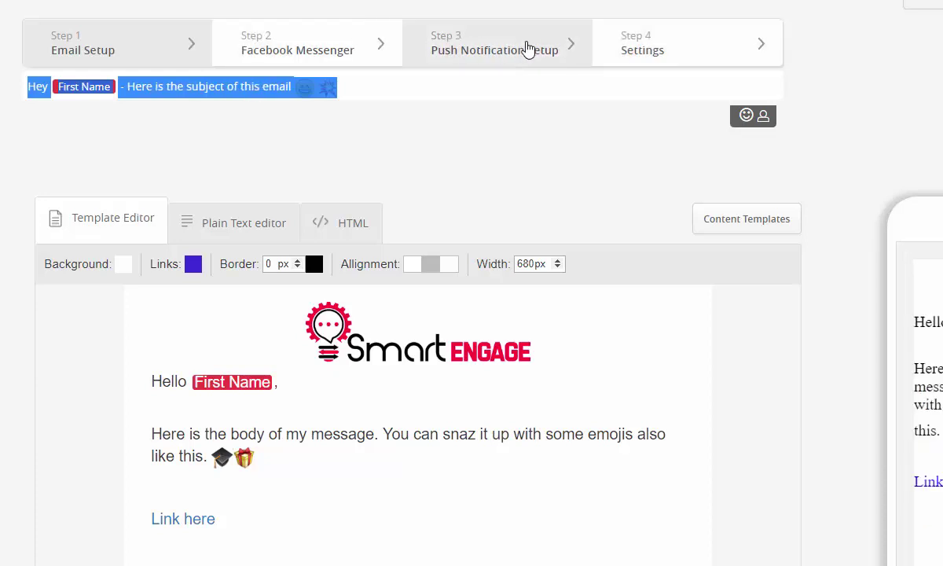
pyautogui.click(527, 42)
pyautogui.click(180, 327)
pyautogui.hotkey('ctrl', 'a')
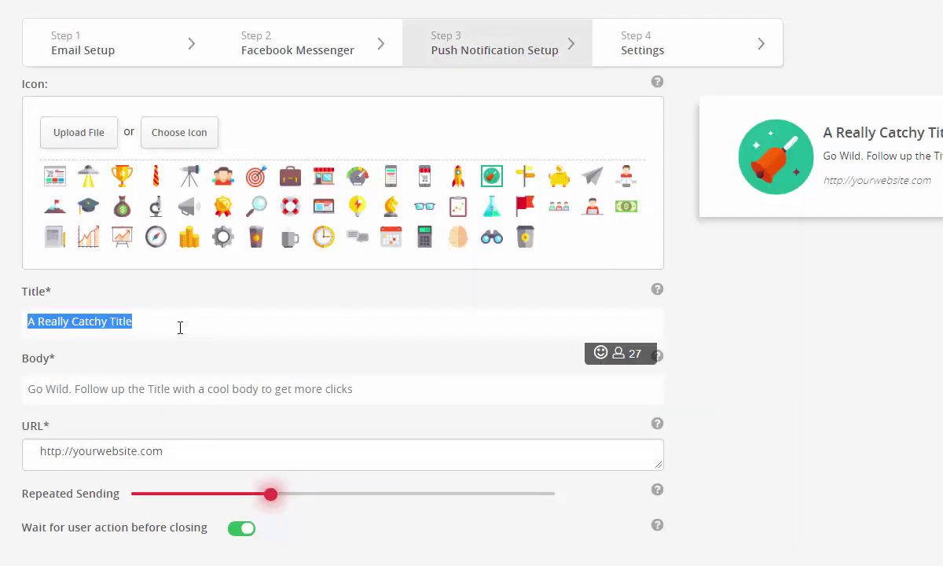
pyautogui.hotkey('ctrl', 'v')
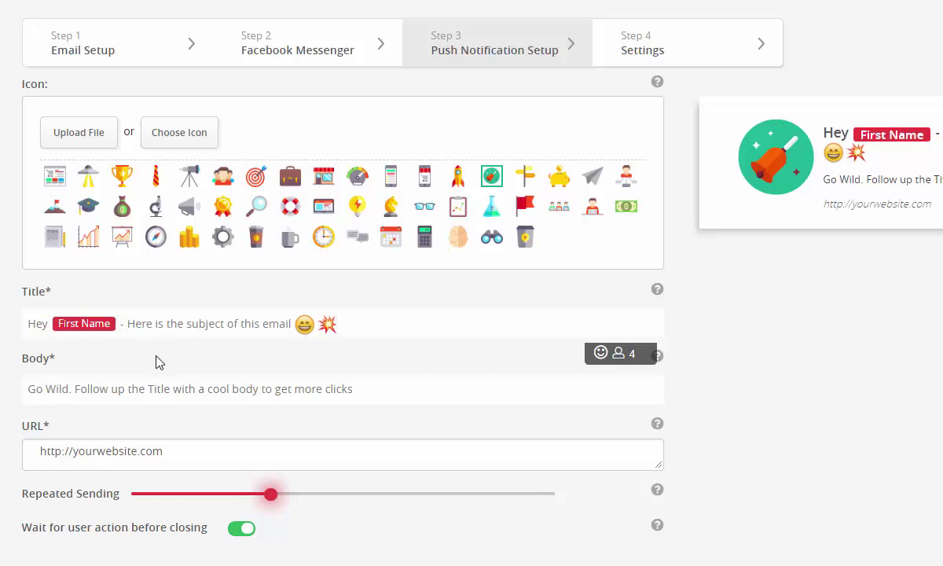
# In the push title, delete and reinsert the First Name tag after "Hey", and replace "email" with "message"
pyautogui.press('BackSpace')
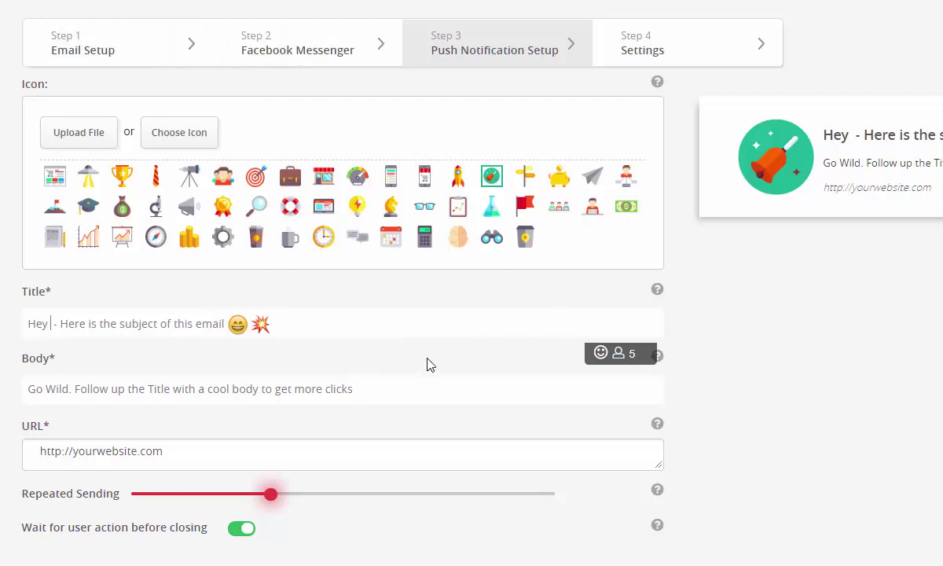
pyautogui.click(620, 355)
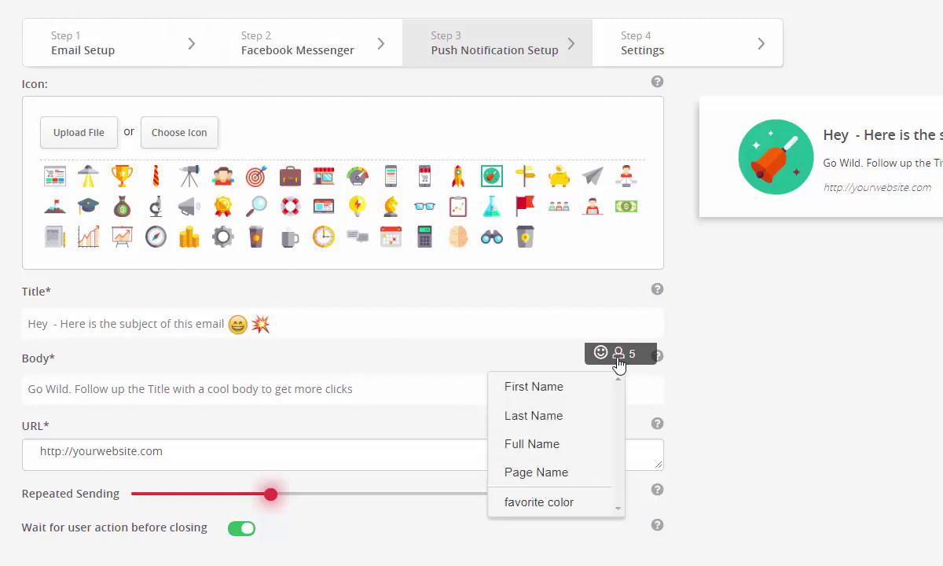
pyautogui.click(535, 387)
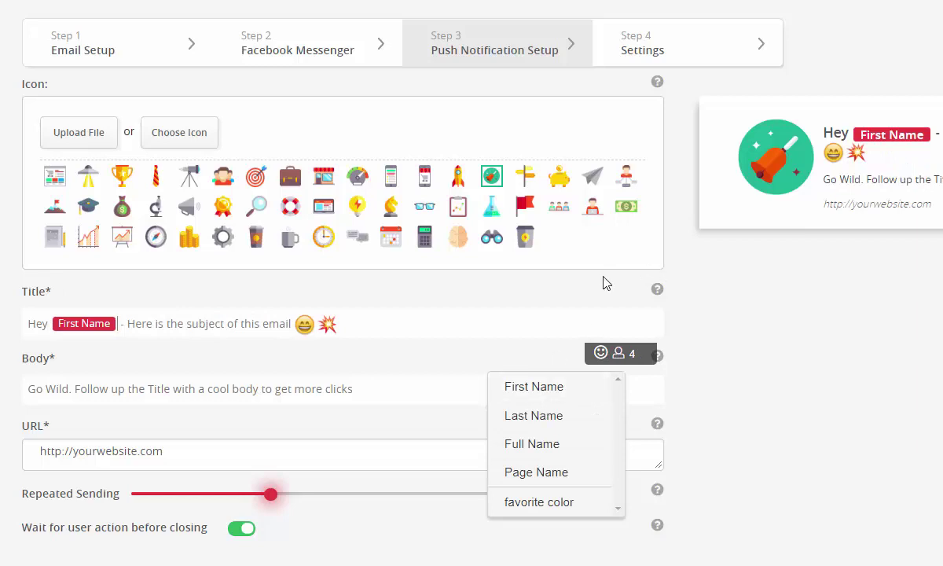
pyautogui.click(160, 352)
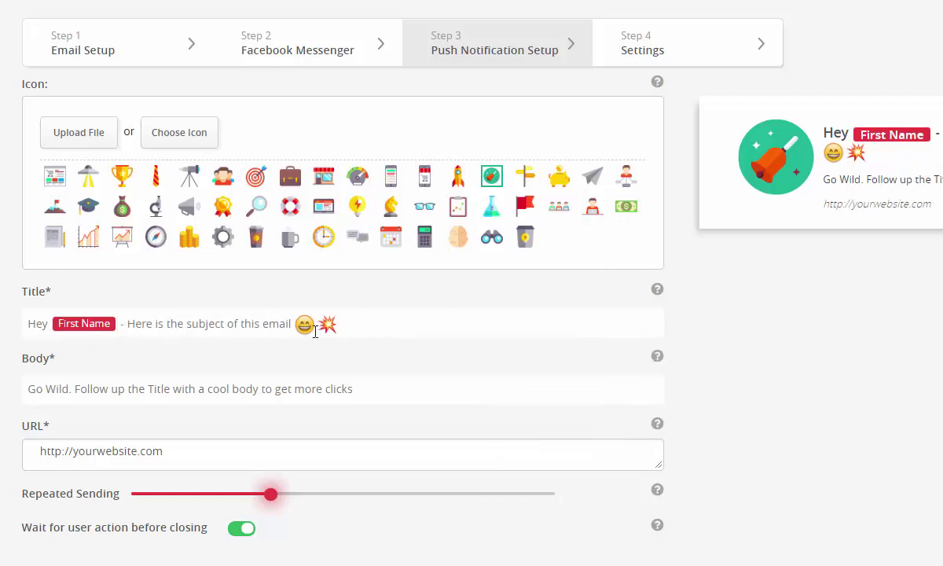
pyautogui.moveTo(290, 323); pyautogui.dragTo(265, 323)
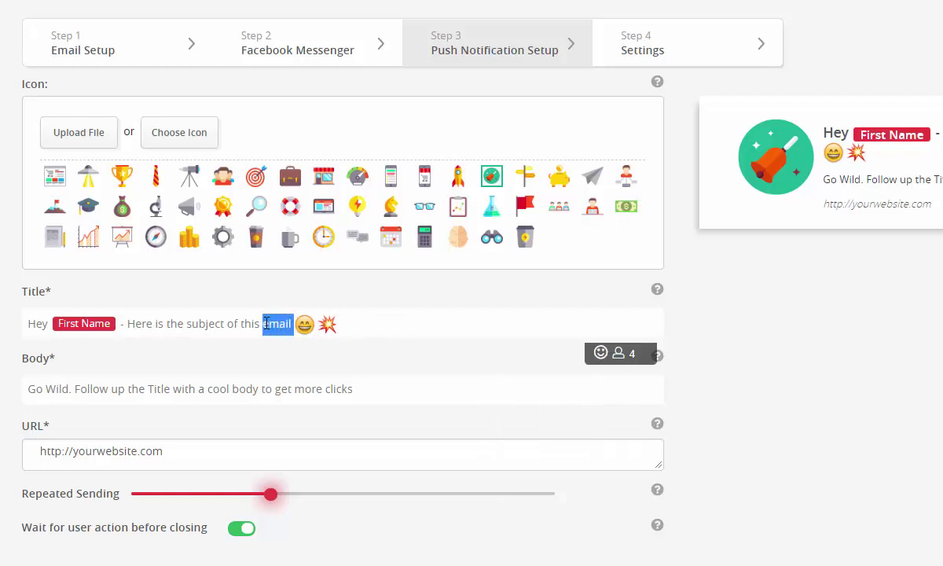
pyautogui.write('message')
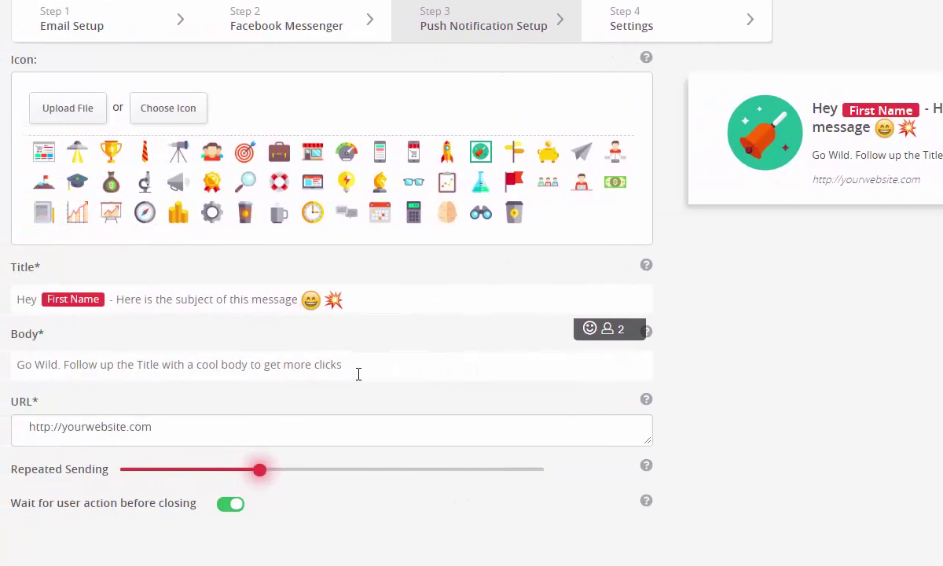
# Replace the push notification's body with "Explain what this is. click to get started"
pyautogui.moveTo(346, 365); pyautogui.dragTo(17, 364)
pyautogui.press('BackSpace')
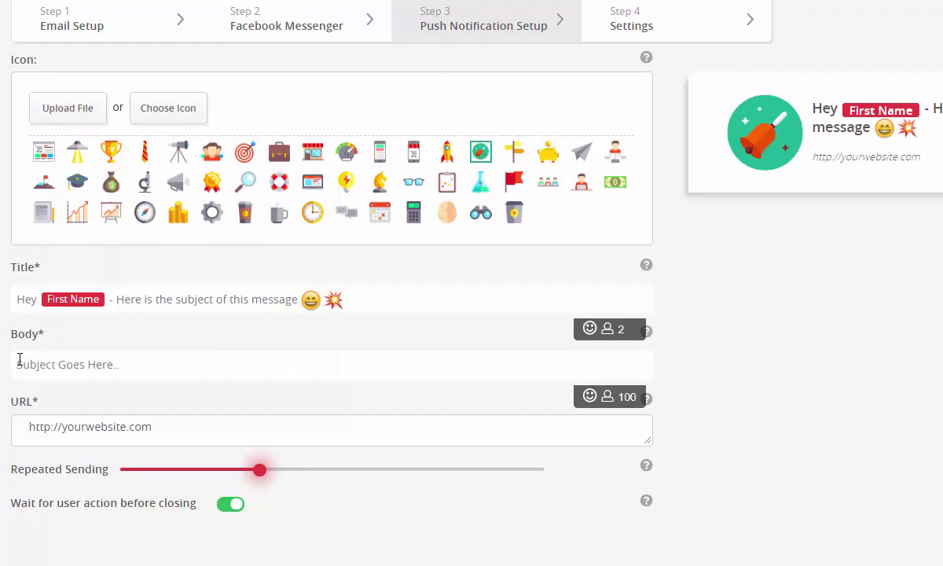
pyautogui.write('Explain what this is.')
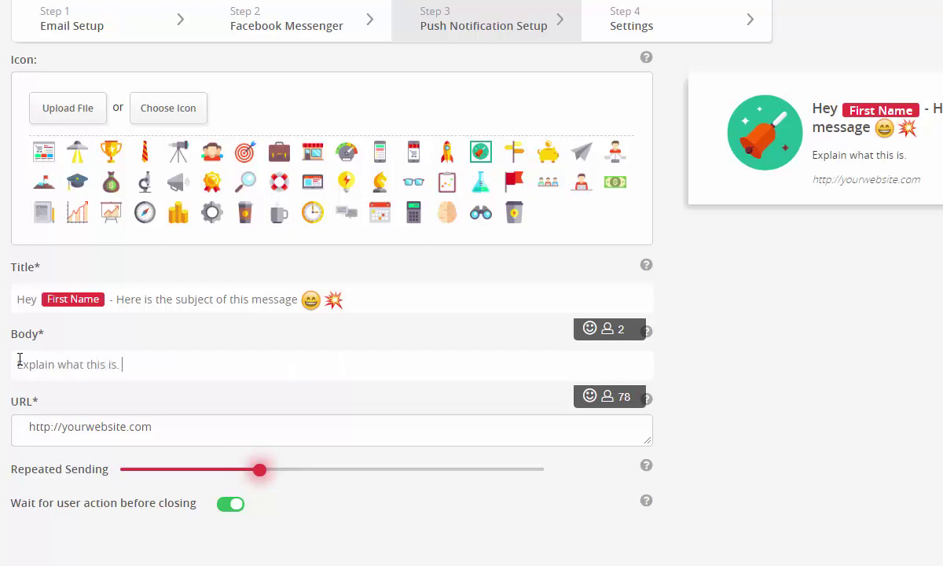
pyautogui.write(' click to get started')
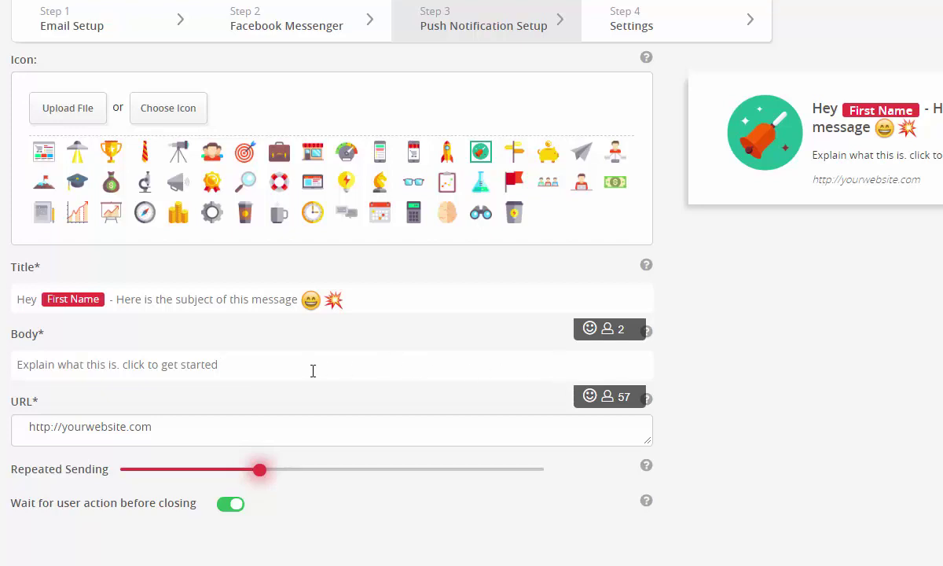
# At the end of the push body, add "Click Here" between a right-pointing and a left-pointing hand emoji
pyautogui.click(590, 396)
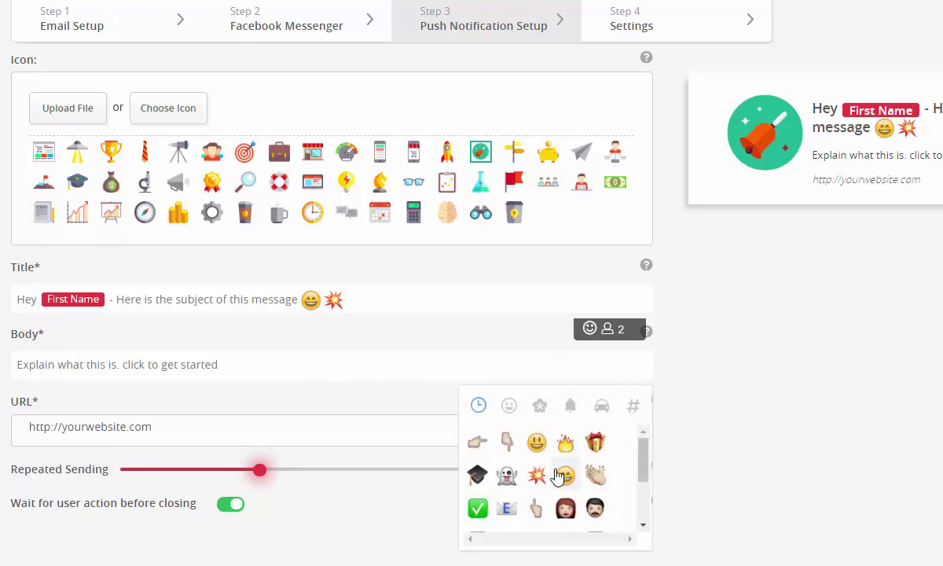
pyautogui.scroll(-3, 546, 483)
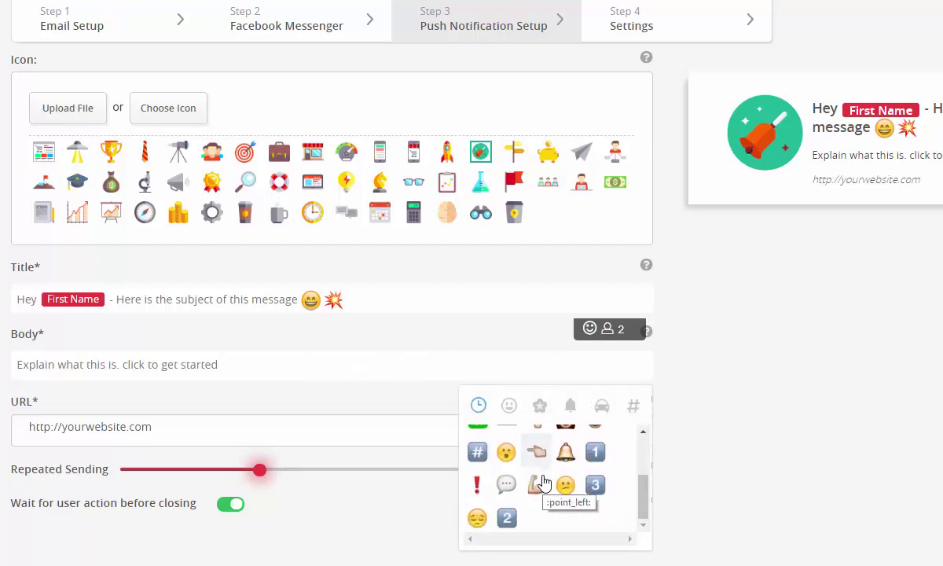
pyautogui.scroll(3, 543, 481)
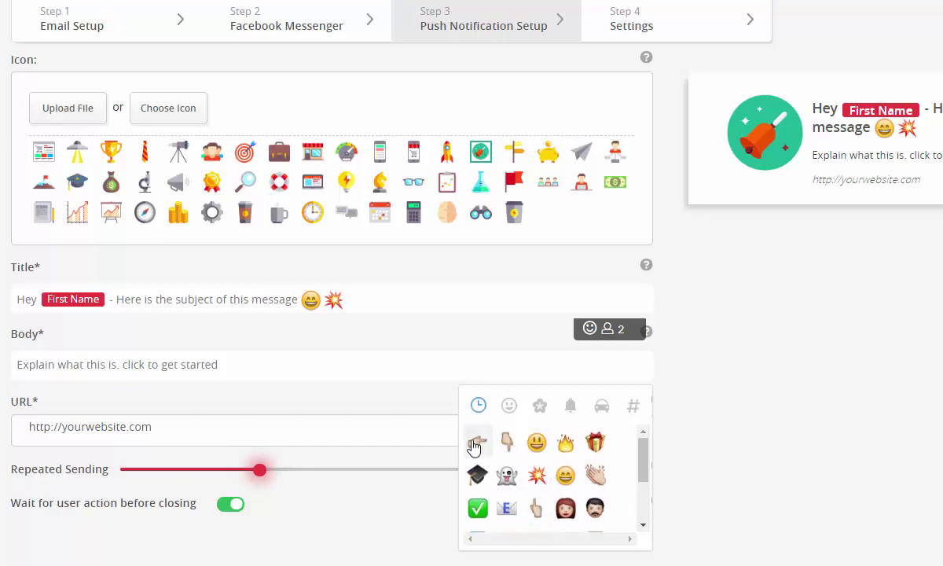
pyautogui.click(471, 445)
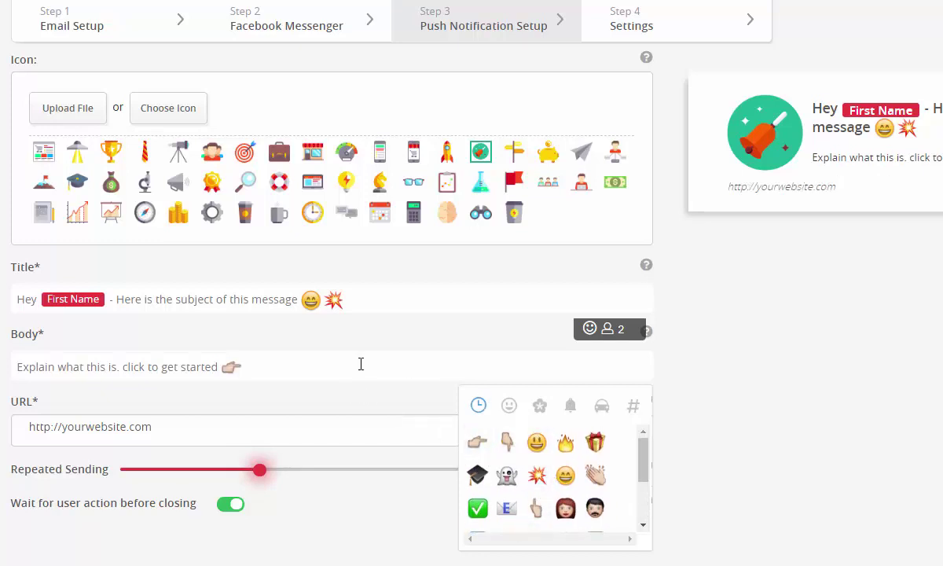
pyautogui.write('lick Here')
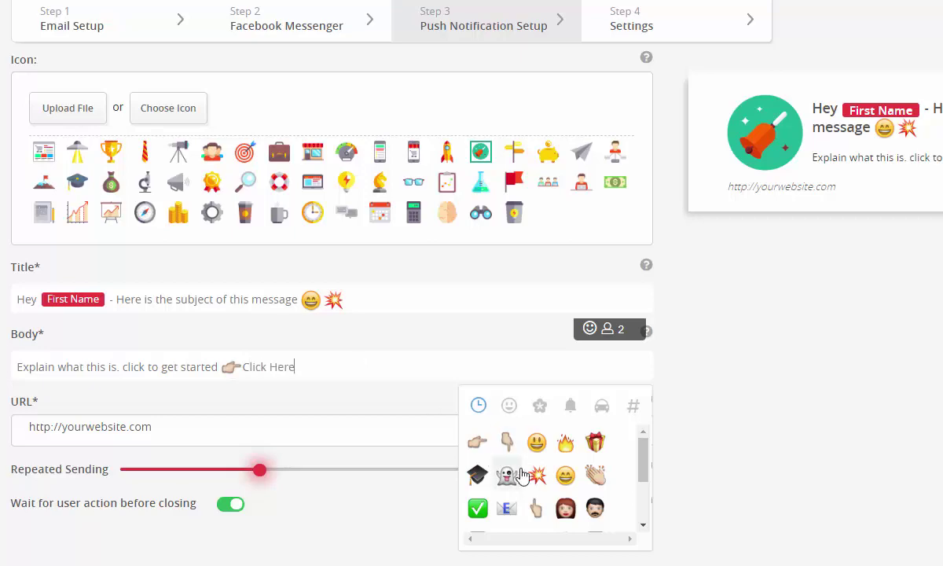
pyautogui.scroll(-3, 511, 471)
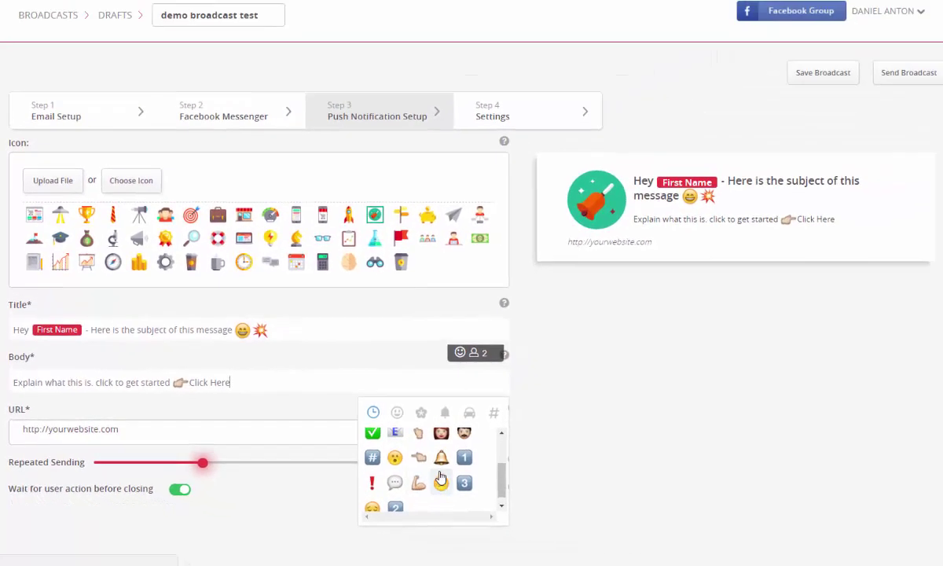
pyautogui.click(418, 457)
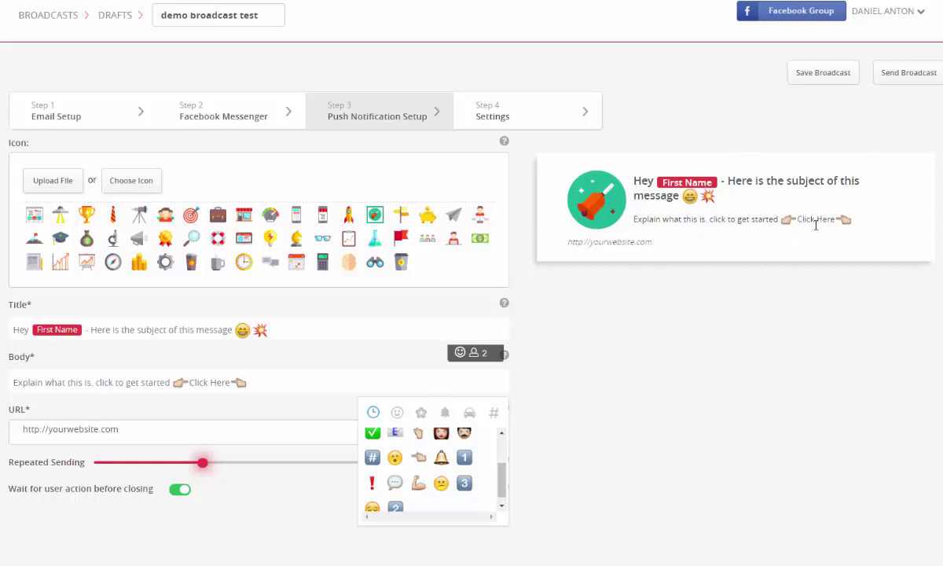
pyautogui.click(667, 339)
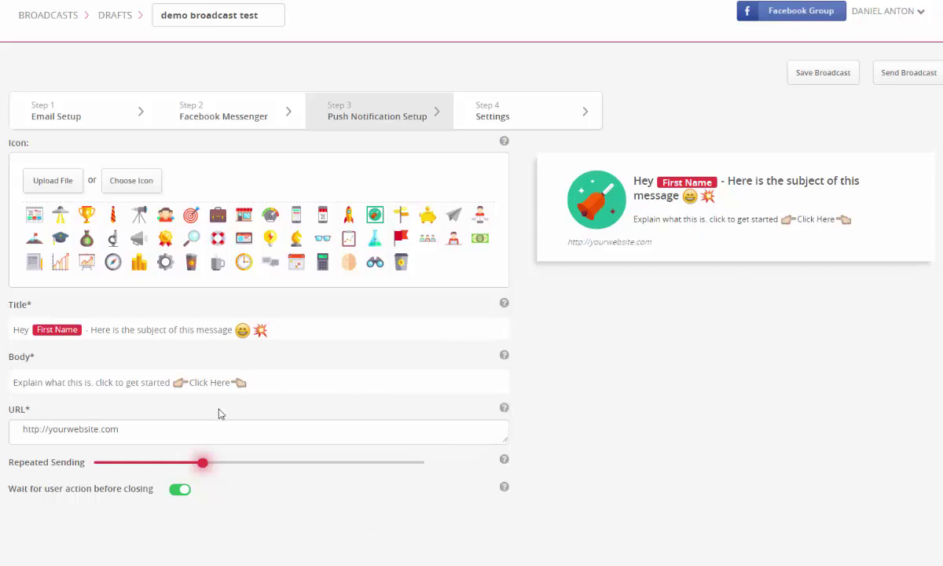
# Change the push notification's URL to "https//smartengage.com"
pyautogui.moveTo(130, 428); pyautogui.dragTo(44, 434)
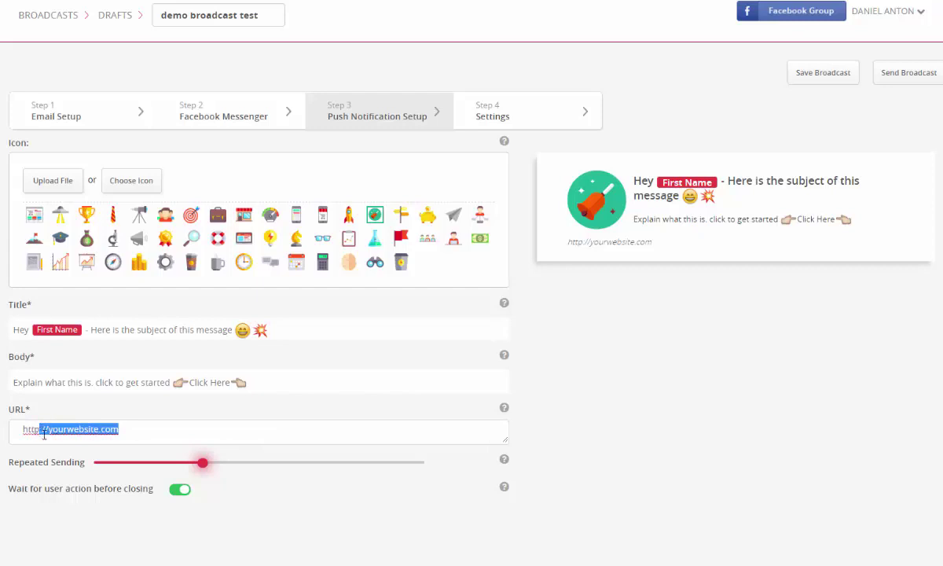
pyautogui.write('s://smart')
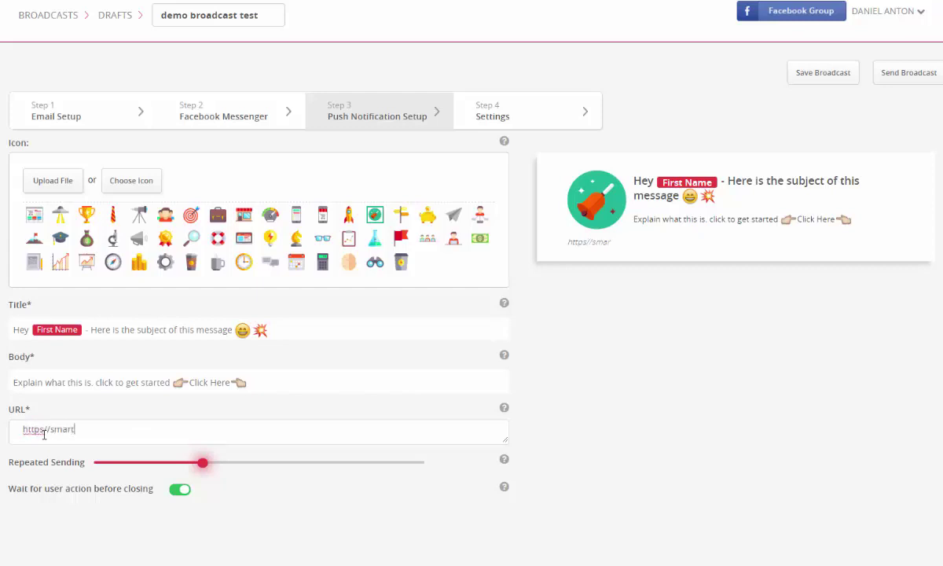
pyautogui.write('engage.com')
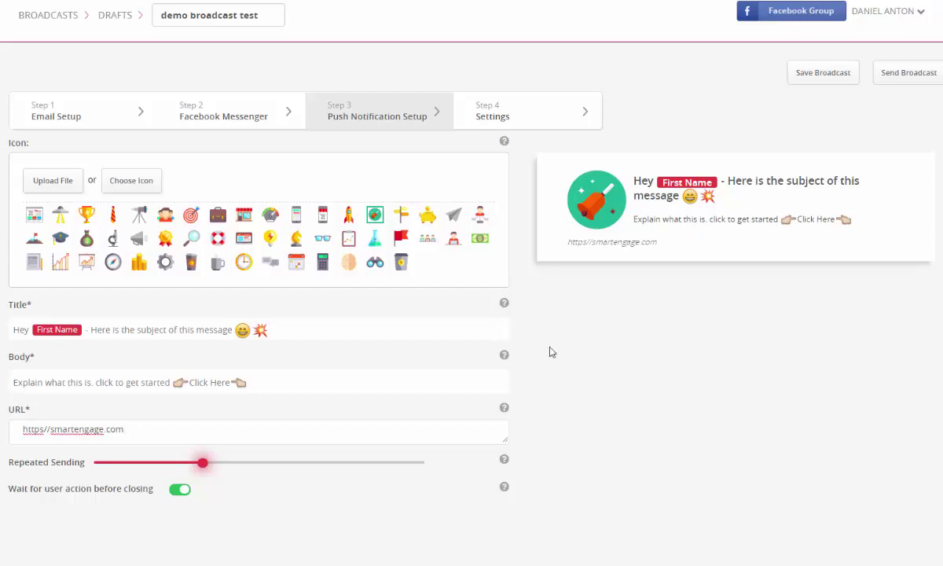
# Check the repeated sending value and switch waiting for user action before closing off and back on
pyautogui.moveTo(242, 472)
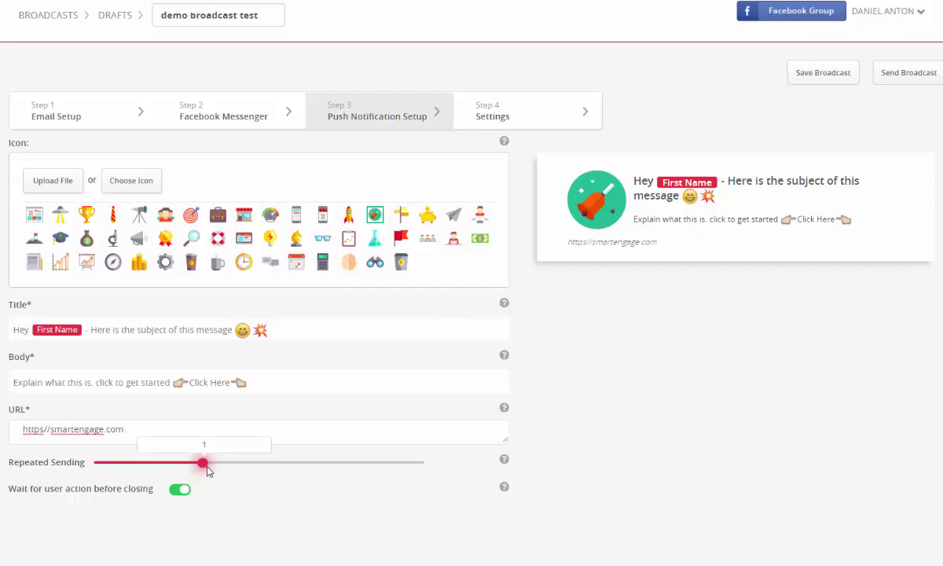
pyautogui.moveTo(205, 466)
pyautogui.mouseDown()
pyautogui.moveTo(421, 463)
pyautogui.moveTo(204, 476)
pyautogui.mouseUp()
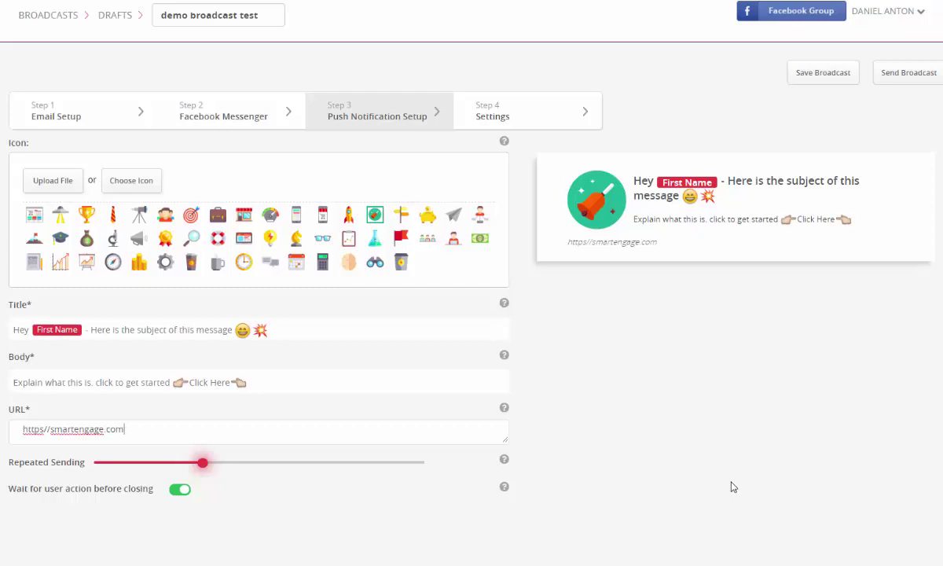
pyautogui.click(180, 491)
pyautogui.click(180, 491)
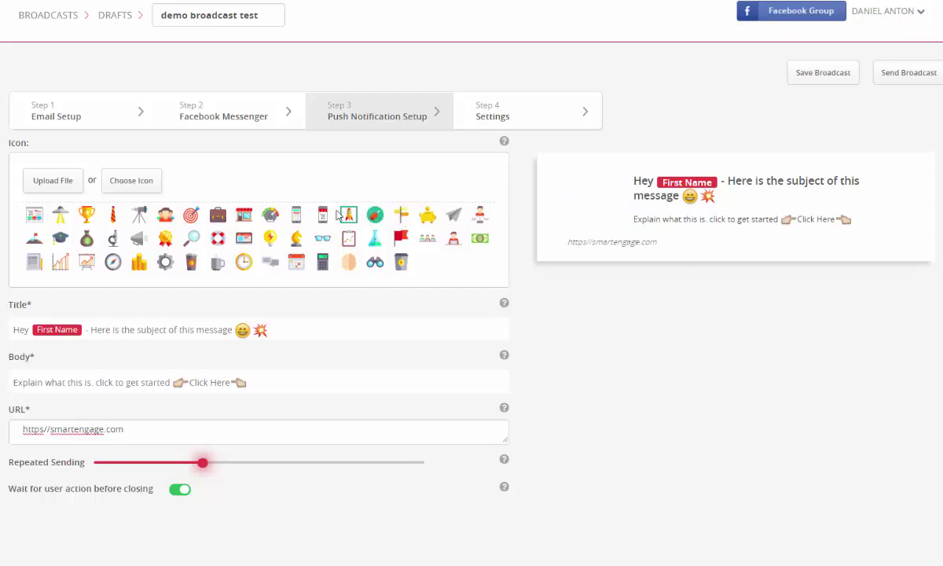
# Try out several preset icons for the push notification, ending with the grey coffee mug
pyautogui.click(268, 216)
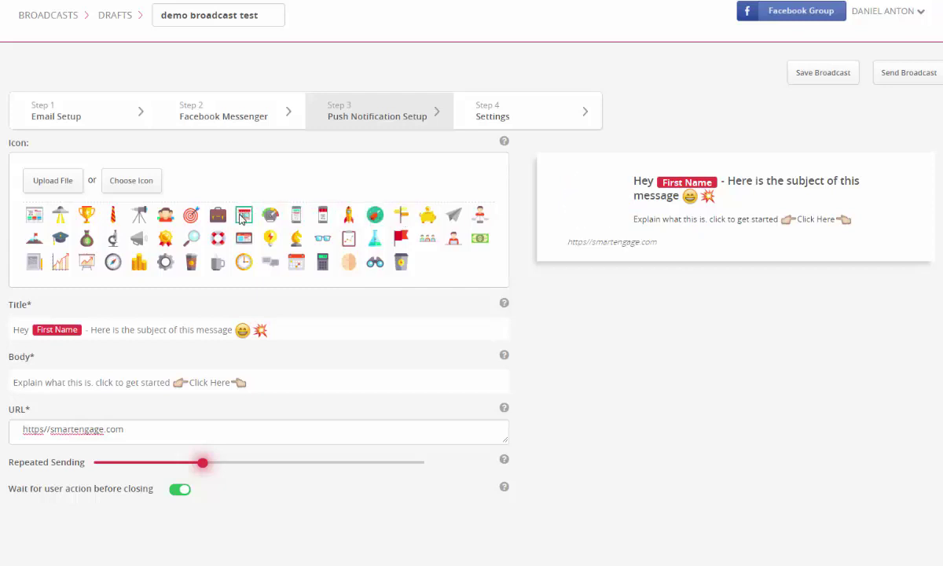
pyautogui.click(219, 214)
pyautogui.click(191, 214)
pyautogui.click(191, 261)
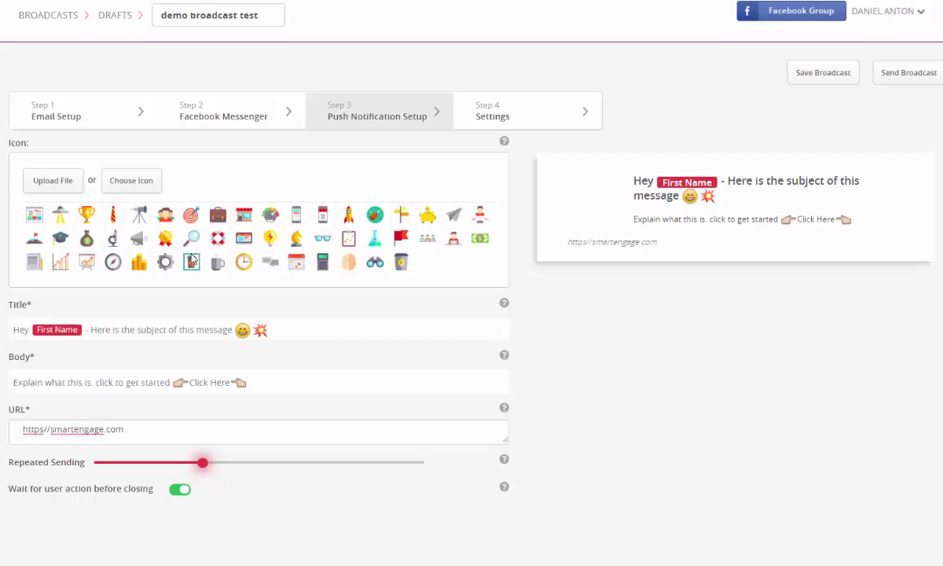
pyautogui.click(218, 262)
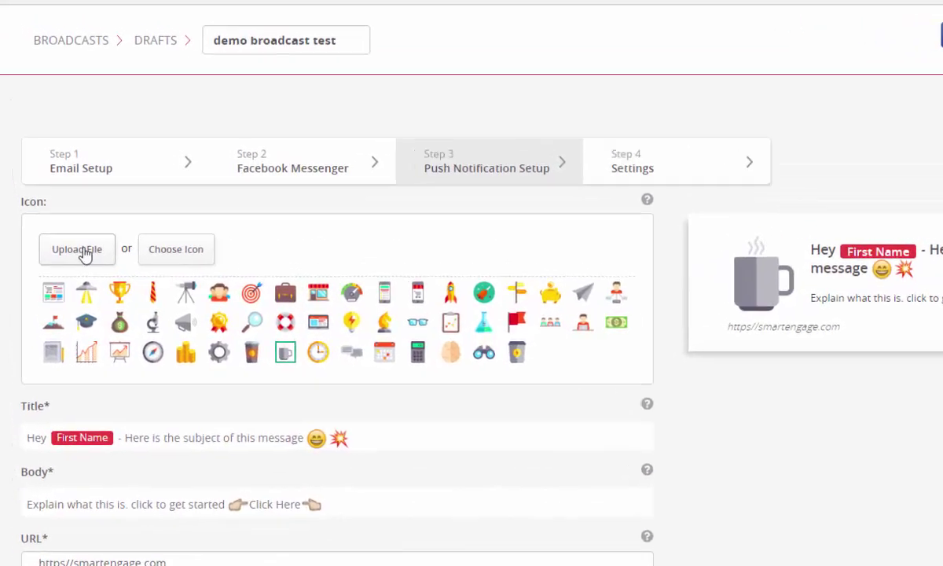
# Upload the SmartEngage light-bulb gear logo from the computer as the push notification's icon
pyautogui.click(64, 212)
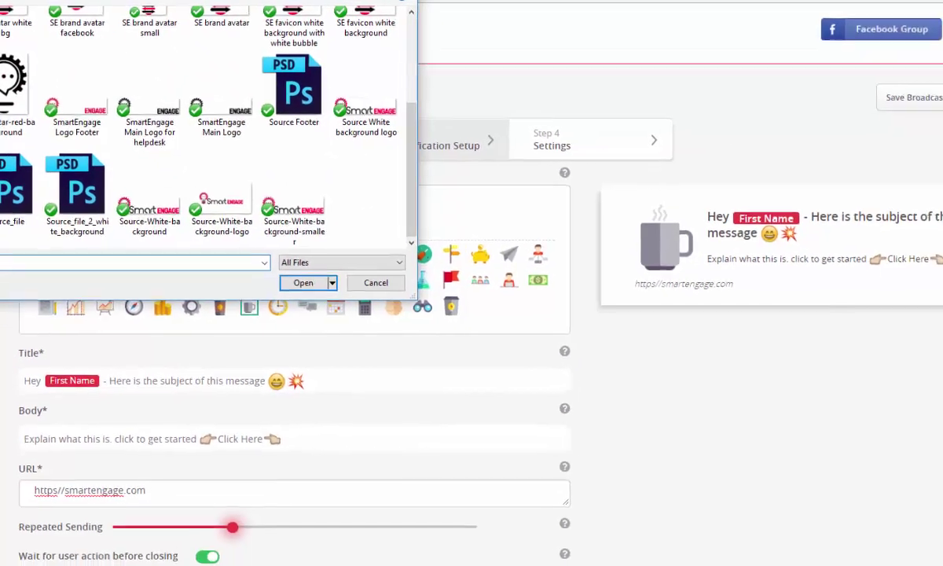
pyautogui.doubleClick(229, 262)
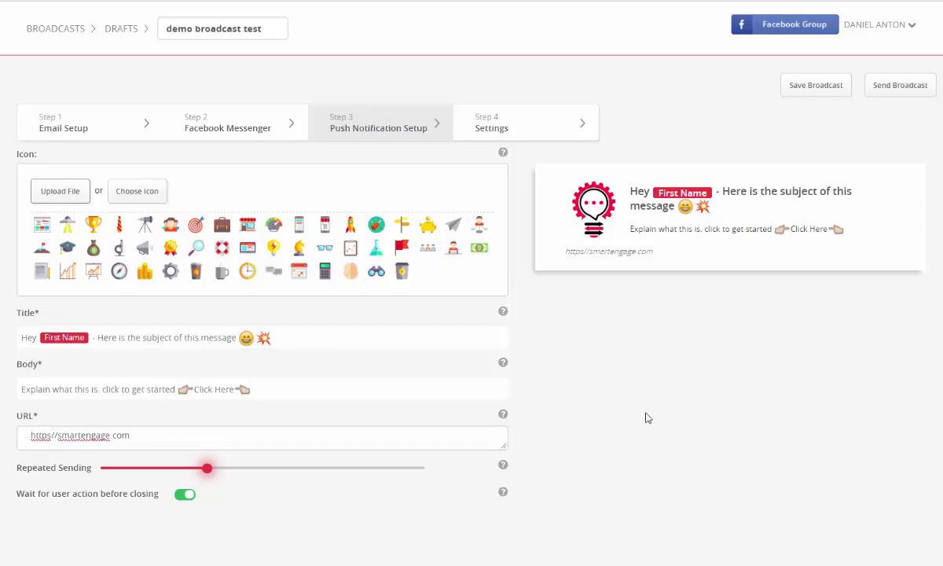
# In the broadcast settings, add the targeting condition Tag is #demo_push and match users on any of these conditions
pyautogui.click(499, 126)
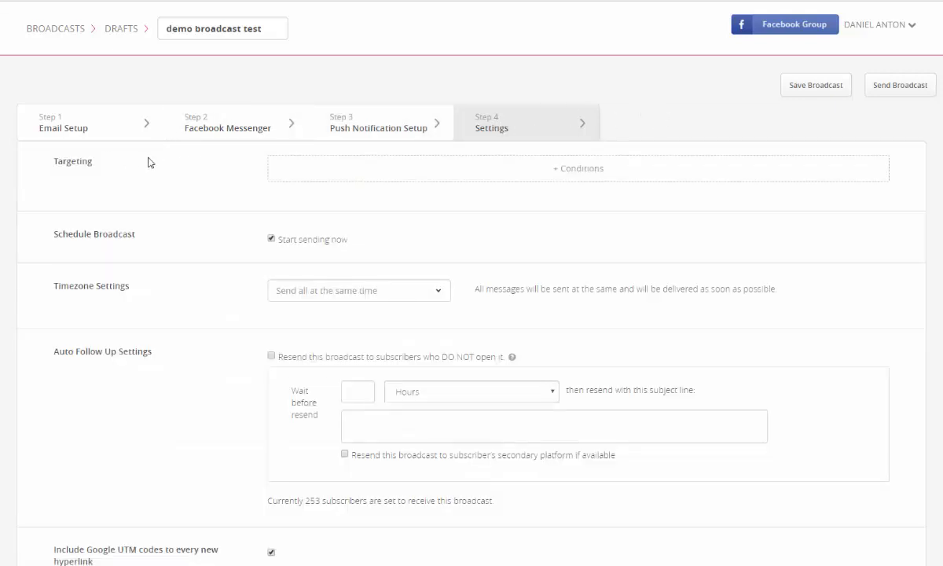
pyautogui.click(446, 154)
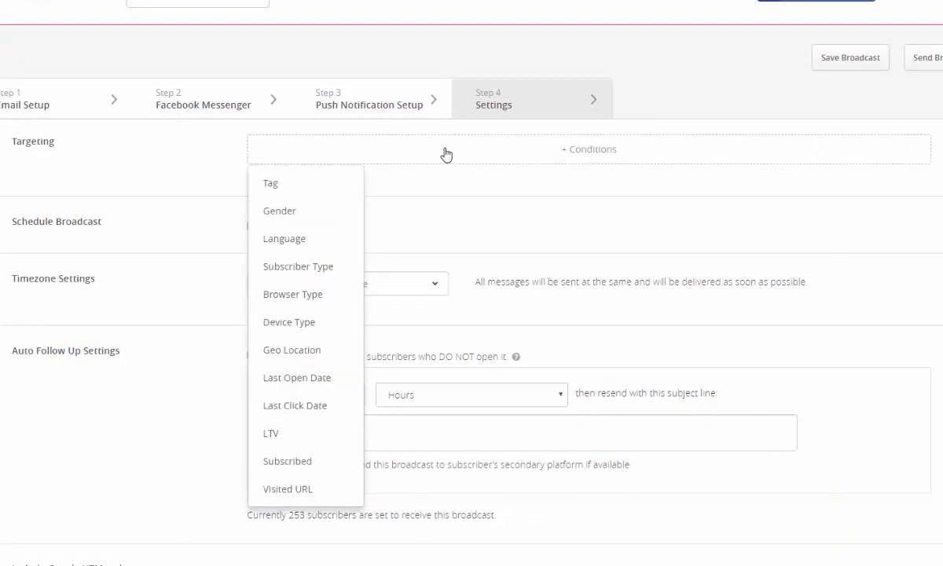
pyautogui.moveTo(289, 187)
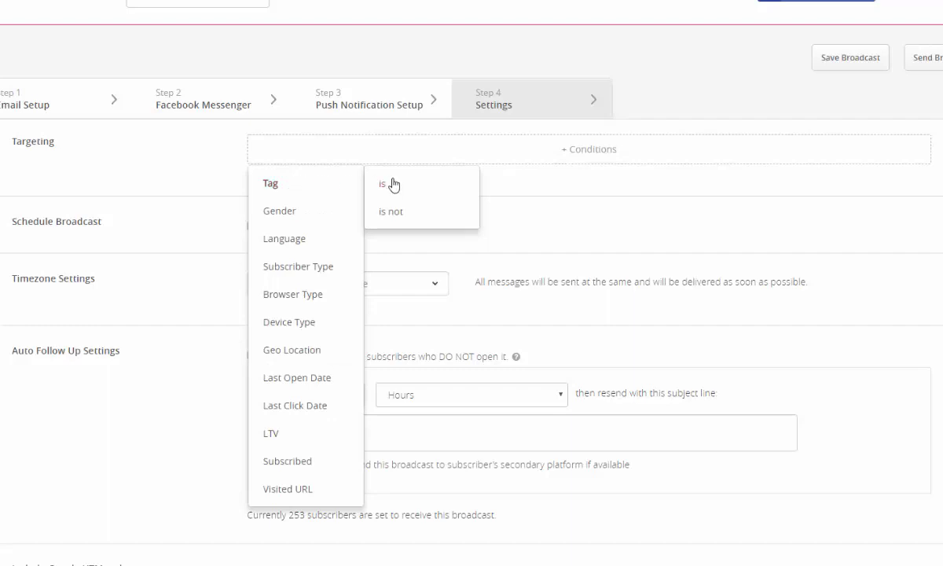
pyautogui.moveTo(392, 185)
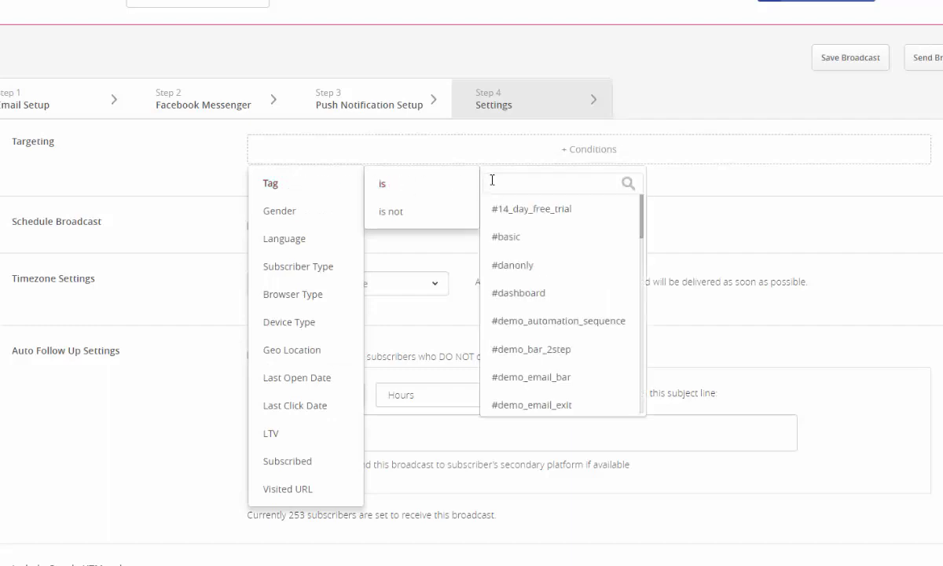
pyautogui.write('demo')
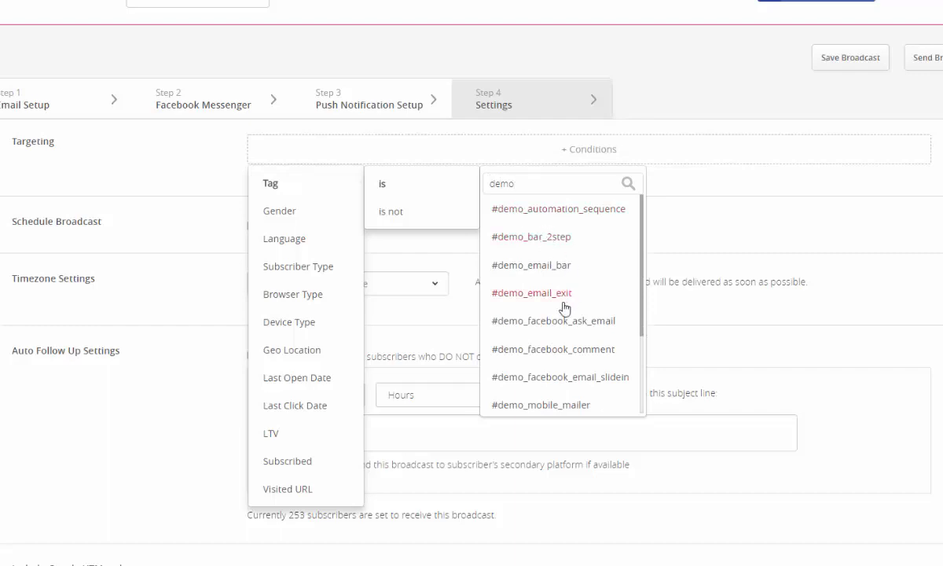
pyautogui.scroll(-1, 562, 314)
pyautogui.click(533, 366)
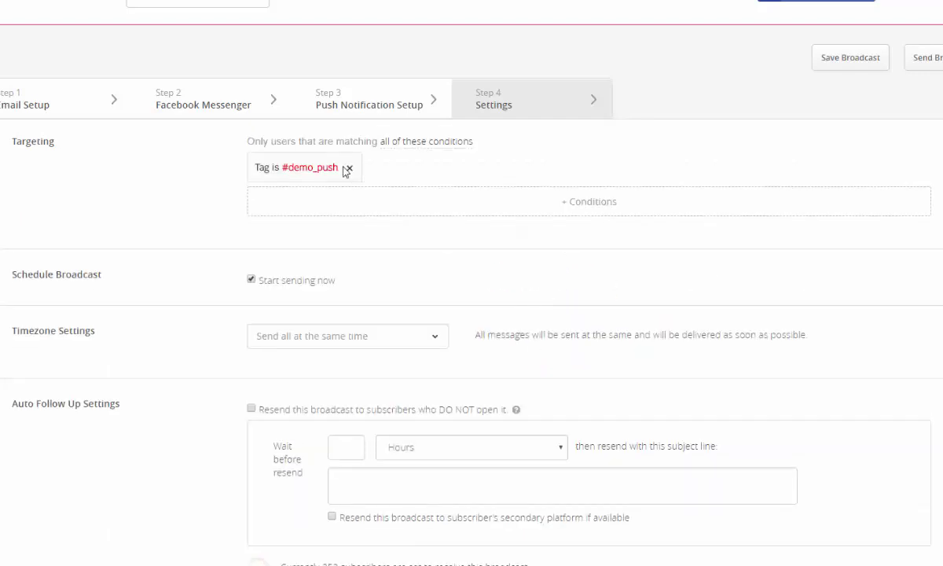
pyautogui.click(404, 142)
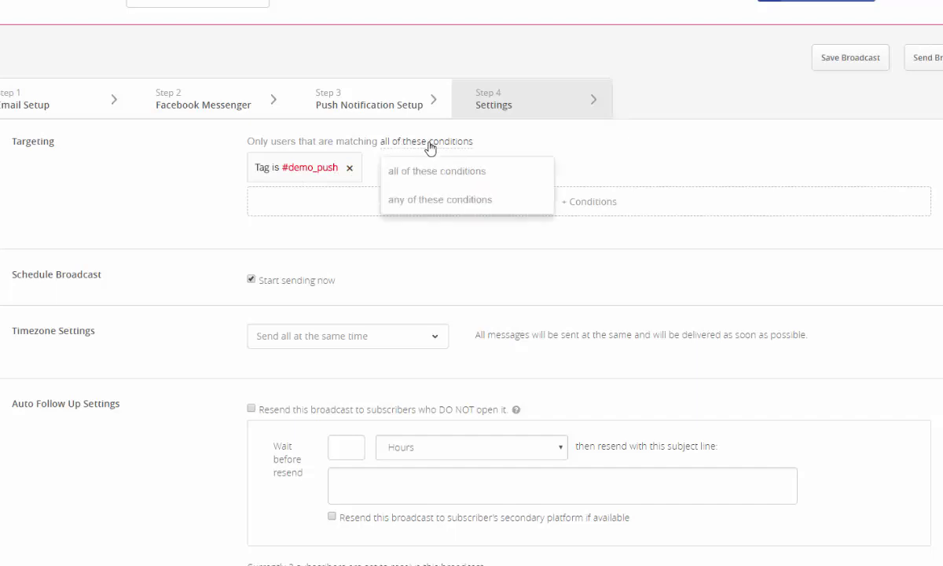
pyautogui.click(464, 202)
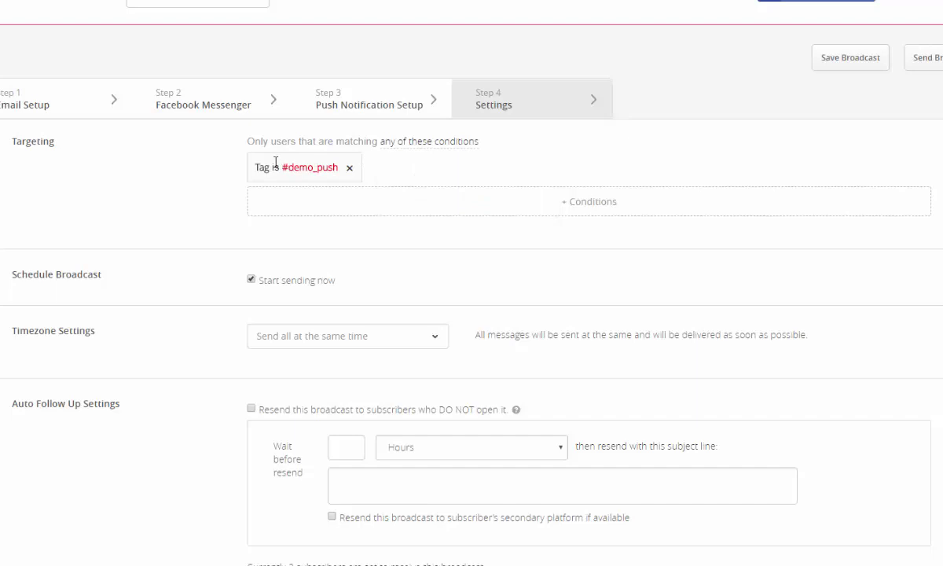
# Look through the other targeting condition types, including the options for Gender, LTV and Visited URL, without adding one
pyautogui.click(364, 200)
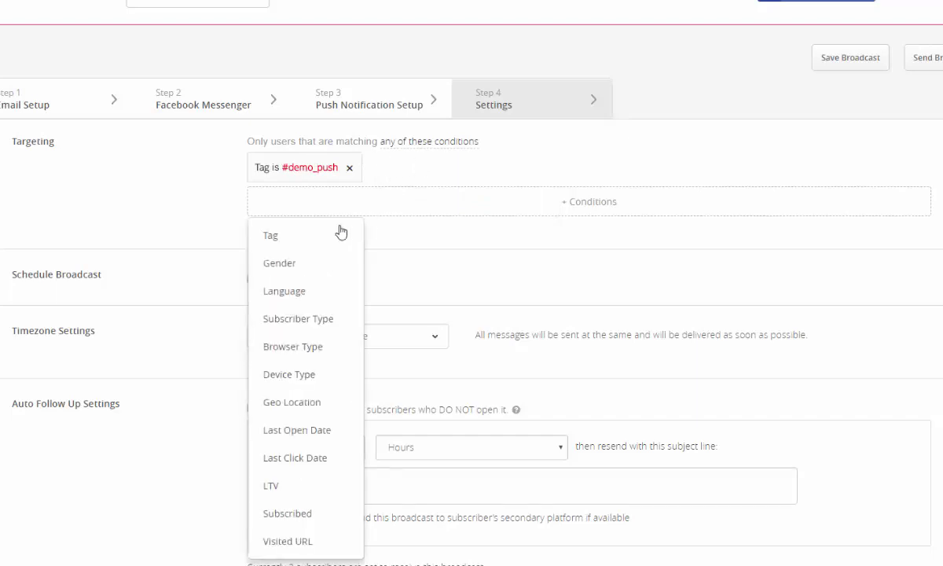
pyautogui.click(291, 267)
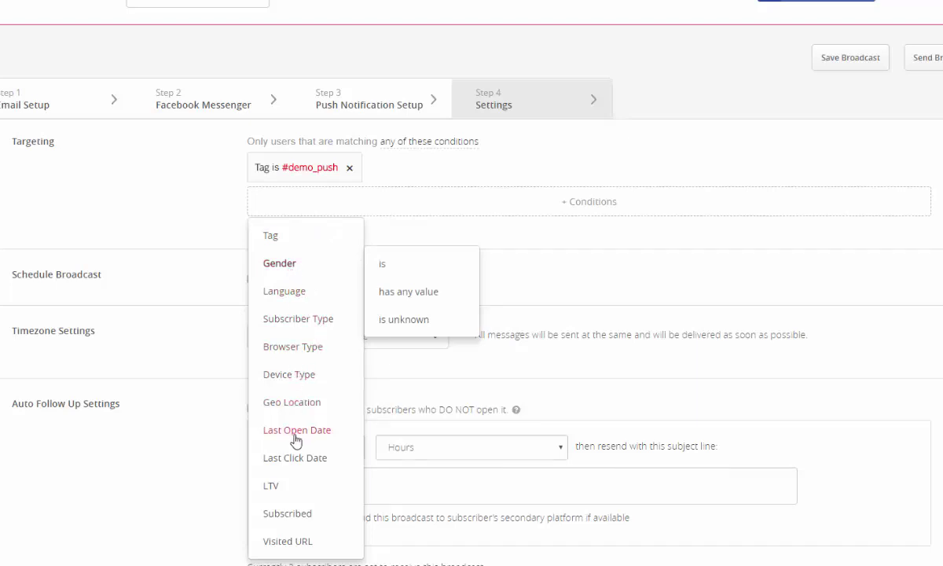
pyautogui.click(272, 489)
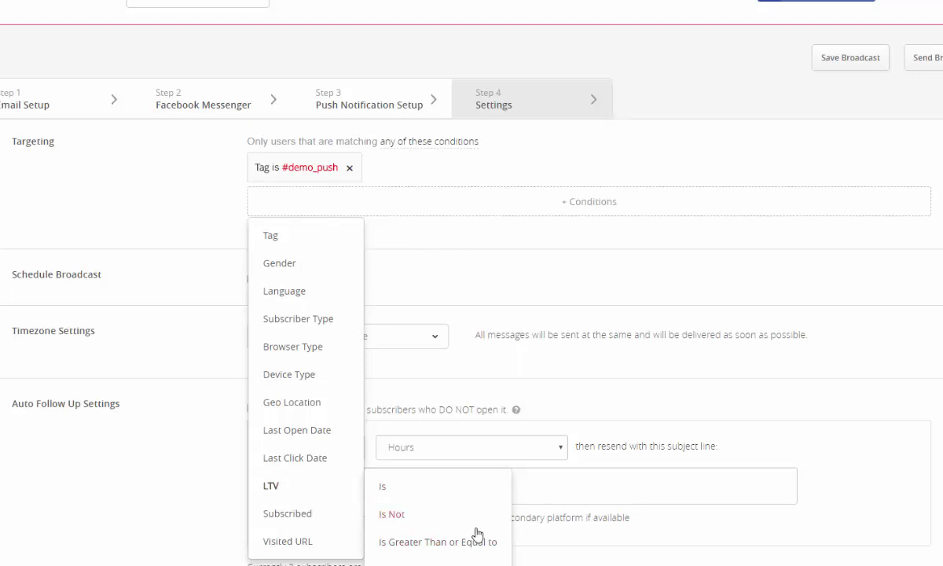
pyautogui.click(279, 541)
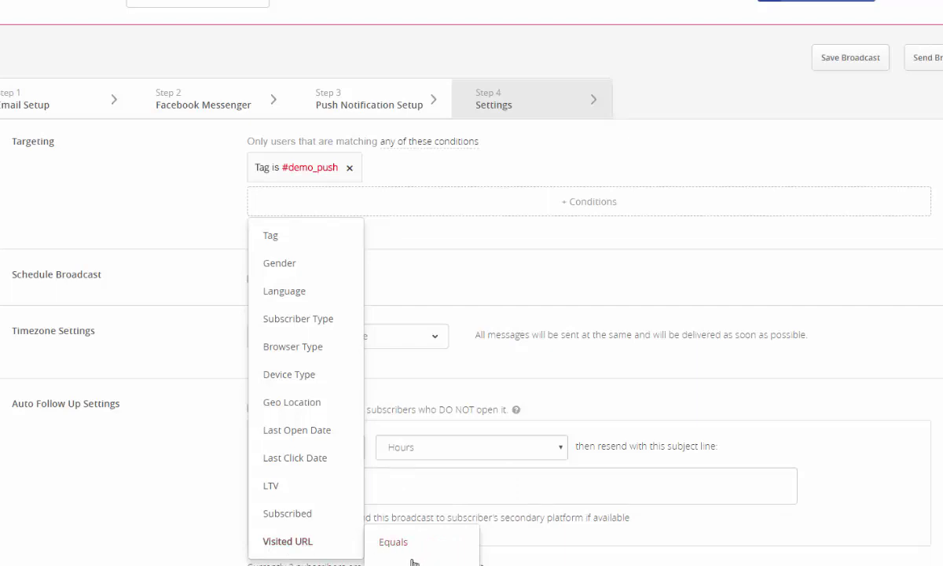
pyautogui.scroll(-1, 397, 503)
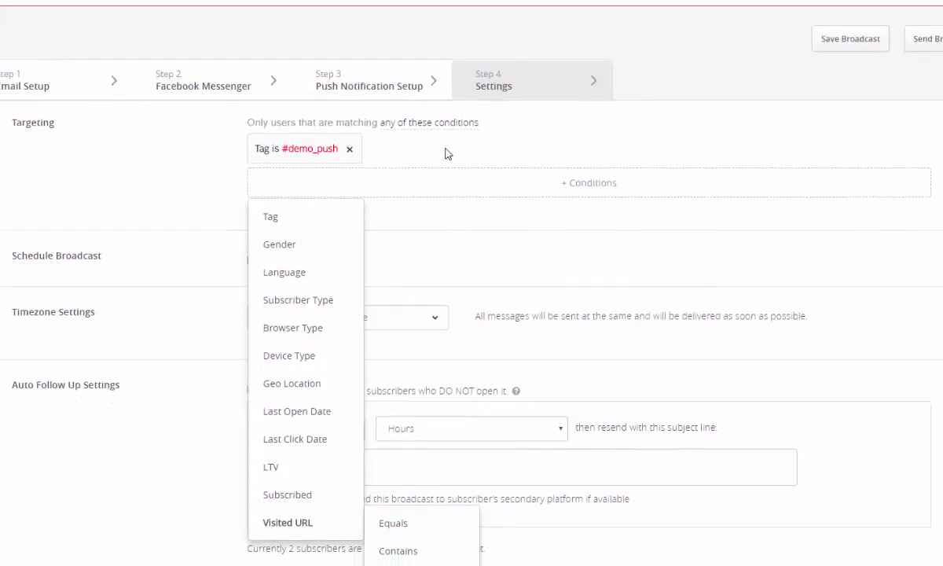
pyautogui.click(356, 174)
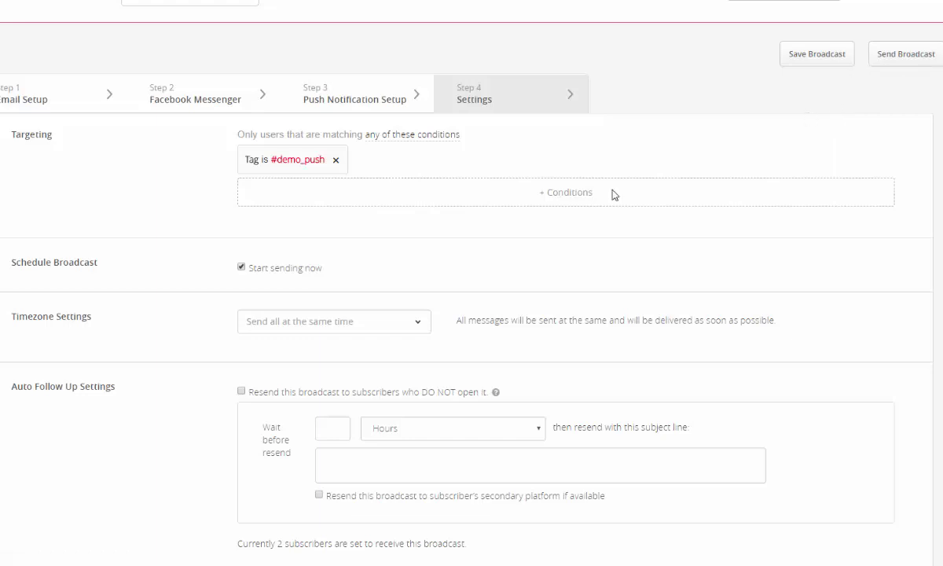
# Turn off immediate sending and schedule the broadcast for 2018/08/23 at 8:10 AM
pyautogui.click(242, 268)
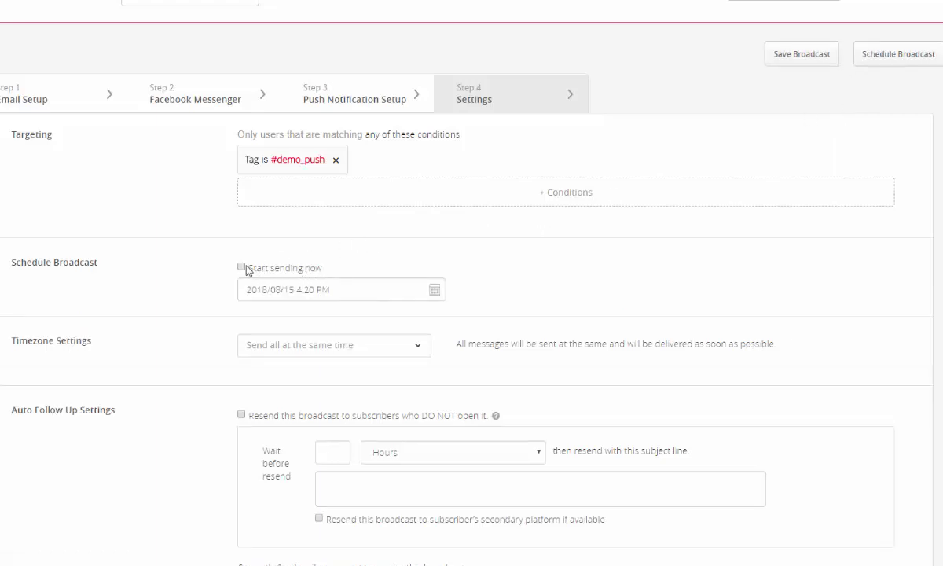
pyautogui.click(365, 292)
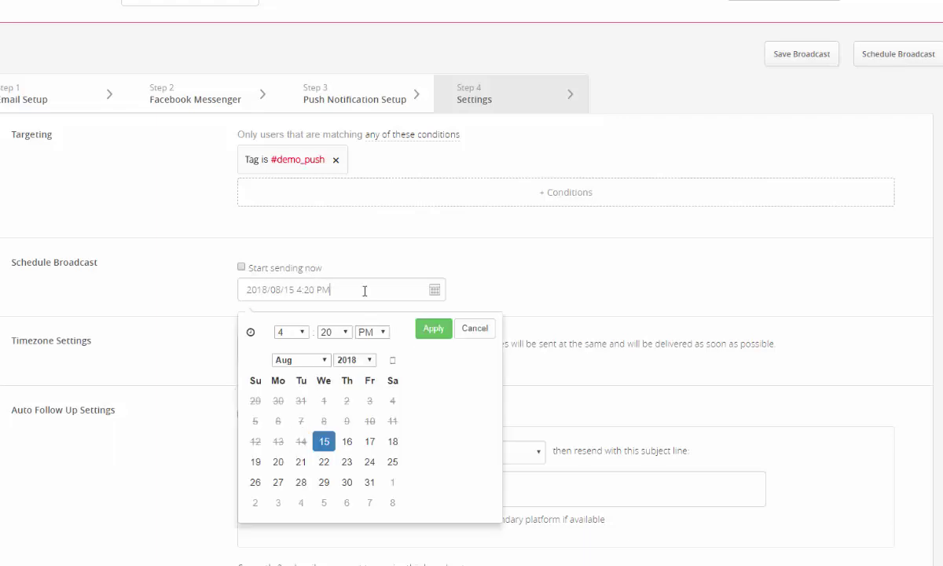
pyautogui.click(346, 461)
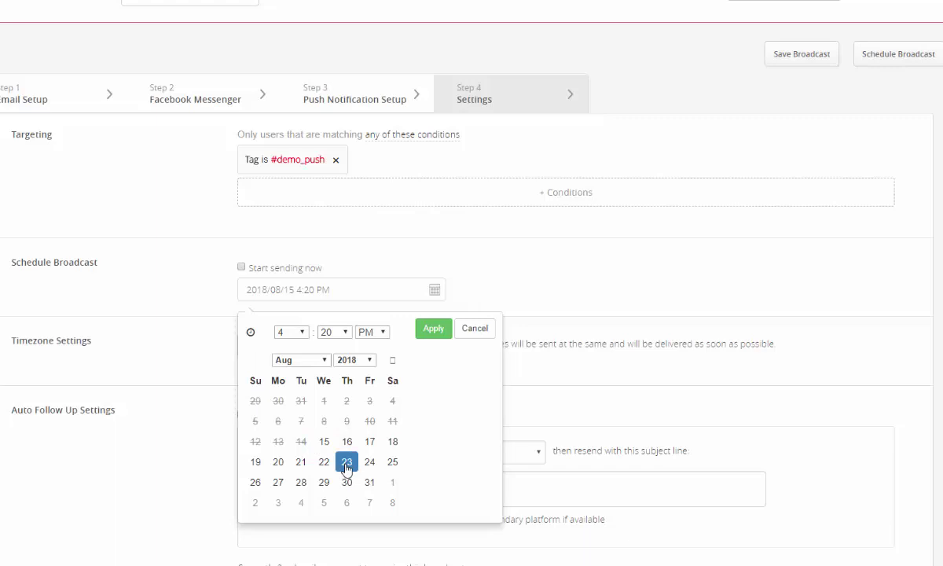
pyautogui.click(301, 334)
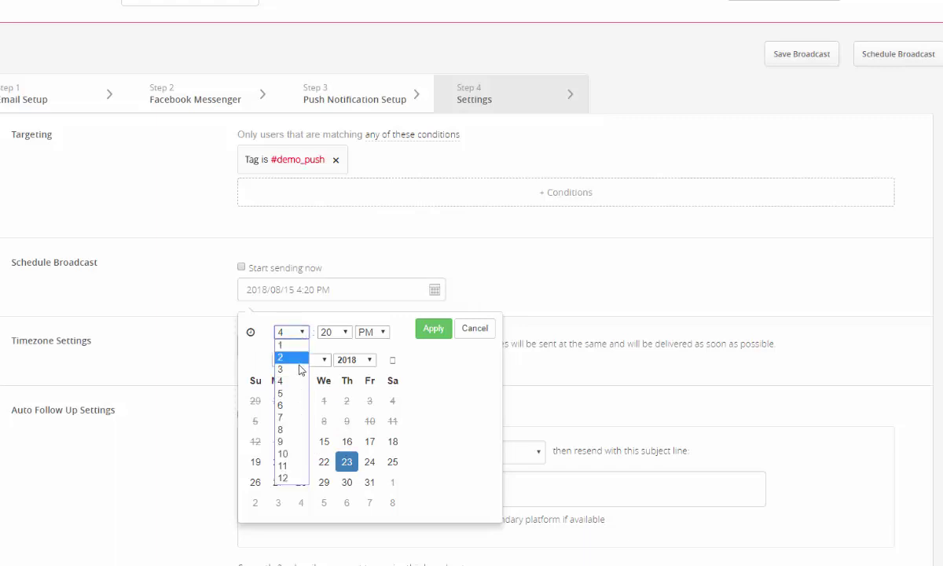
pyautogui.click(297, 431)
pyautogui.click(345, 331)
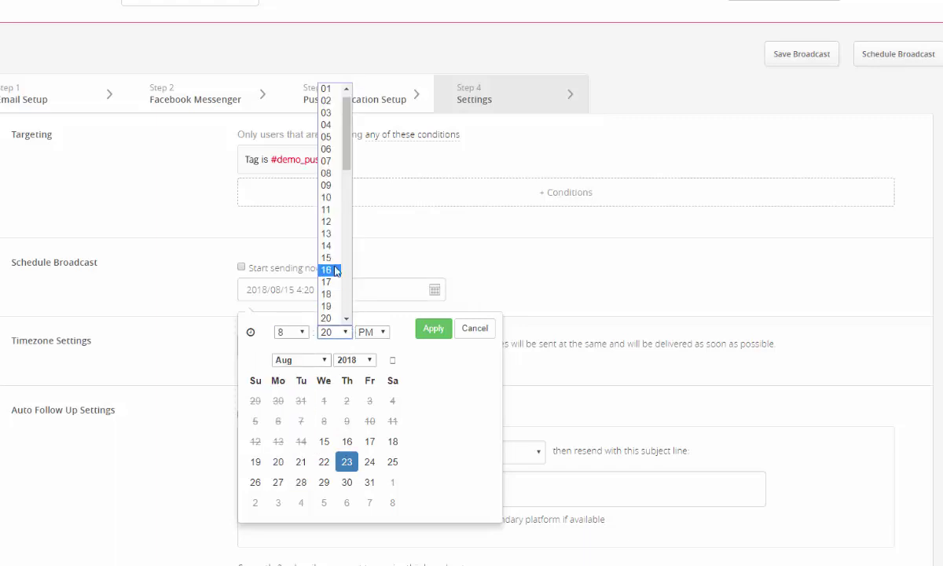
pyautogui.click(328, 198)
pyautogui.click(372, 331)
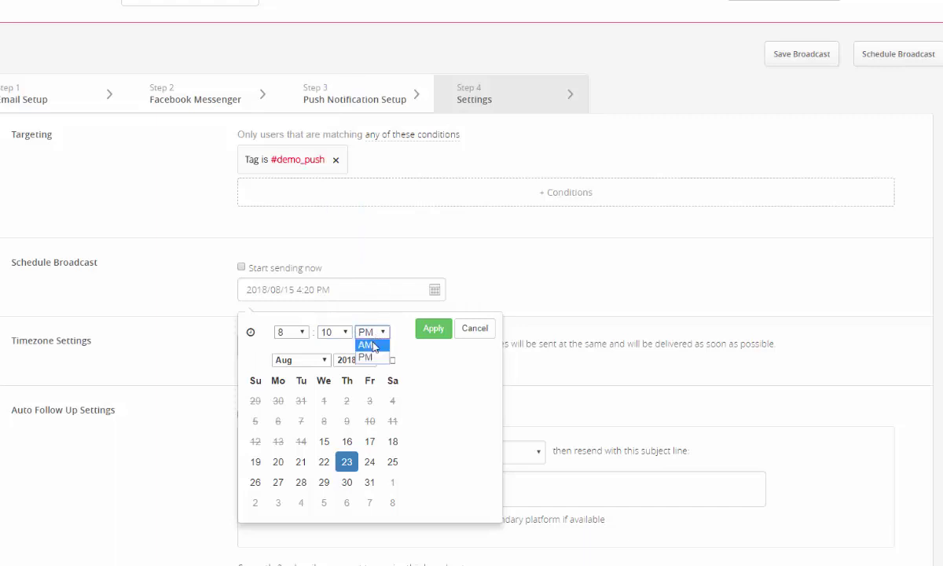
pyautogui.click(367, 343)
pyautogui.click(433, 330)
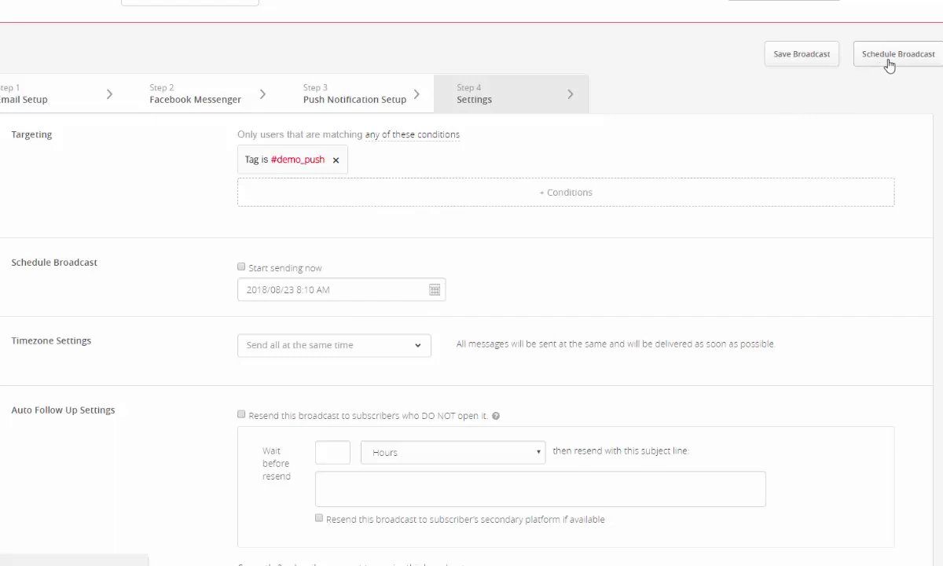
# Set the broadcast's timezone delivery to Time travel
pyautogui.scroll(-2, 604, 230)
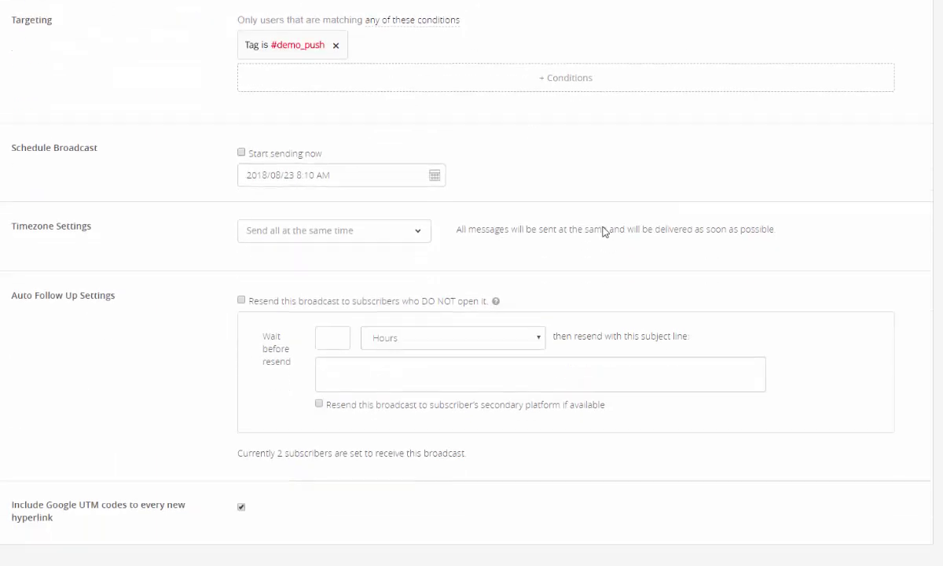
pyautogui.click(342, 225)
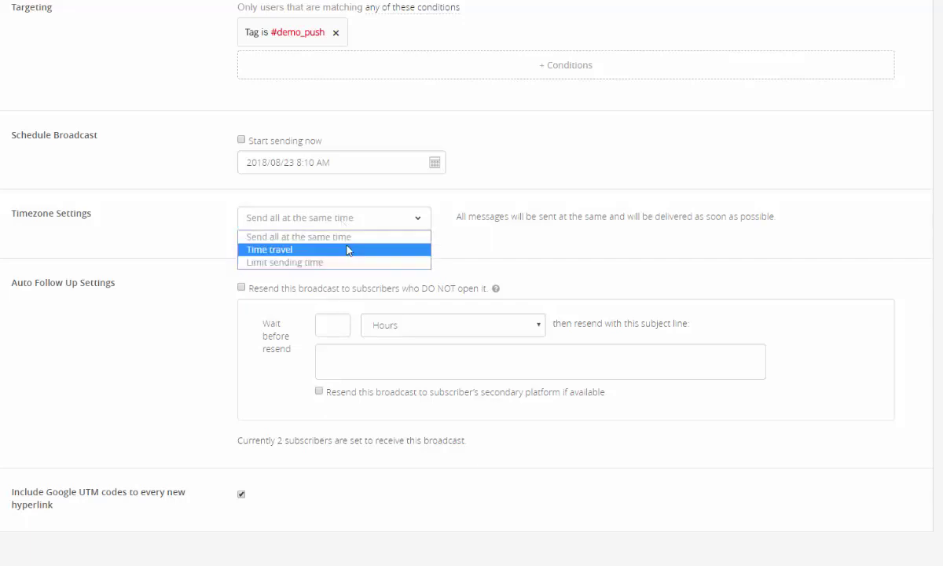
pyautogui.click(348, 249)
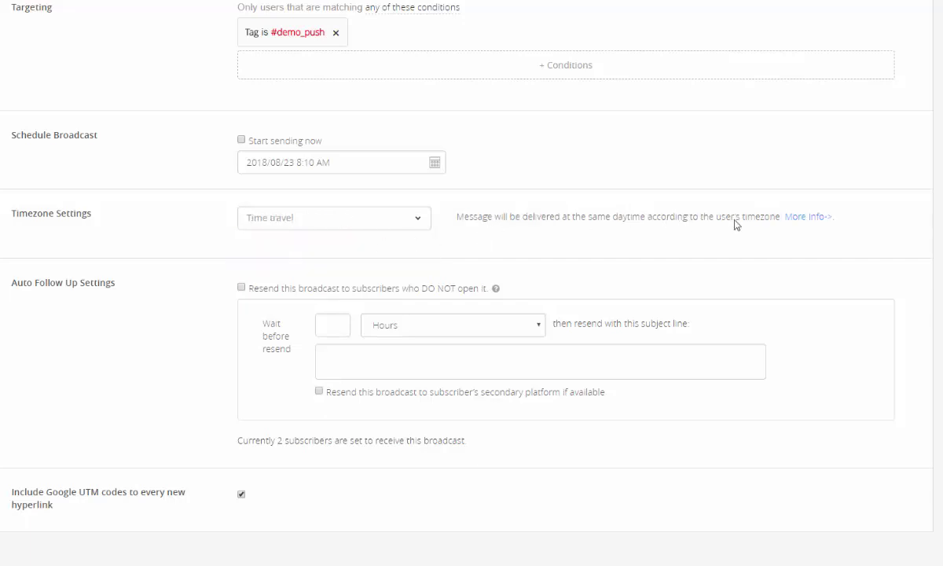
# Set the broadcast's timezone delivery to Limit sending time, from 7:00 to 17:00
pyautogui.click(322, 220)
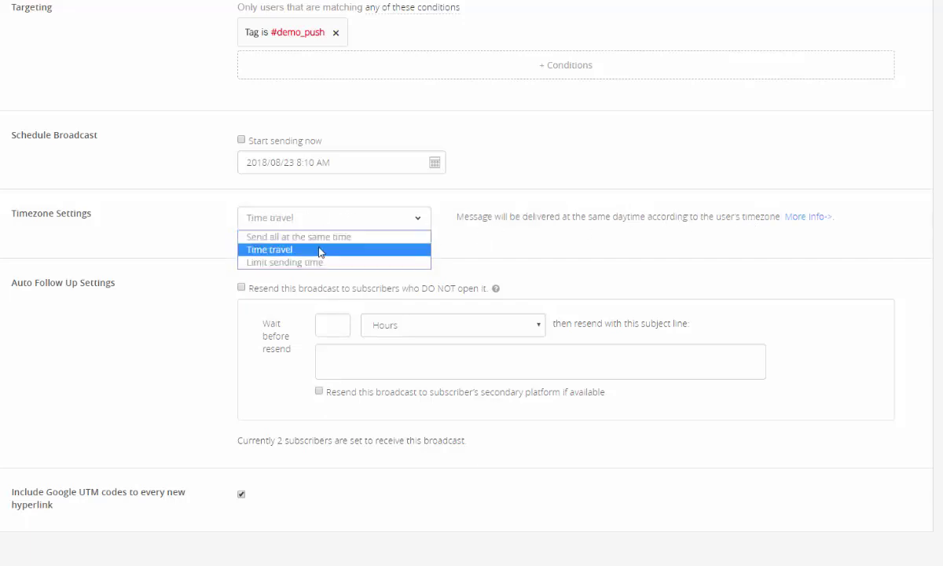
pyautogui.click(321, 263)
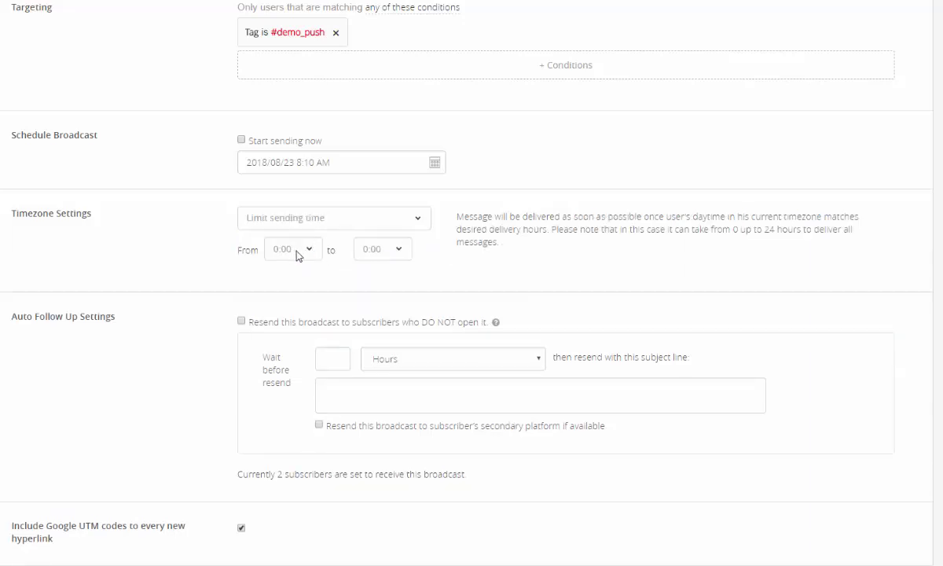
pyautogui.click(296, 253)
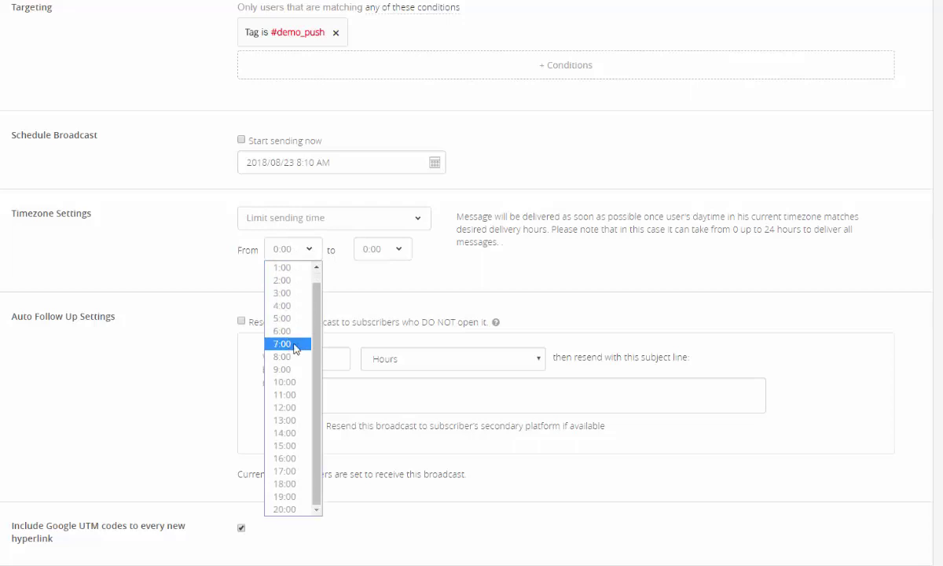
pyautogui.click(287, 355)
pyautogui.click(379, 253)
pyautogui.scroll(-1, 373, 449)
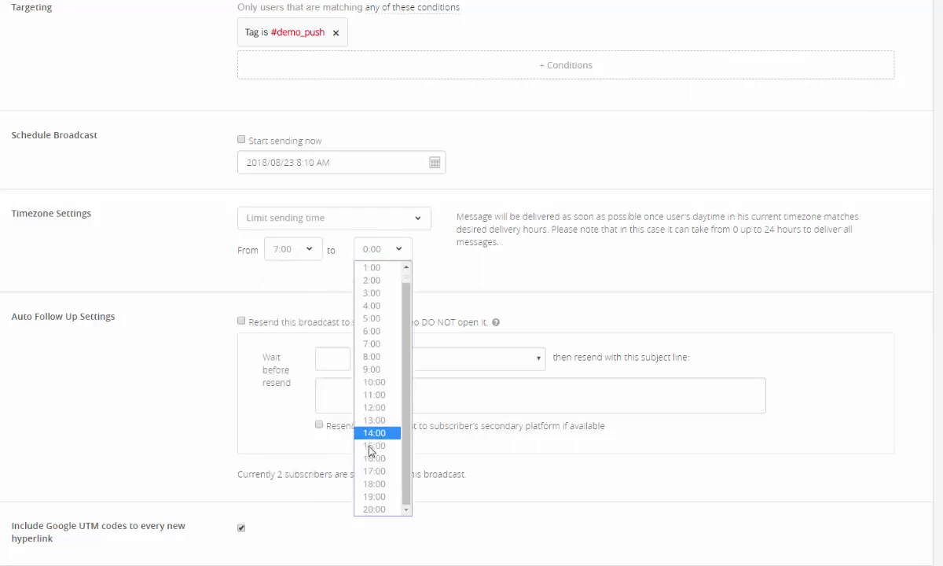
pyautogui.click(377, 472)
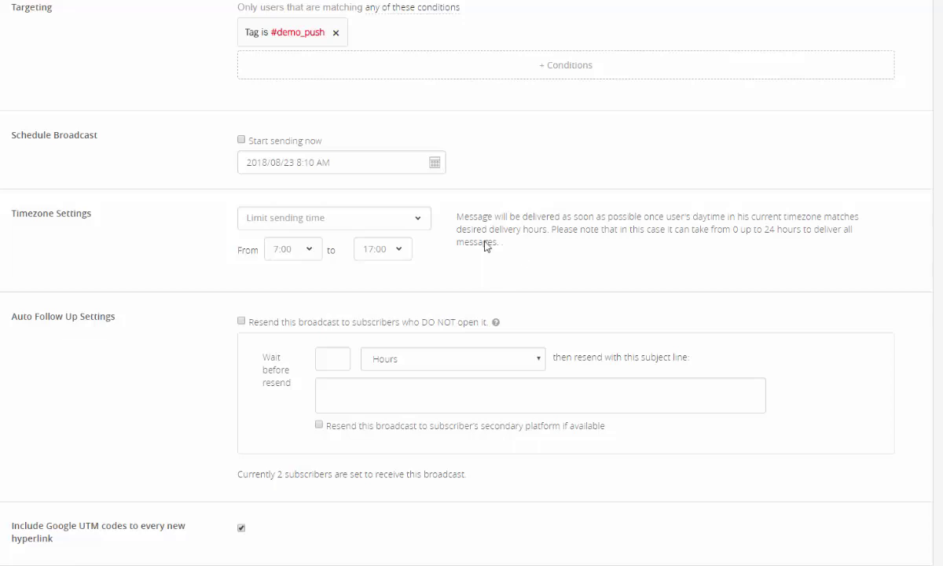
# Set the broadcast's timezone delivery to Send all at the same time
pyautogui.click(351, 225)
pyautogui.click(327, 238)
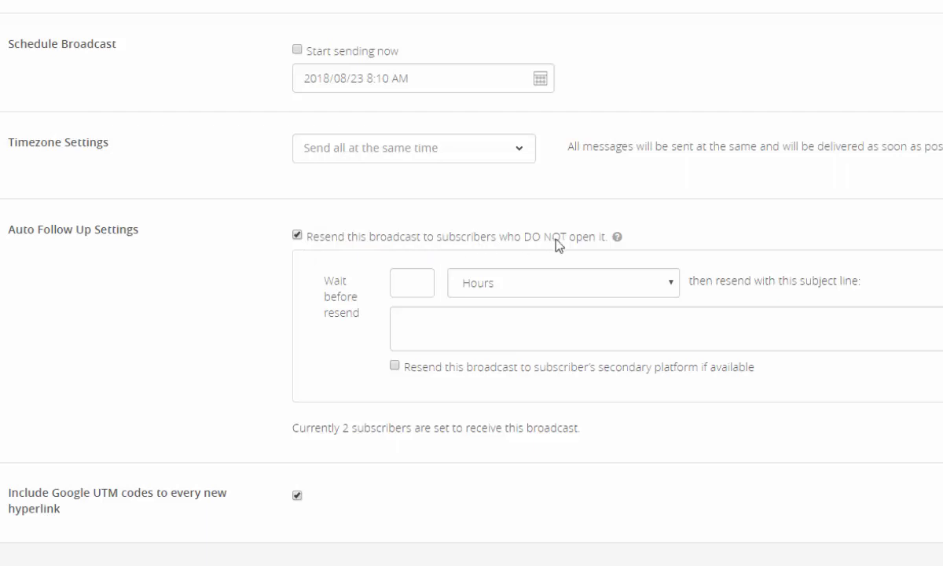
# Set the non-opener resend to wait 8 hours, with the subject "Alternate subject line." and resending to the subscriber's secondary platform
pyautogui.click(418, 281)
pyautogui.write('8')
pyautogui.click(609, 333)
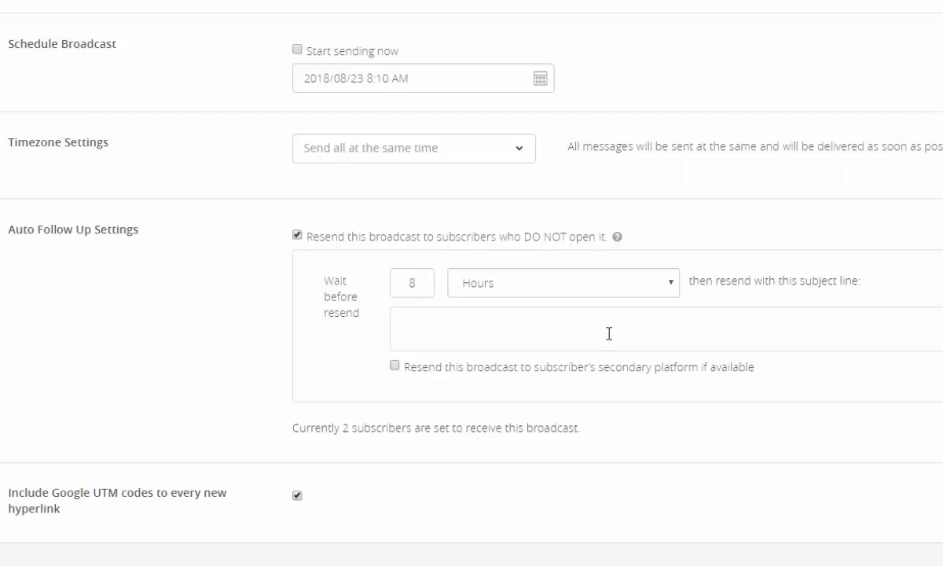
pyautogui.write('Alternate subject line')
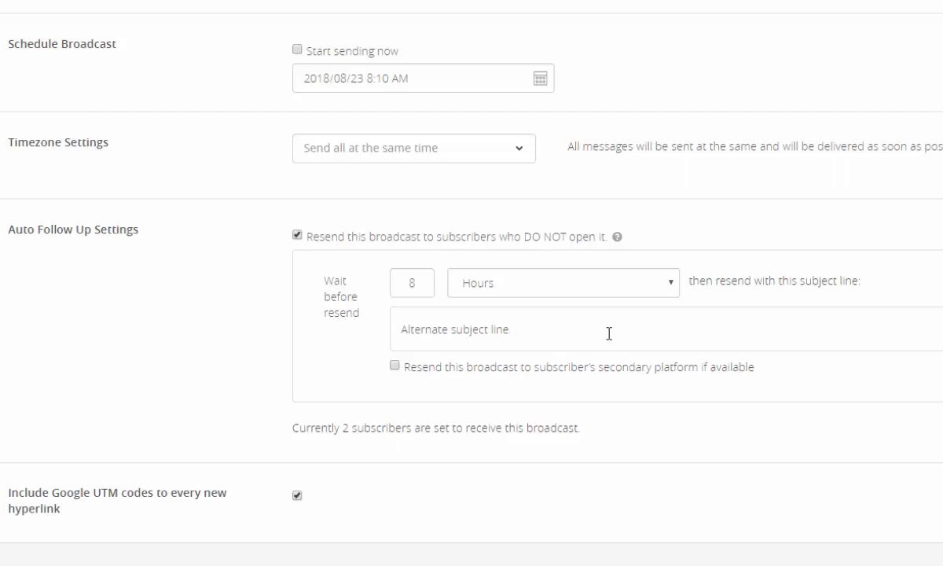
pyautogui.write('.')
pyautogui.click(395, 366)
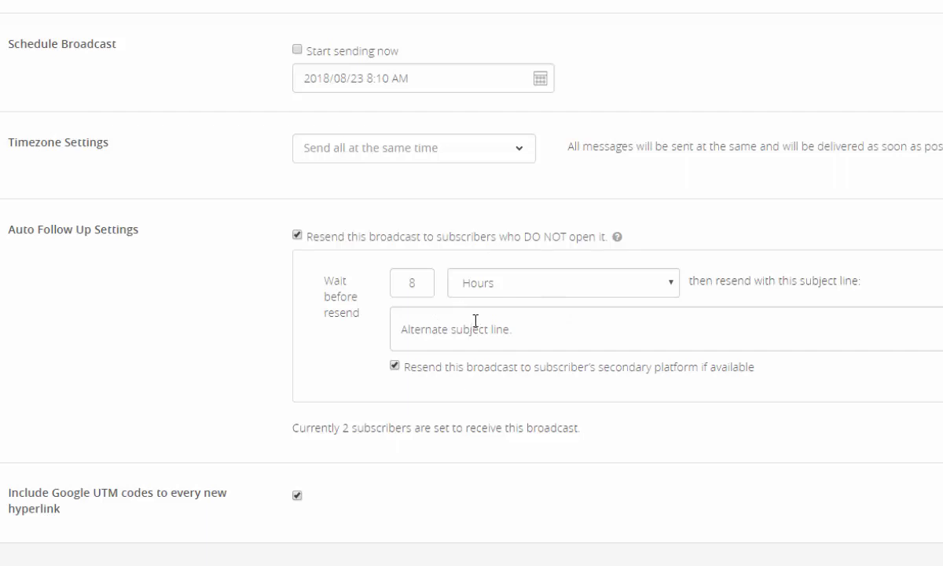
# Switch the broadcast from its scheduled date to start sending now
pyautogui.scroll(1, 726, 176)
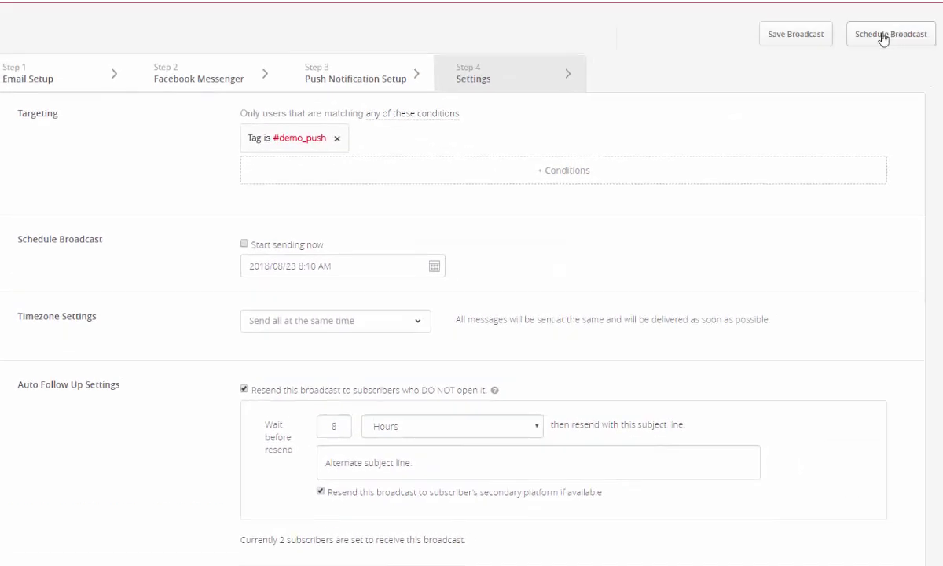
pyautogui.click(244, 246)
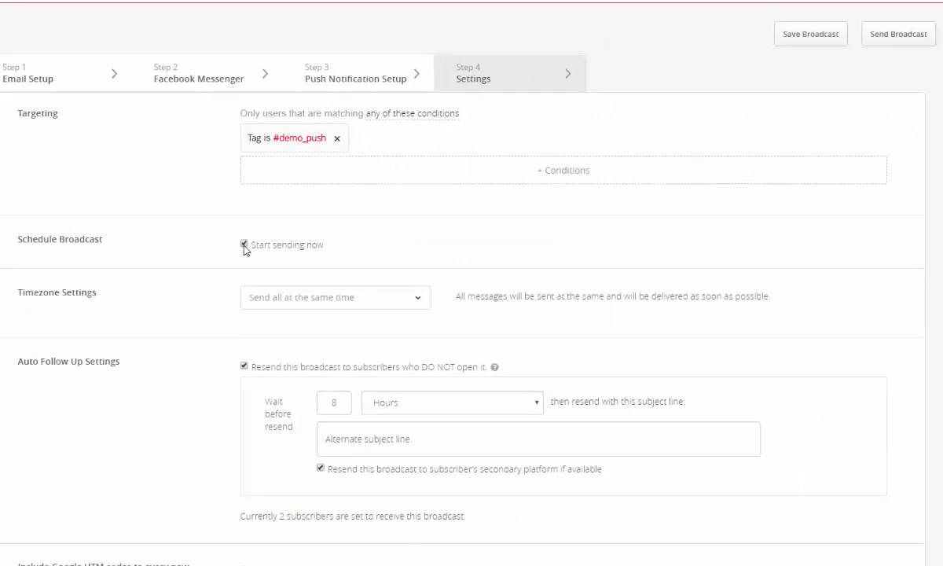
# Send the broadcast and cancel it during the sending countdown
pyautogui.click(897, 36)
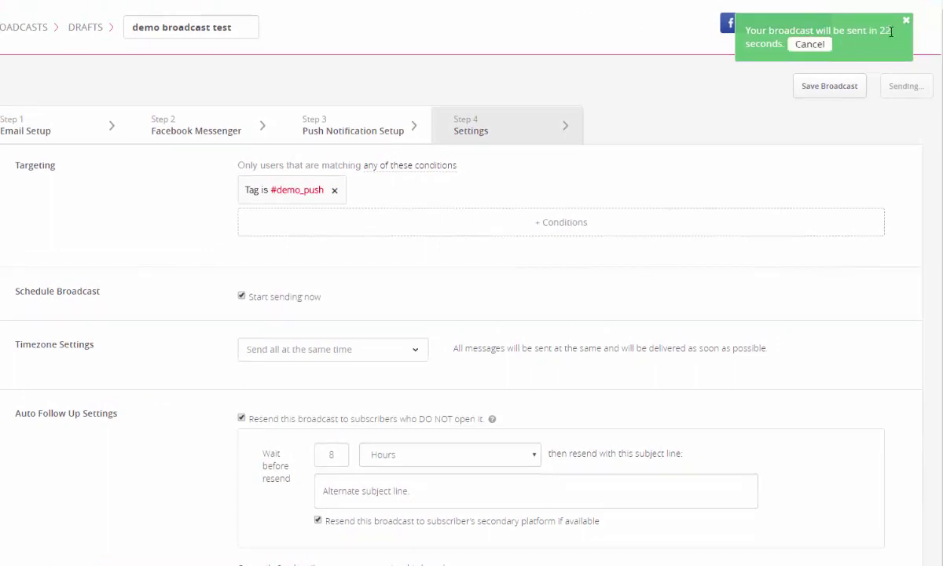
pyautogui.click(810, 45)
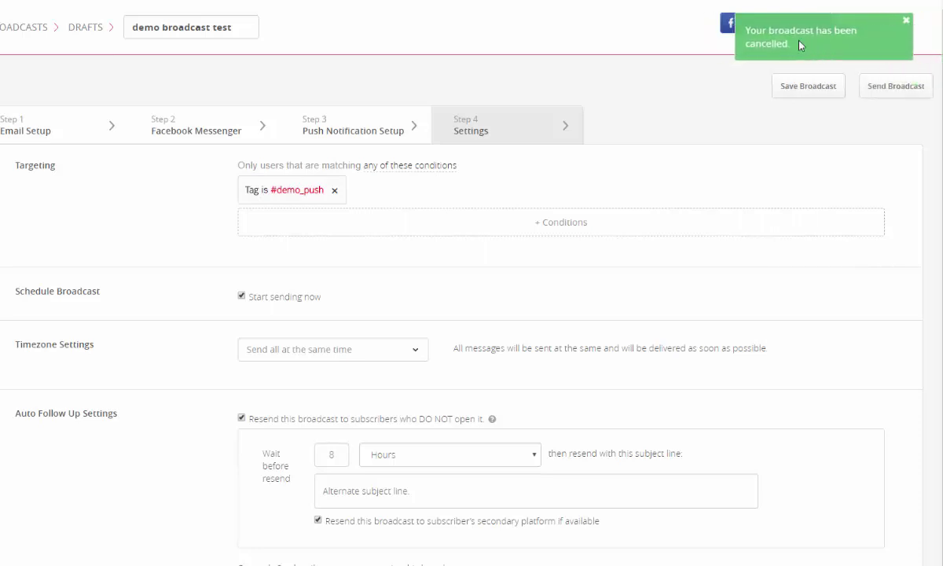